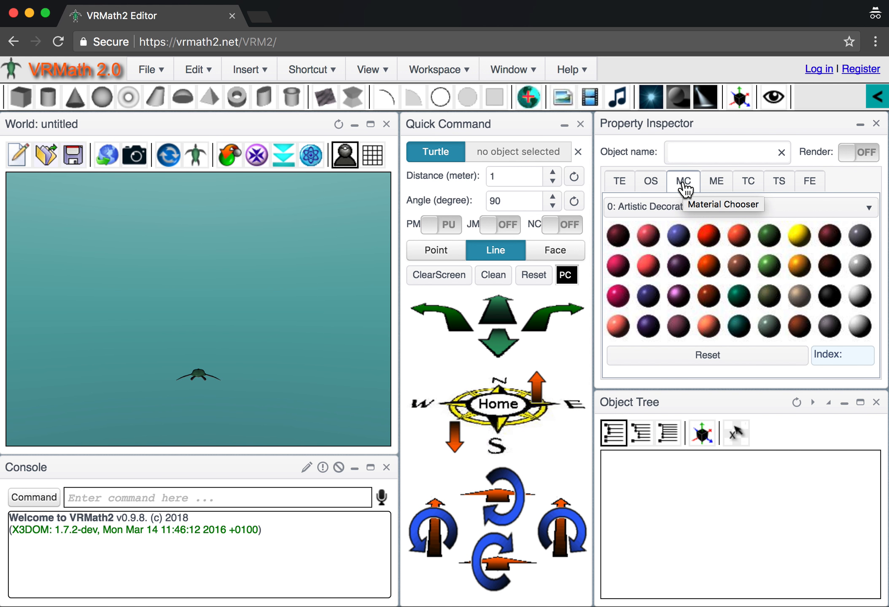
{"action": "left_click", "coordinate": [617, 184]}
{"action": "left_click", "coordinate": [649, 186]}
{"action": "left_click", "coordinate": [674, 186]}
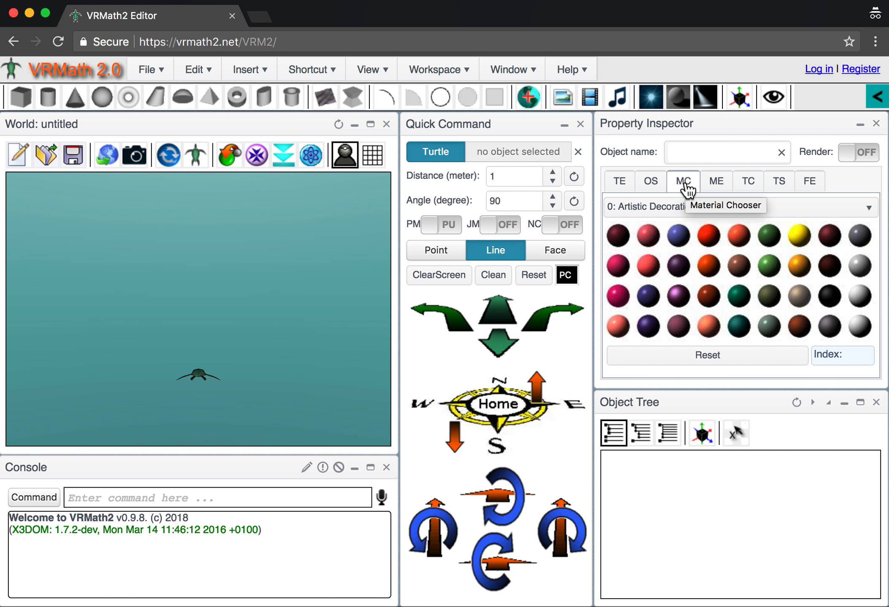
- Add a cube to the world and select it as the current object
{"action": "left_click", "coordinate": [18, 96]}
{"action": "left_click_drag", "start_coordinate": [194, 345], "coordinate": [222, 353]}
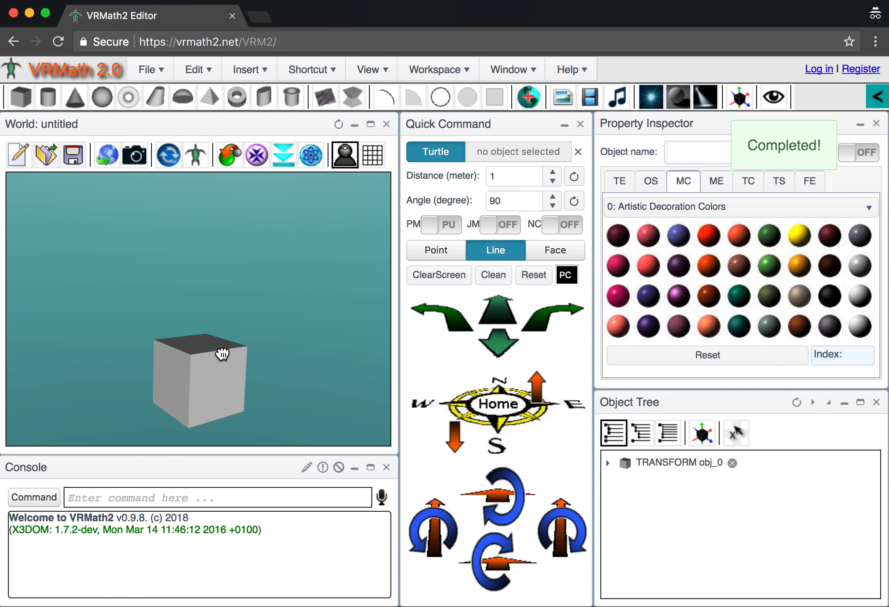
{"action": "left_click", "coordinate": [222, 353]}
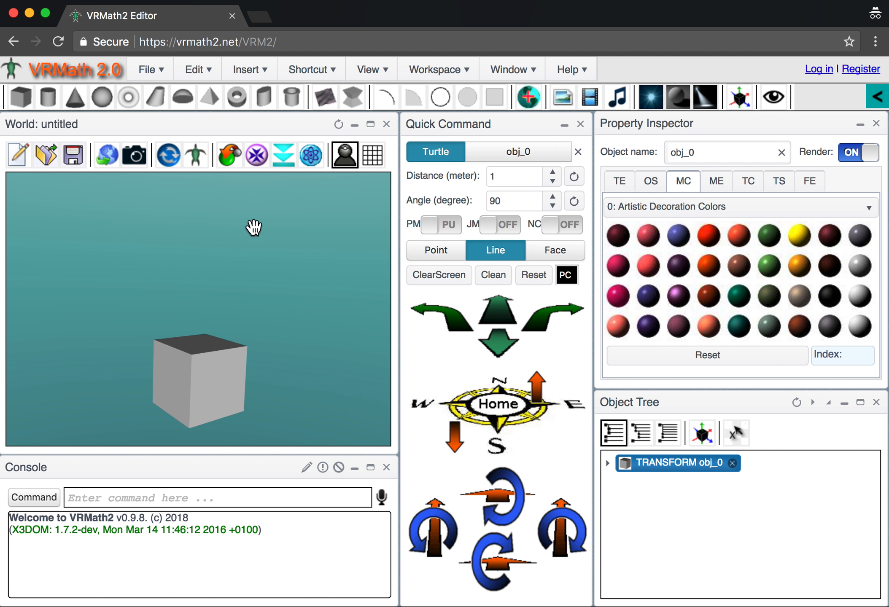
{"action": "left_click", "coordinate": [257, 156]}
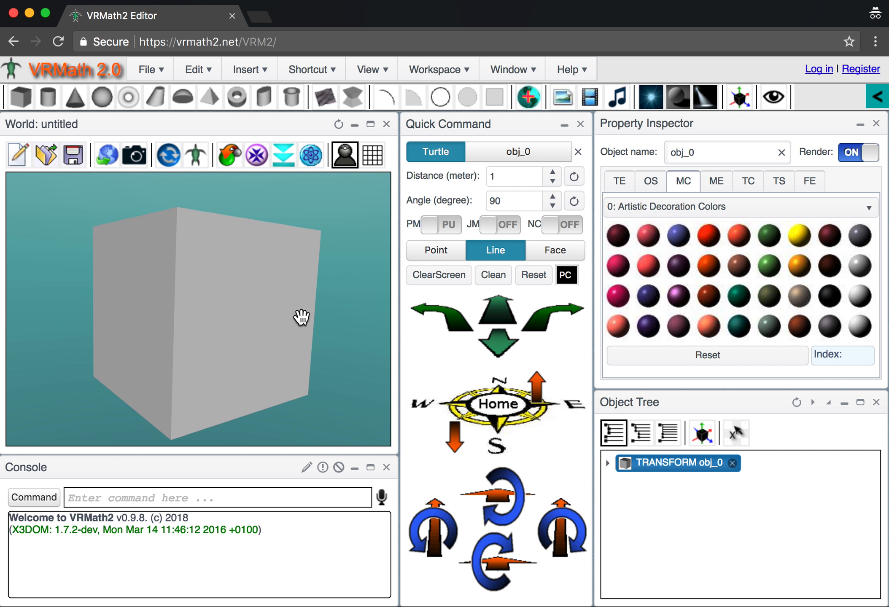
{"action": "left_click_drag", "start_coordinate": [301, 317], "coordinate": [264, 315]}
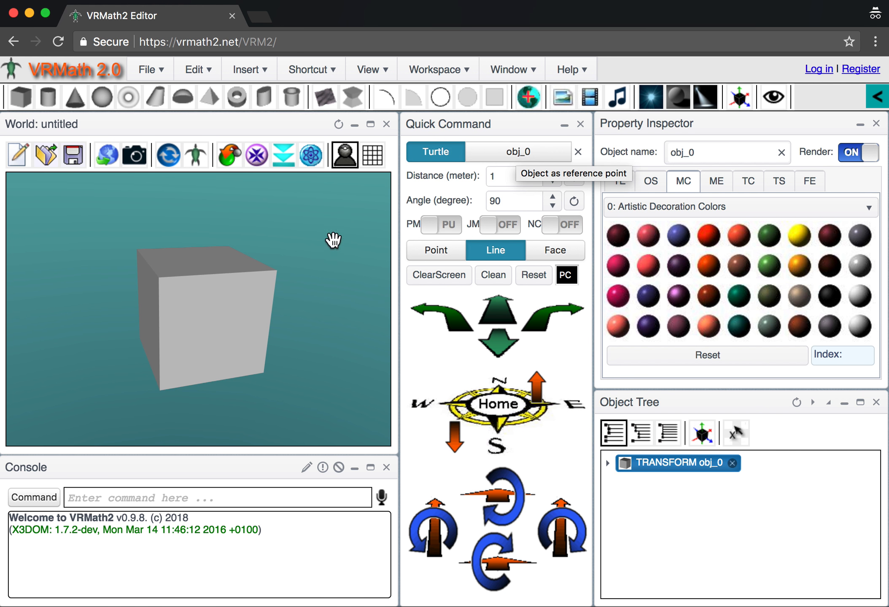
- Deselect and reselect the cube, and switch its rendering off and back on
{"action": "left_click", "coordinate": [578, 151]}
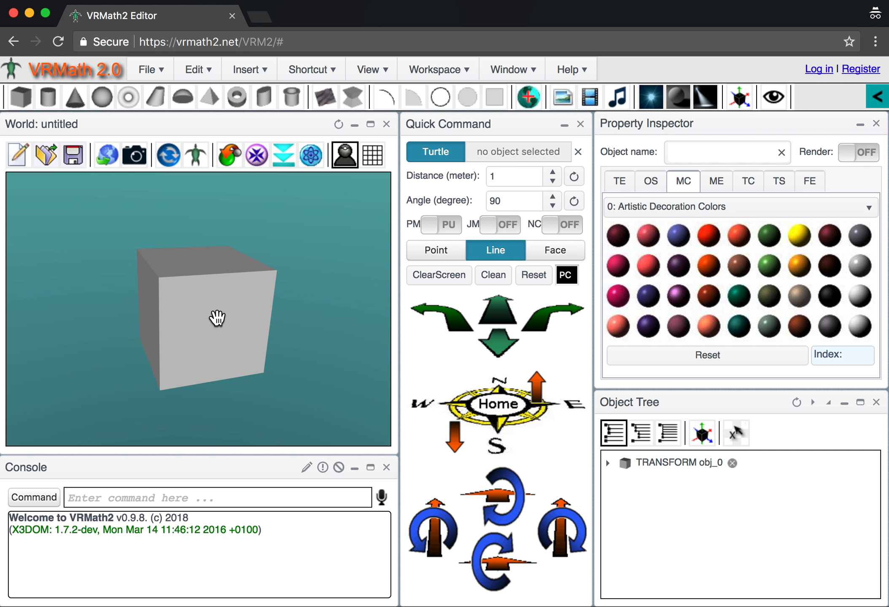
{"action": "left_click", "coordinate": [230, 323]}
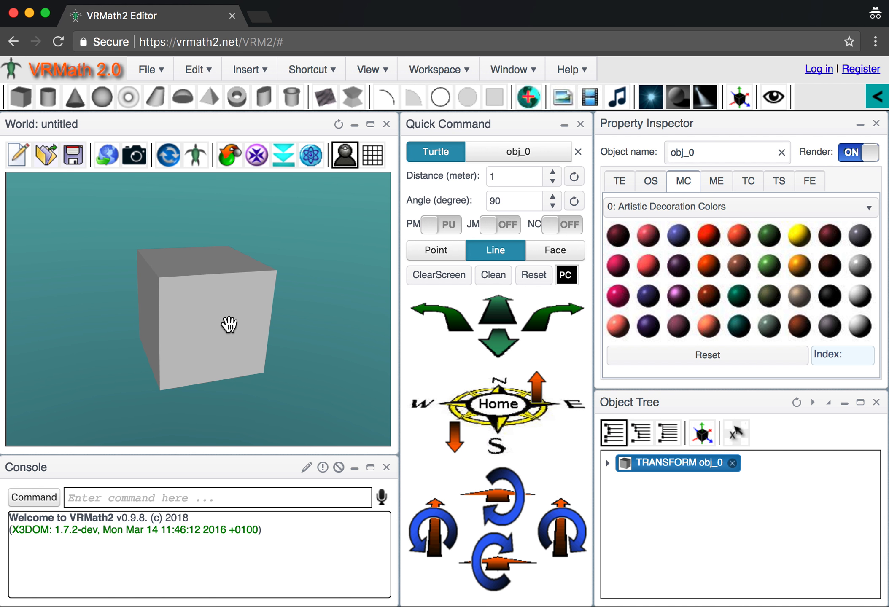
{"action": "left_click_drag", "start_coordinate": [203, 311], "coordinate": [214, 312]}
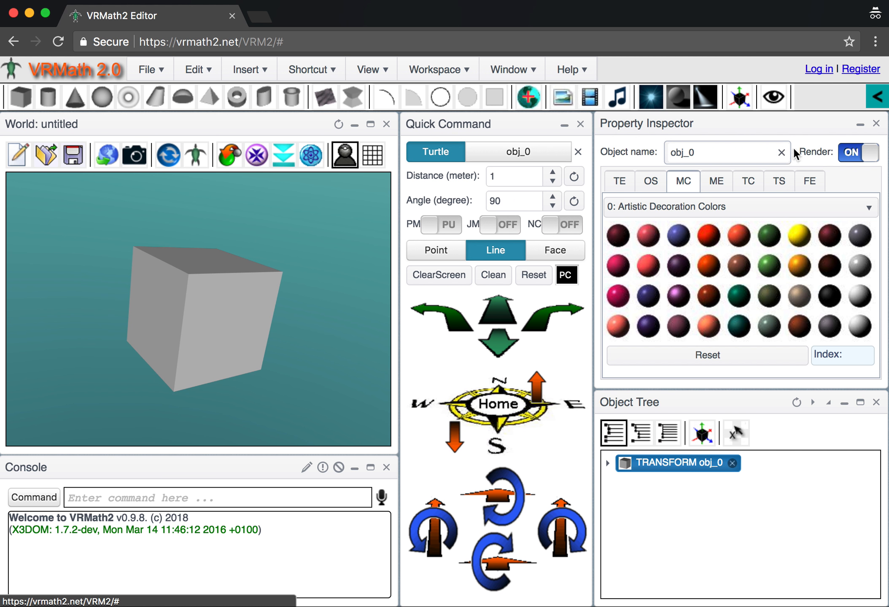
{"action": "left_click", "coordinate": [855, 156]}
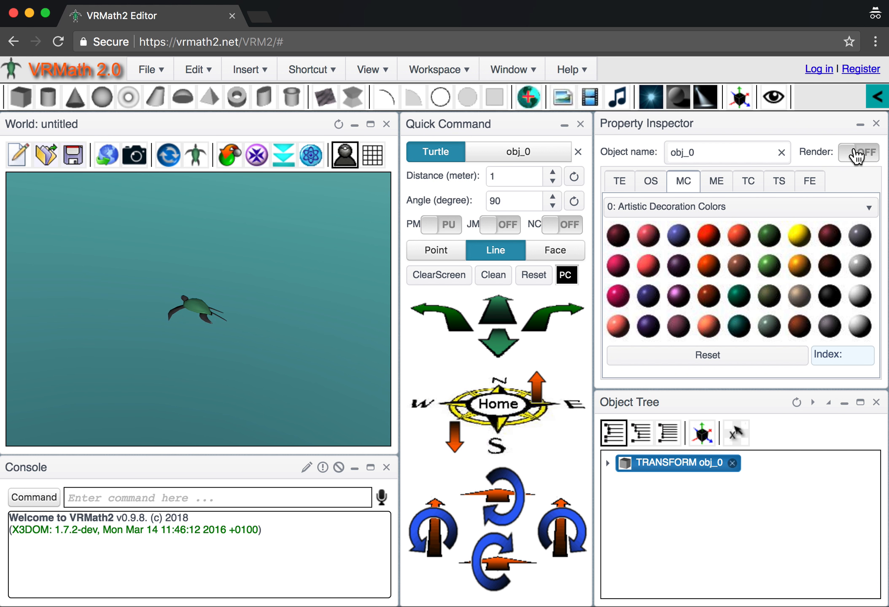
{"action": "left_click", "coordinate": [855, 156]}
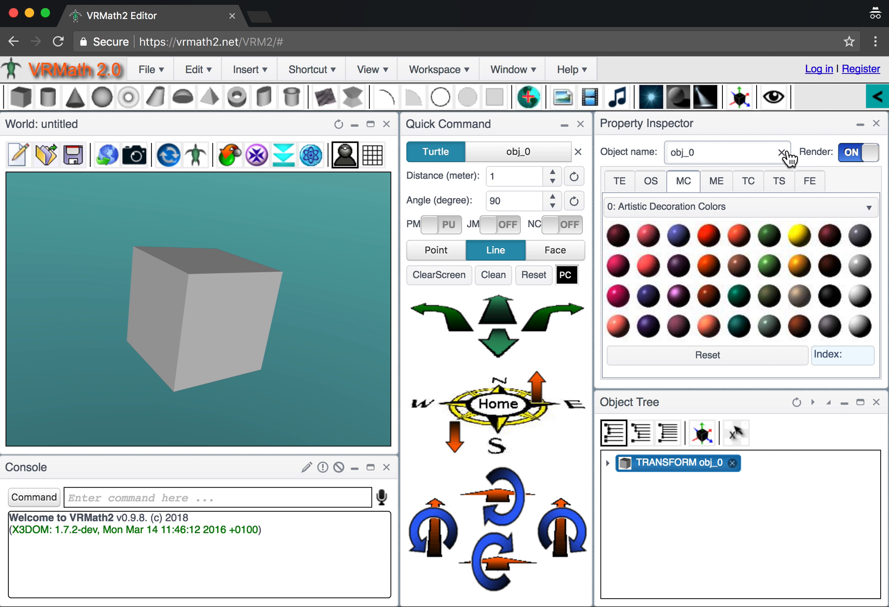
- Apply the Artistic Decoration material 0 16 to the cube, and replace it with the yellow material 0 24
{"action": "mouse_move", "coordinate": [212, 332]}
{"action": "left_mouse_down"}
{"action": "mouse_move", "coordinate": [246, 326]}
{"action": "mouse_move", "coordinate": [222, 343]}
{"action": "left_mouse_up"}
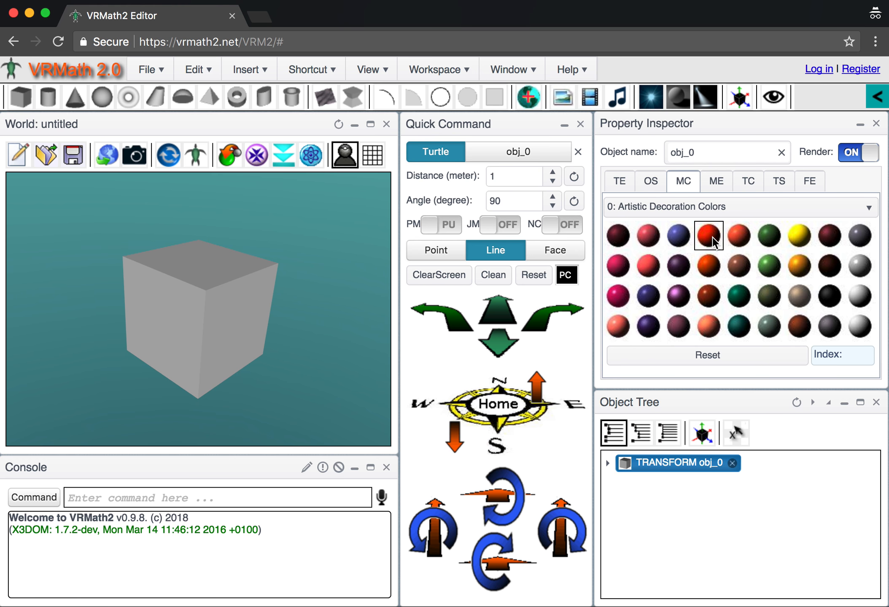
{"action": "left_click", "coordinate": [736, 236]}
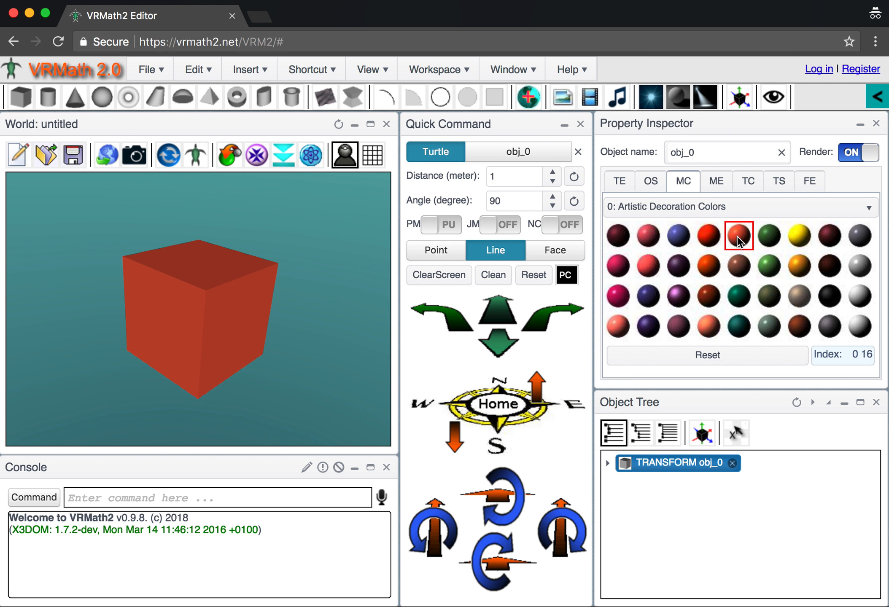
{"action": "left_click", "coordinate": [791, 239]}
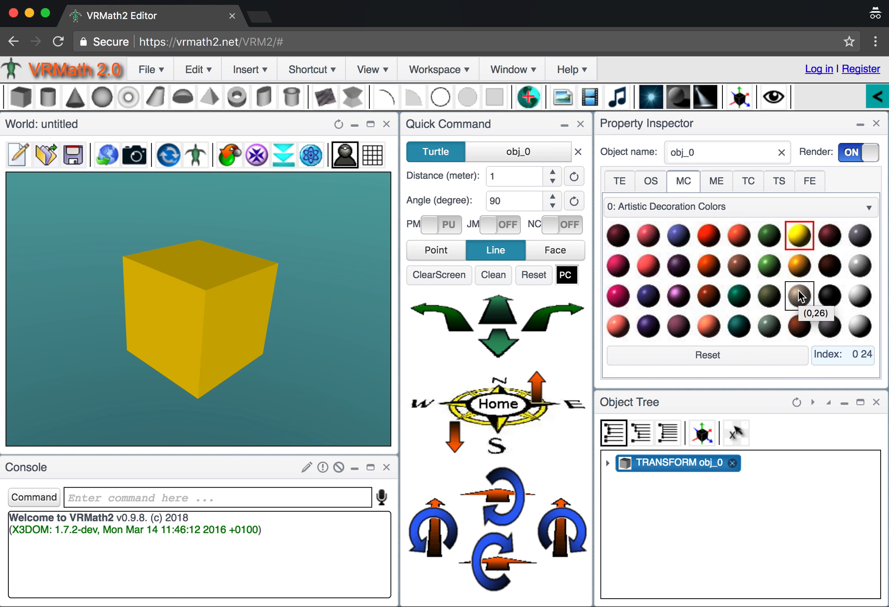
- Switch the material palette to 15: Winter Colors and try the green materials 15 13 and 15 17 on the cube
{"action": "left_click", "coordinate": [754, 209]}
{"action": "scroll", "coordinate": [679, 323], "scroll_direction": "down", "scroll_amount": 3}
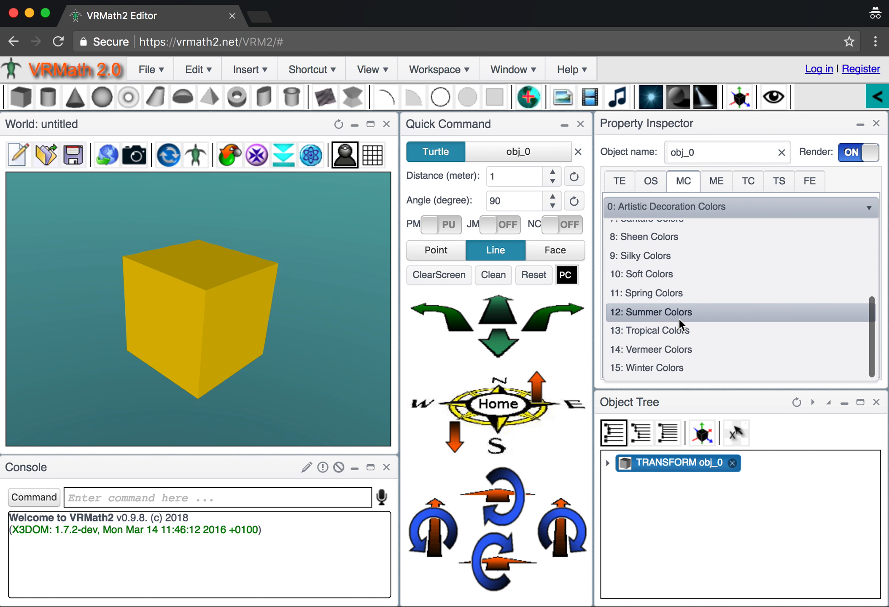
{"action": "left_click", "coordinate": [658, 367]}
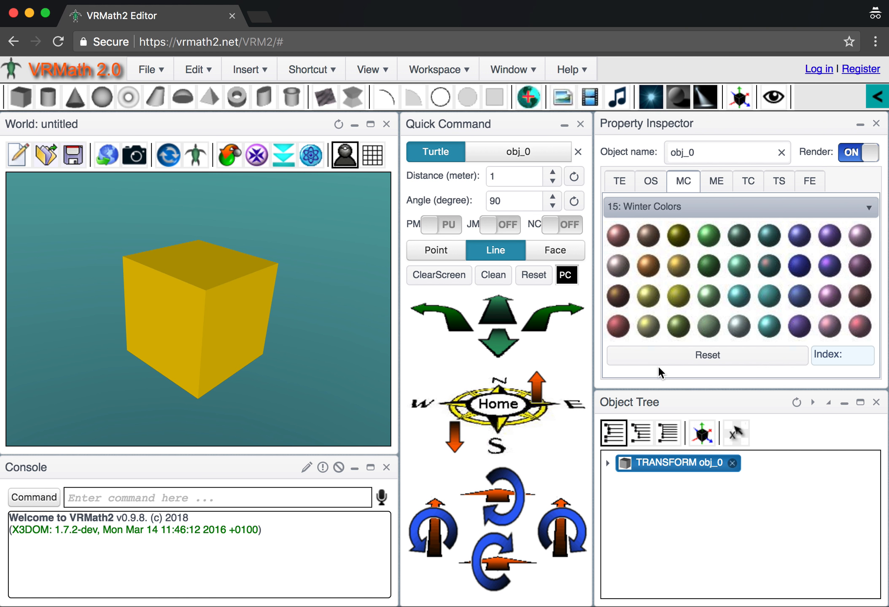
{"action": "left_click", "coordinate": [703, 270]}
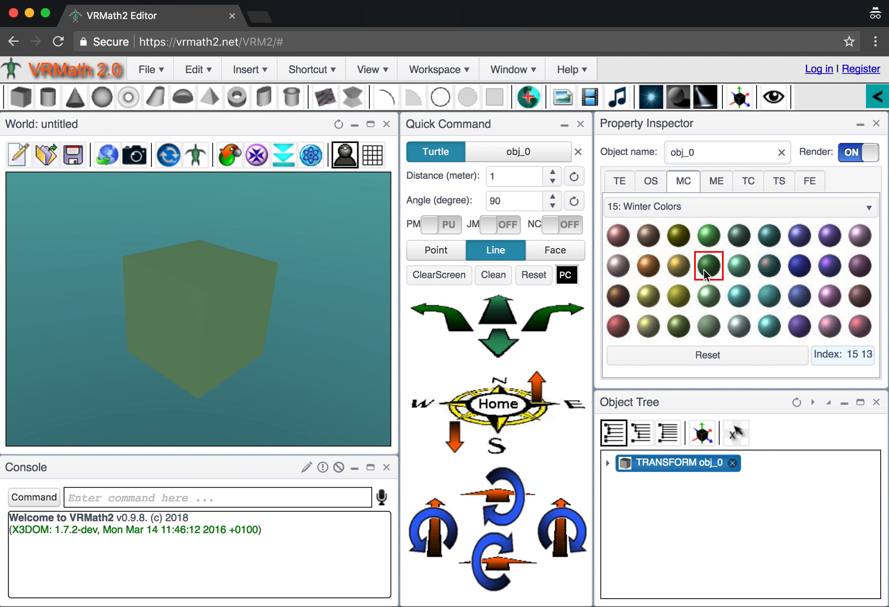
{"action": "left_click", "coordinate": [737, 273]}
{"action": "left_click_drag", "start_coordinate": [215, 341], "coordinate": [228, 361]}
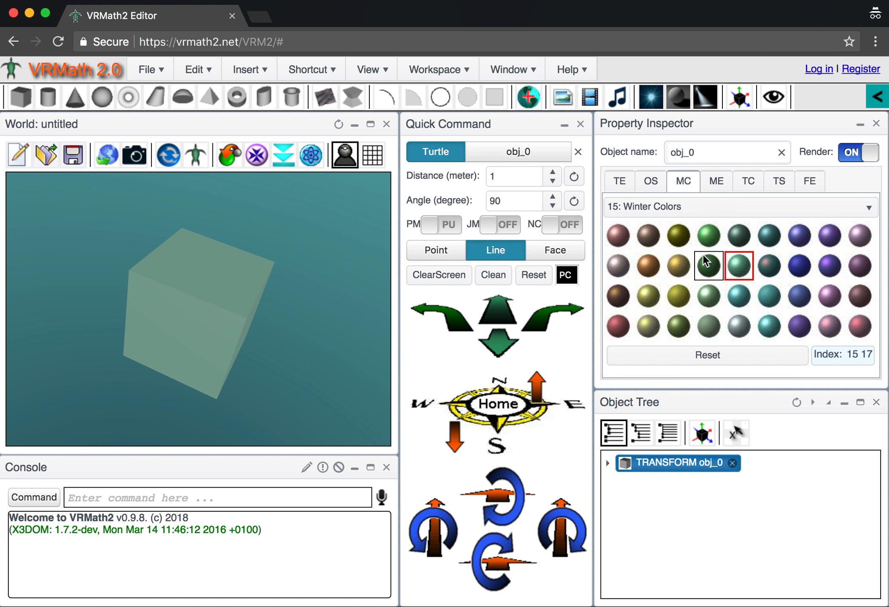
- Try the gold Winter Colors material on the cube, followed by the orange-brown material 15 5
{"action": "left_click", "coordinate": [678, 266]}
{"action": "mouse_move", "coordinate": [313, 307]}
{"action": "left_mouse_down"}
{"action": "mouse_move", "coordinate": [278, 314]}
{"action": "mouse_move", "coordinate": [323, 301]}
{"action": "mouse_move", "coordinate": [318, 316]}
{"action": "mouse_move", "coordinate": [329, 313]}
{"action": "left_mouse_up"}
{"action": "left_click", "coordinate": [653, 269]}
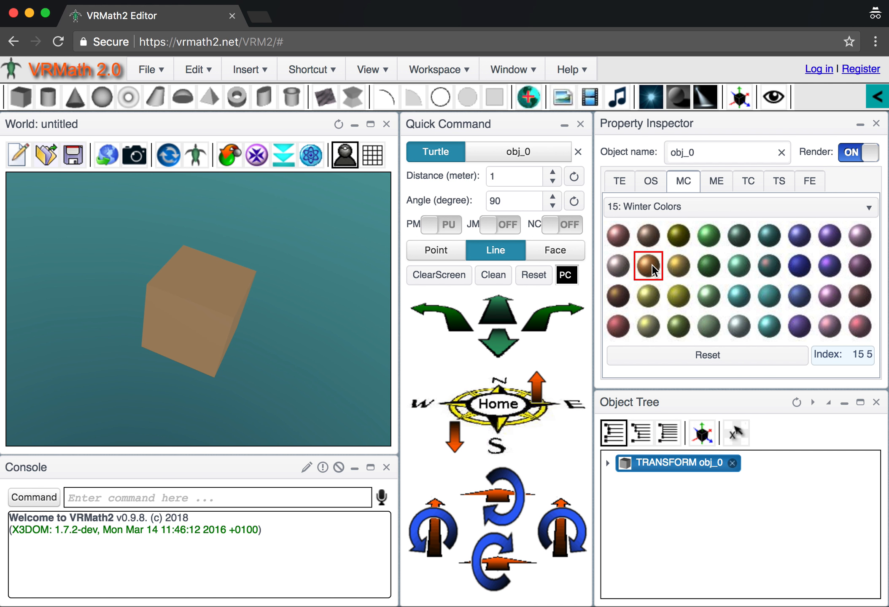
{"action": "left_click_drag", "start_coordinate": [284, 311], "coordinate": [272, 312]}
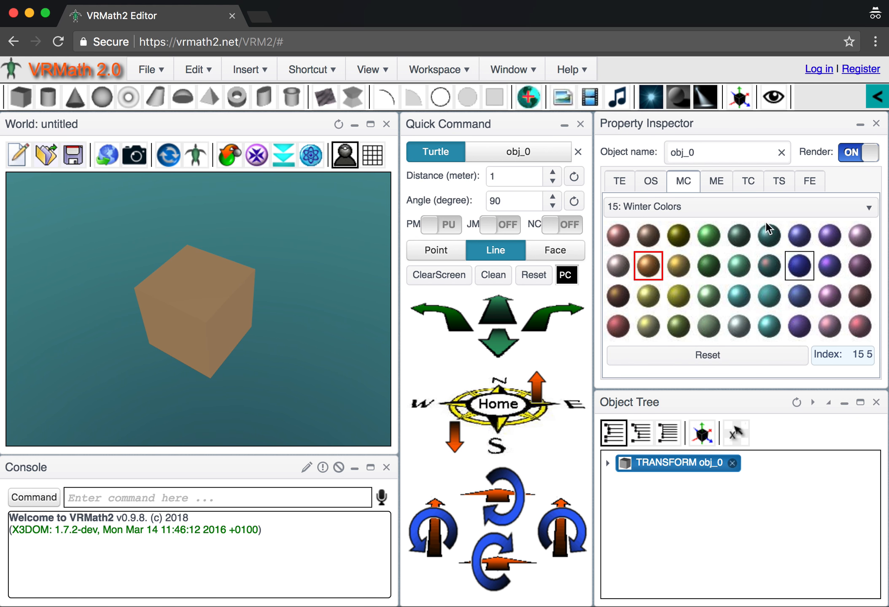
- Switch the palette to 2: Glass Colors and apply material 2 10 to the cube, replacing it with the yellow material 2 6
{"action": "left_click", "coordinate": [687, 209]}
{"action": "scroll", "coordinate": [666, 250], "scroll_direction": "up", "scroll_amount": 3}
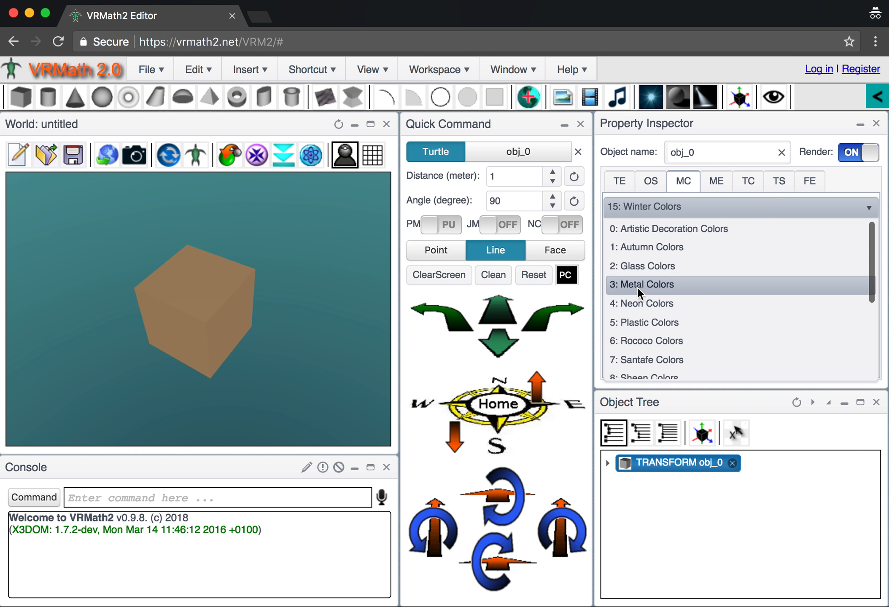
{"action": "left_click", "coordinate": [645, 265]}
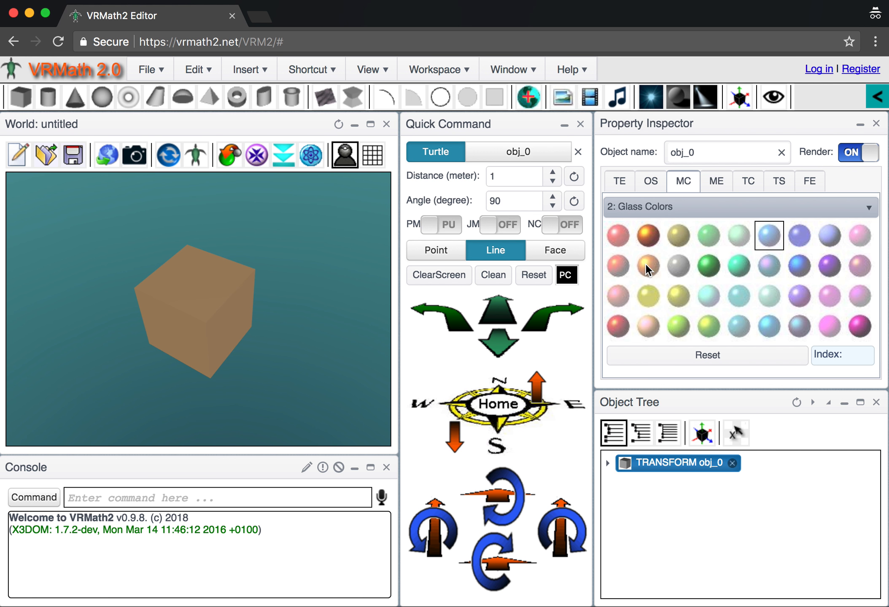
{"action": "left_click", "coordinate": [679, 296]}
{"action": "mouse_move", "coordinate": [231, 325]}
{"action": "left_mouse_down"}
{"action": "mouse_move", "coordinate": [242, 300]}
{"action": "mouse_move", "coordinate": [230, 295]}
{"action": "mouse_move", "coordinate": [248, 317]}
{"action": "mouse_move", "coordinate": [229, 306]}
{"action": "left_mouse_up"}
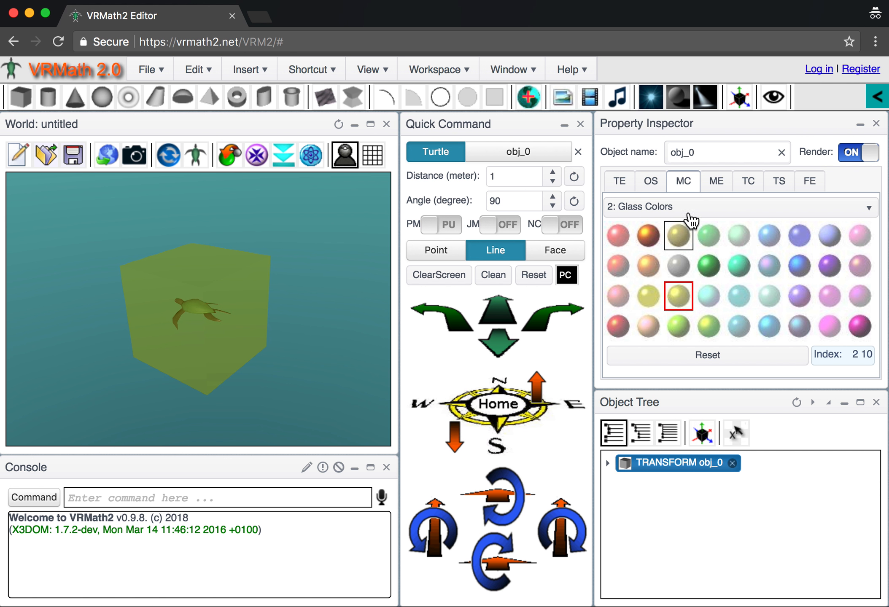
{"action": "left_click", "coordinate": [647, 300]}
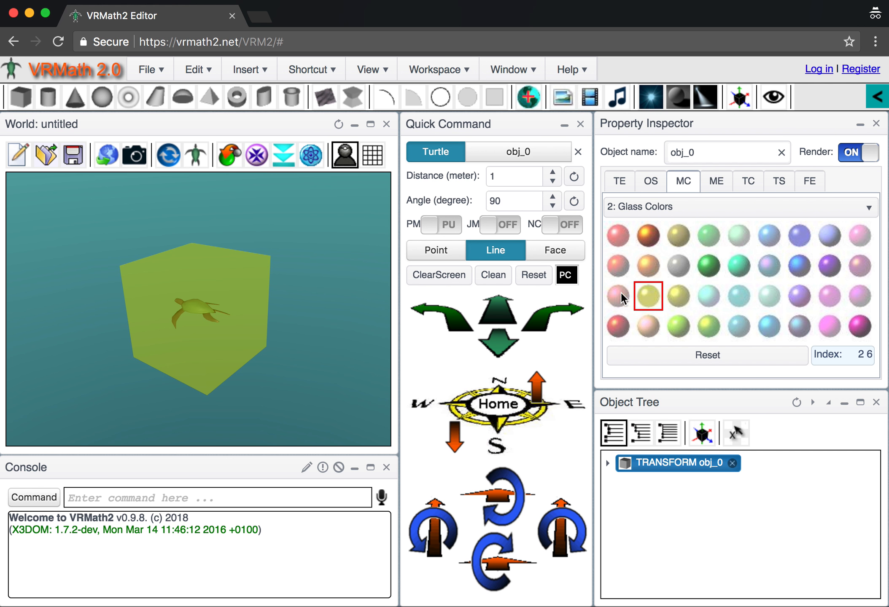
{"action": "mouse_move", "coordinate": [213, 312]}
{"action": "left_mouse_down"}
{"action": "mouse_move", "coordinate": [240, 333]}
{"action": "mouse_move", "coordinate": [223, 317]}
{"action": "left_mouse_up"}
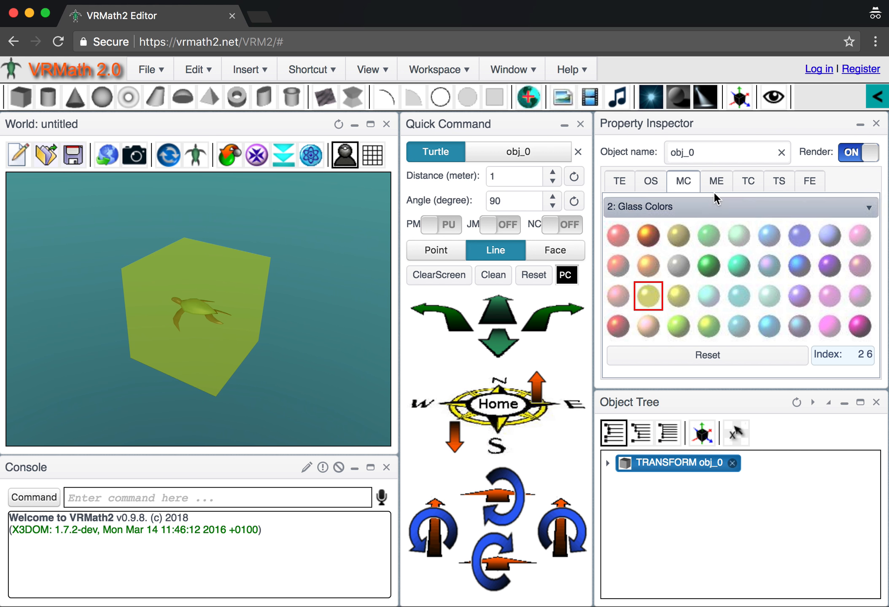
{"action": "left_click_drag", "start_coordinate": [321, 295], "coordinate": [295, 301]}
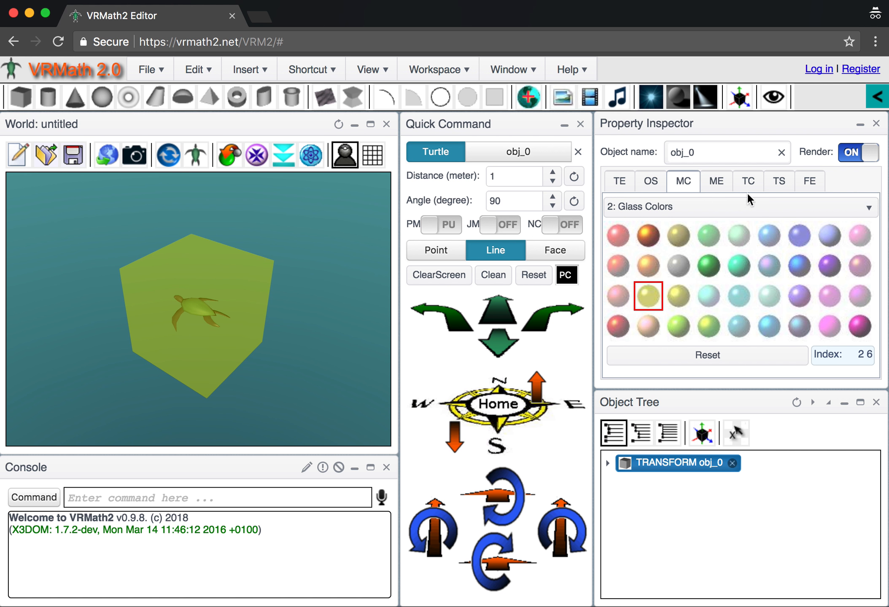
- Edit the cube's glass material, reducing its shininess to 80 and further to 40
{"action": "left_click", "coordinate": [717, 188]}
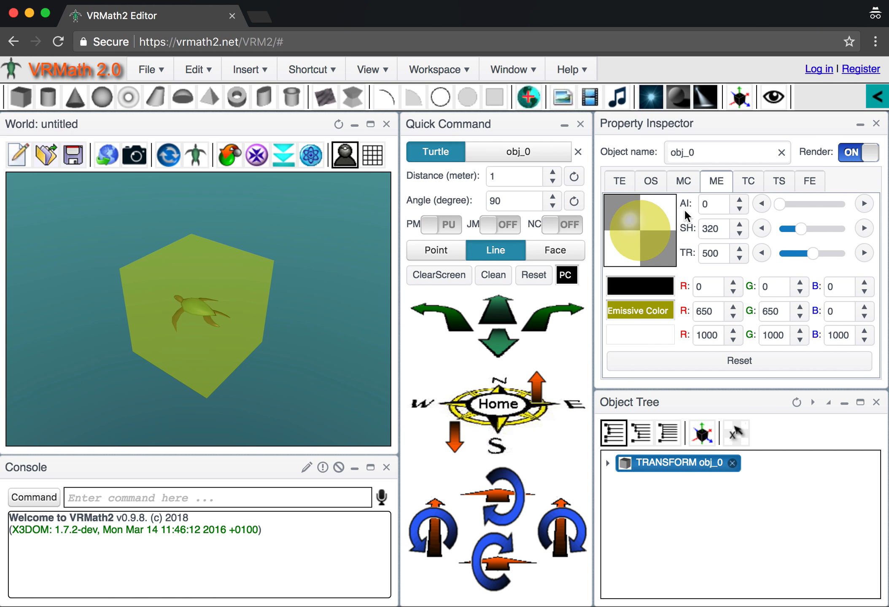
{"action": "left_click", "coordinate": [570, 69]}
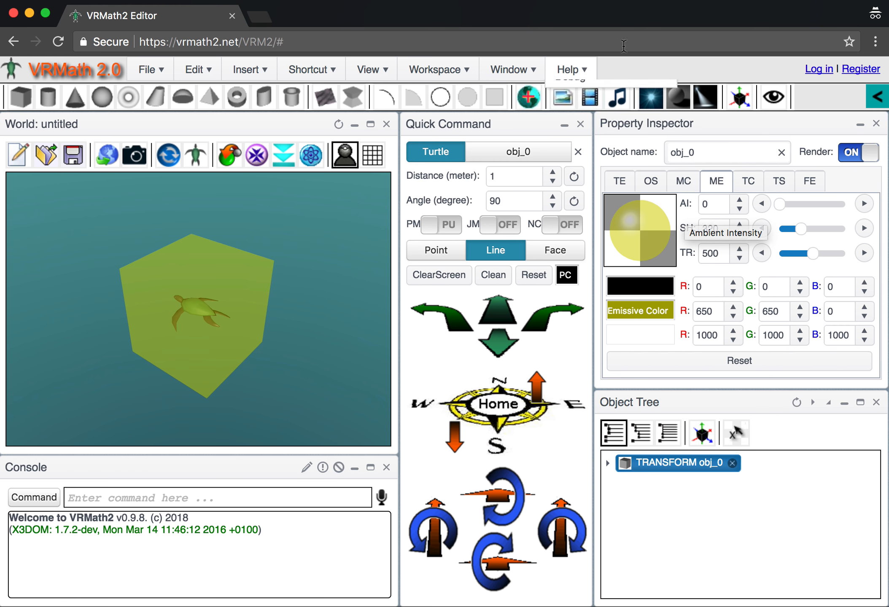
{"action": "left_click", "coordinate": [645, 65]}
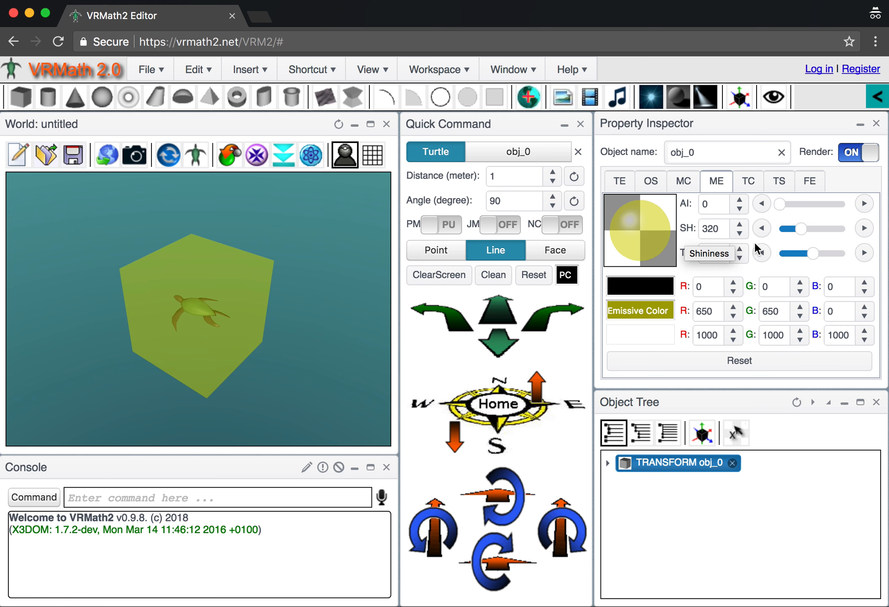
{"action": "mouse_move", "coordinate": [801, 230]}
{"action": "left_mouse_down"}
{"action": "mouse_move", "coordinate": [840, 235]}
{"action": "mouse_move", "coordinate": [778, 232]}
{"action": "mouse_move", "coordinate": [785, 231]}
{"action": "left_mouse_up"}
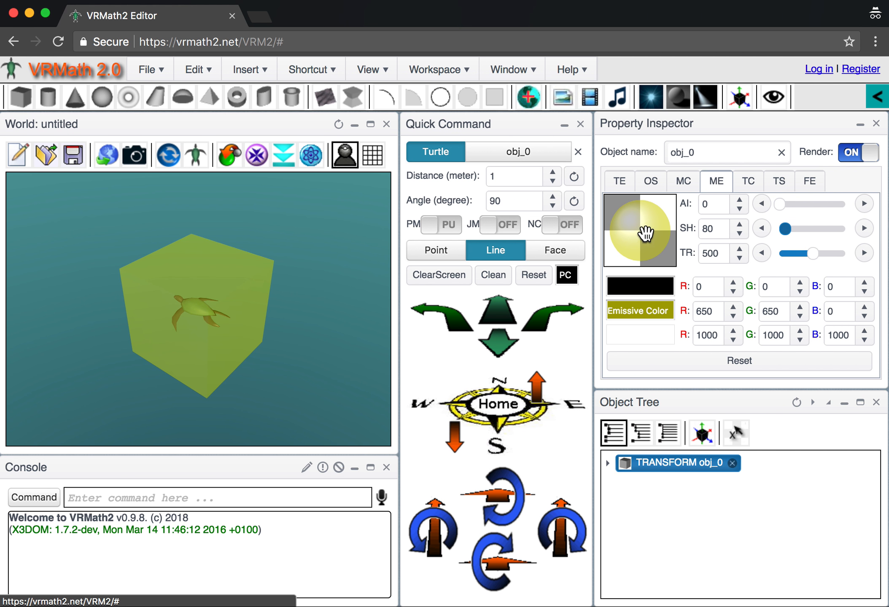
{"action": "left_click_drag", "start_coordinate": [250, 344], "coordinate": [264, 343]}
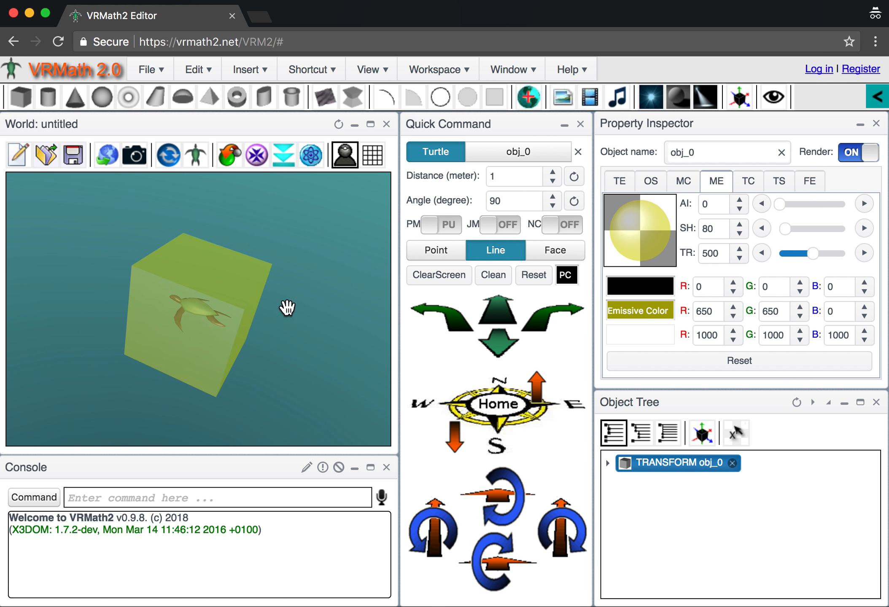
{"action": "left_click_drag", "start_coordinate": [786, 231], "coordinate": [783, 231]}
{"action": "left_click_drag", "start_coordinate": [334, 210], "coordinate": [307, 219]}
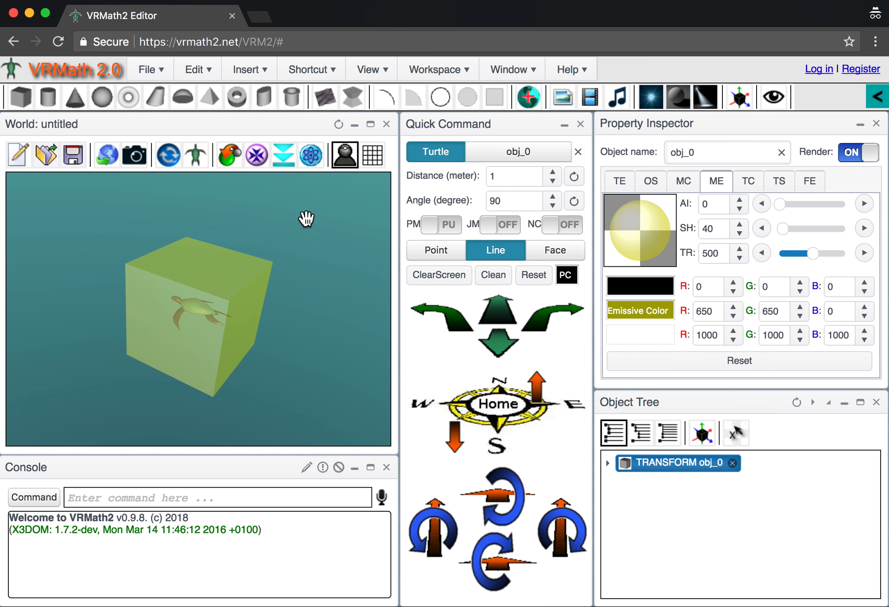
- Switch the world's headlight off and back on to compare how the cube is lit
{"action": "left_click", "coordinate": [345, 153]}
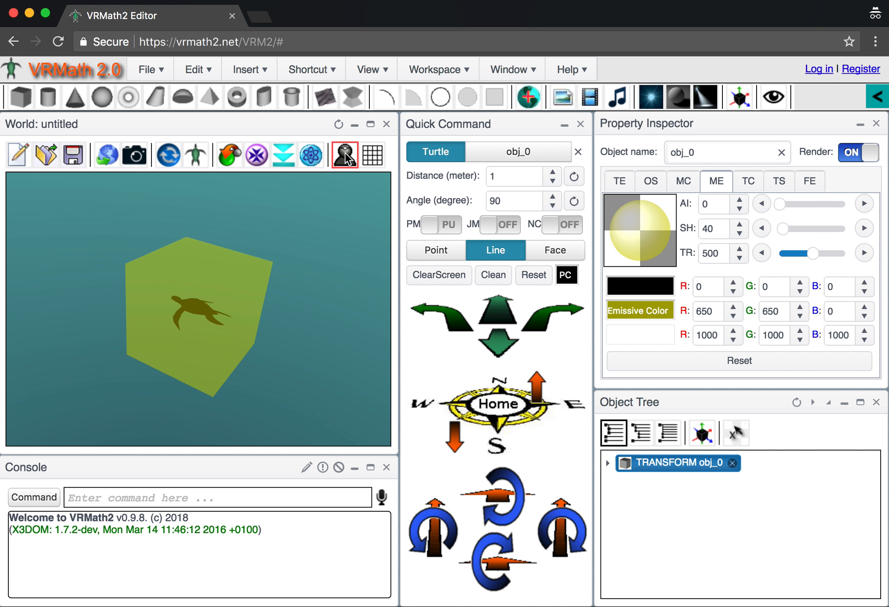
{"action": "left_click", "coordinate": [345, 153]}
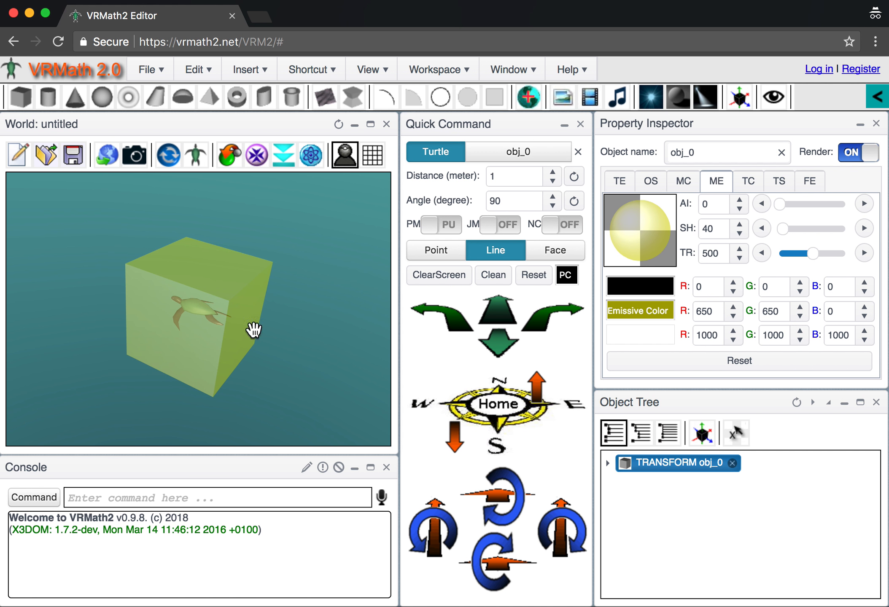
{"action": "mouse_move", "coordinate": [812, 259]}
{"action": "left_mouse_down"}
{"action": "mouse_move", "coordinate": [777, 260]}
{"action": "mouse_move", "coordinate": [845, 255]}
{"action": "mouse_move", "coordinate": [813, 255]}
{"action": "left_mouse_up"}
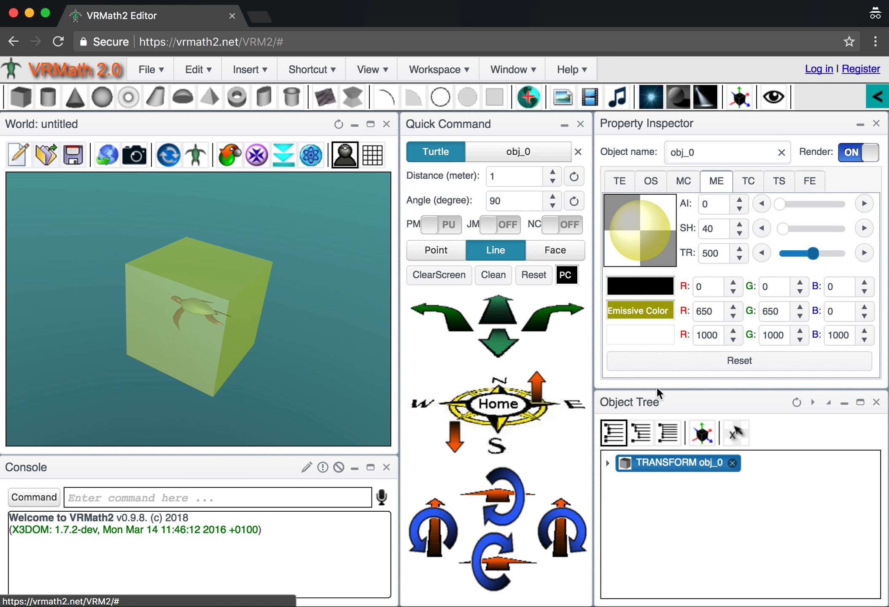
- Change the cube's diffuse color to green (R 275, G 800, B 196) and its emissive color to bright green (R 314, G 1000, B 240)
{"action": "left_click", "coordinate": [647, 287]}
{"action": "mouse_move", "coordinate": [617, 386]}
{"action": "left_mouse_down"}
{"action": "mouse_move", "coordinate": [674, 337]}
{"action": "mouse_move", "coordinate": [657, 327]}
{"action": "mouse_move", "coordinate": [631, 345]}
{"action": "mouse_move", "coordinate": [666, 364]}
{"action": "mouse_move", "coordinate": [708, 311]}
{"action": "mouse_move", "coordinate": [734, 327]}
{"action": "mouse_move", "coordinate": [662, 327]}
{"action": "left_mouse_up"}
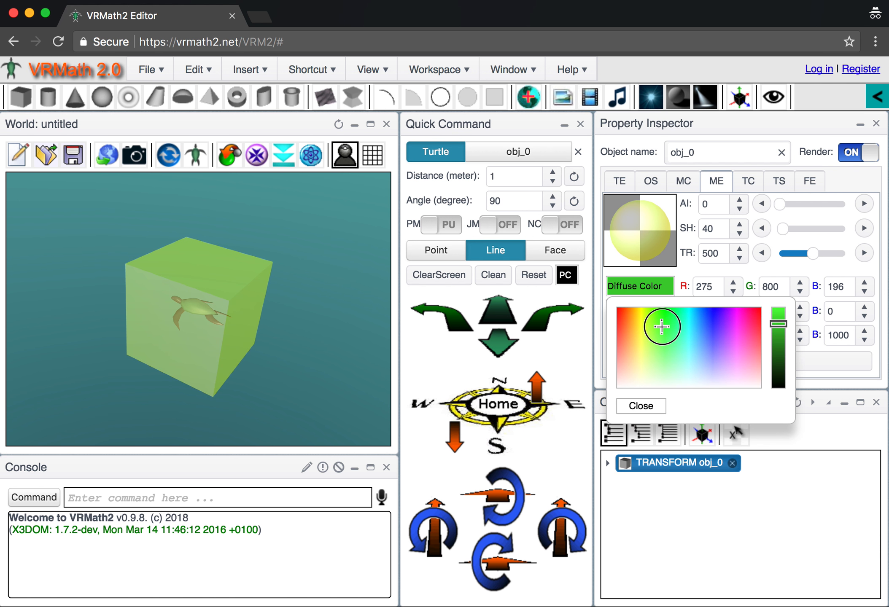
{"action": "left_click", "coordinate": [647, 407]}
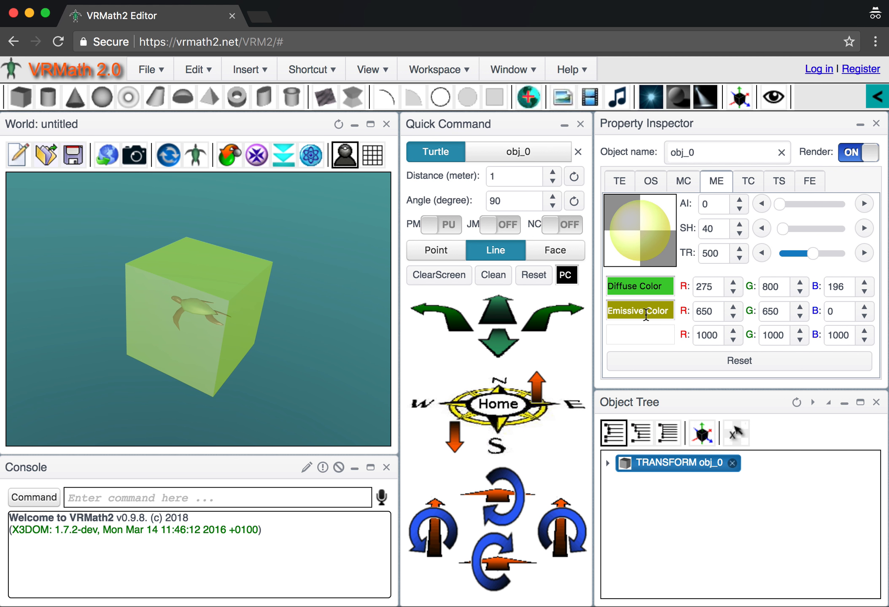
{"action": "left_click", "coordinate": [646, 315]}
{"action": "mouse_move", "coordinate": [653, 351]}
{"action": "left_mouse_down"}
{"action": "mouse_move", "coordinate": [698, 349]}
{"action": "mouse_move", "coordinate": [680, 359]}
{"action": "mouse_move", "coordinate": [674, 345]}
{"action": "mouse_move", "coordinate": [695, 339]}
{"action": "mouse_move", "coordinate": [663, 351]}
{"action": "left_mouse_up"}
{"action": "left_click", "coordinate": [641, 430]}
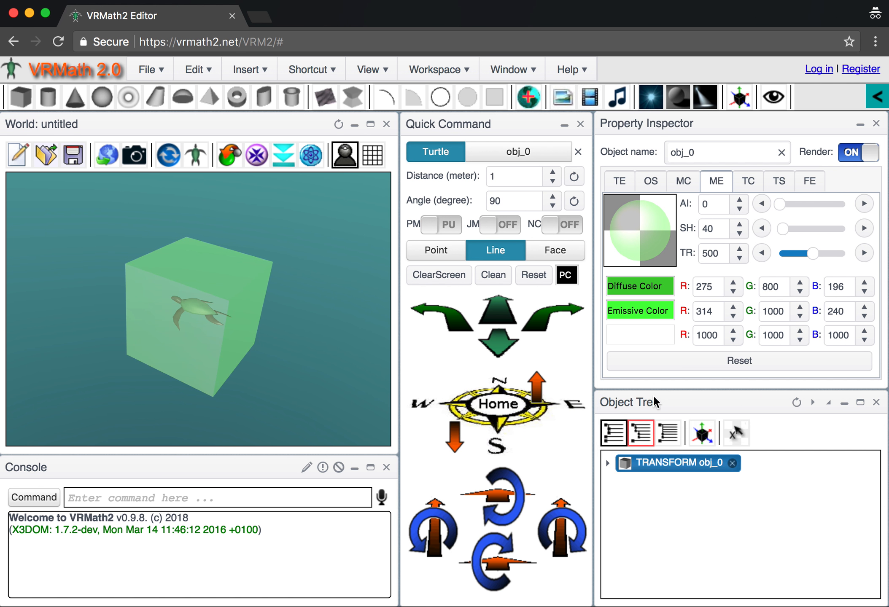
- Change the cube's specular color to light aqua (R 495, G 1000, B 883) and check the cube from another angle
{"action": "left_click", "coordinate": [640, 335]}
{"action": "mouse_move", "coordinate": [658, 388]}
{"action": "left_mouse_down"}
{"action": "mouse_move", "coordinate": [695, 388]}
{"action": "mouse_move", "coordinate": [674, 377]}
{"action": "mouse_move", "coordinate": [647, 410]}
{"action": "mouse_move", "coordinate": [656, 377]}
{"action": "mouse_move", "coordinate": [728, 373]}
{"action": "mouse_move", "coordinate": [683, 395]}
{"action": "left_mouse_up"}
{"action": "left_click", "coordinate": [657, 459]}
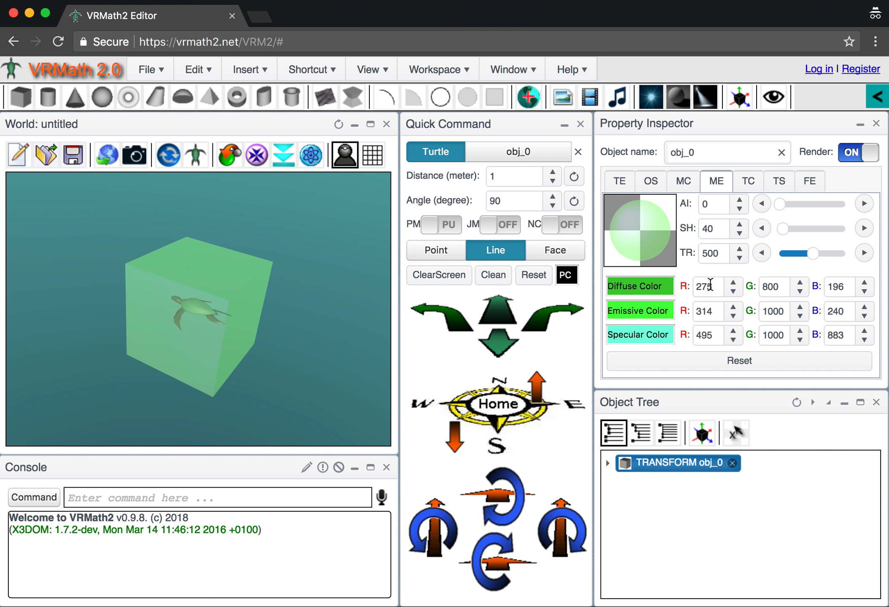
{"action": "mouse_move", "coordinate": [254, 304]}
{"action": "left_mouse_down"}
{"action": "mouse_move", "coordinate": [244, 316]}
{"action": "mouse_move", "coordinate": [254, 295]}
{"action": "left_mouse_up"}
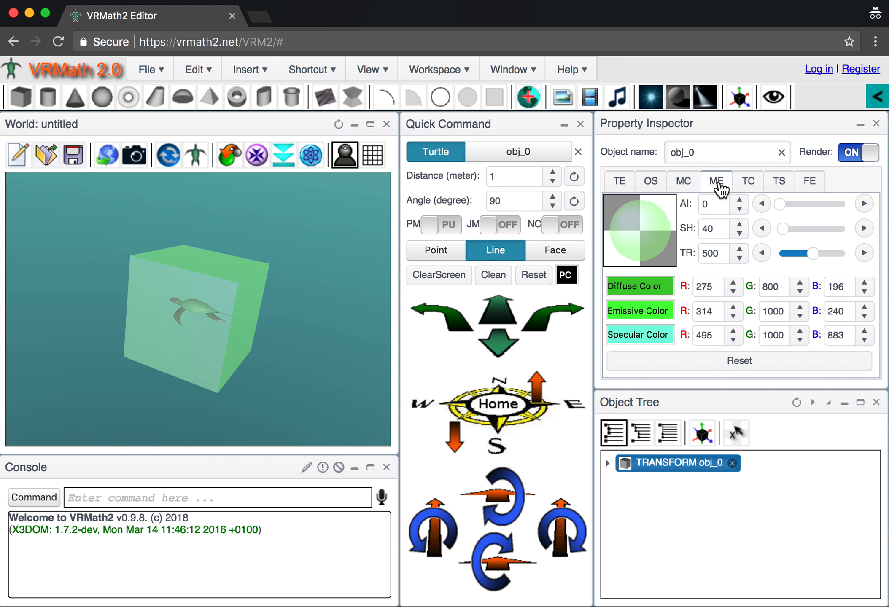
- Try texture 0 31 from the brick_and_wall catalogue on the cube, followed by the dark red brick texture 0 9
{"action": "left_click", "coordinate": [749, 186]}
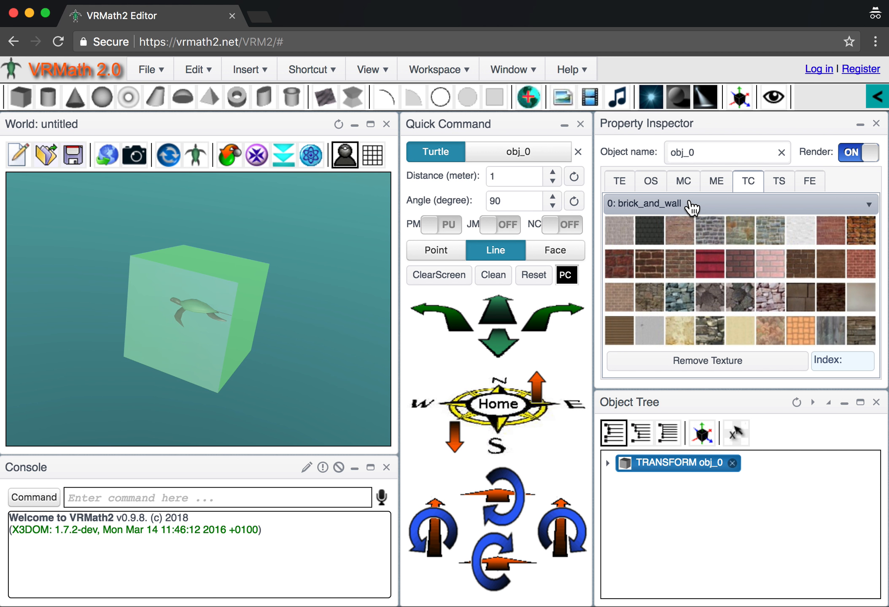
{"action": "left_click", "coordinate": [691, 203]}
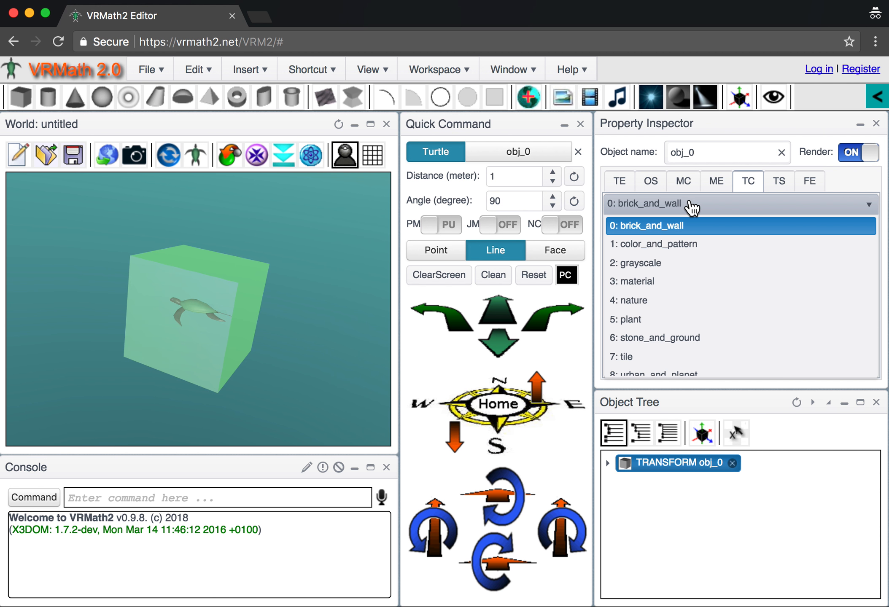
{"action": "scroll", "coordinate": [667, 304], "scroll_direction": "down", "scroll_amount": 2}
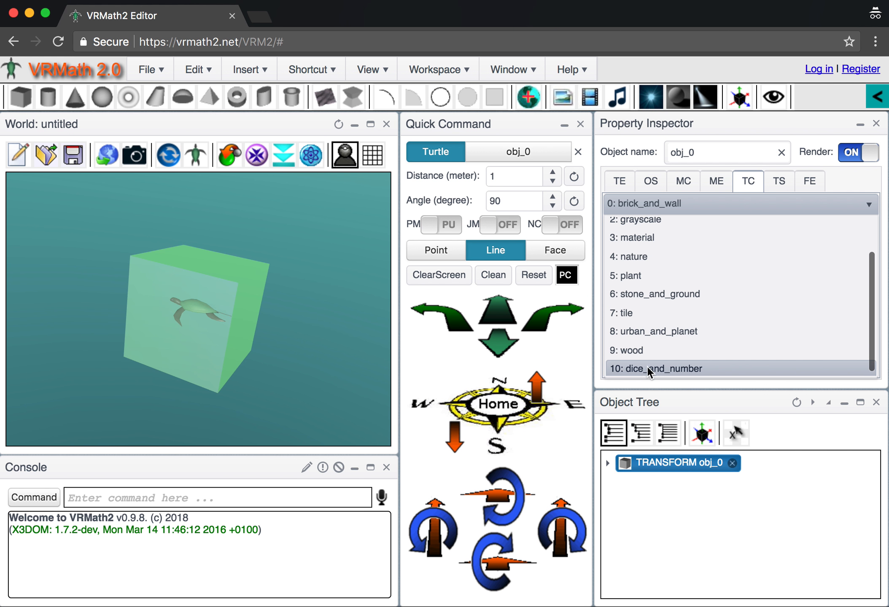
{"action": "scroll", "coordinate": [637, 266], "scroll_direction": "up", "scroll_amount": 2}
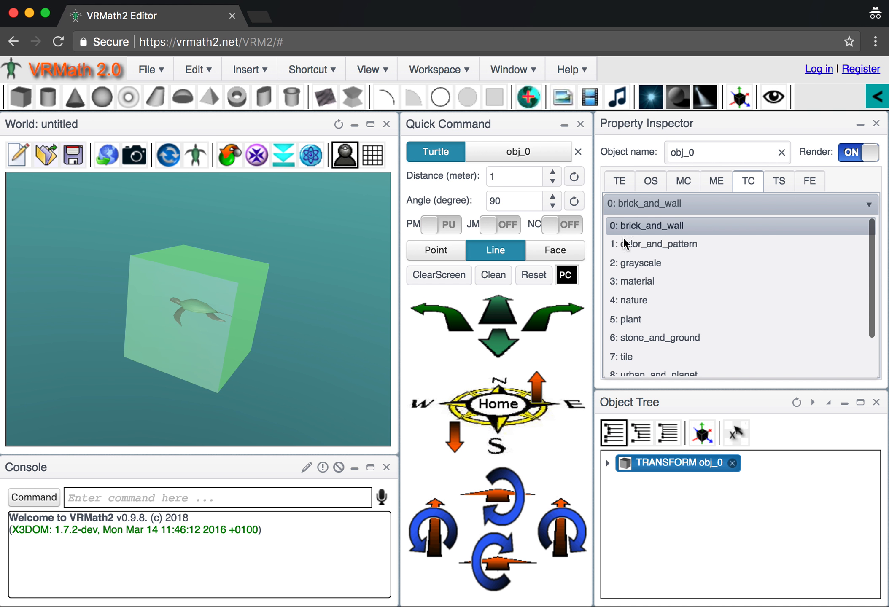
{"action": "left_click", "coordinate": [709, 224]}
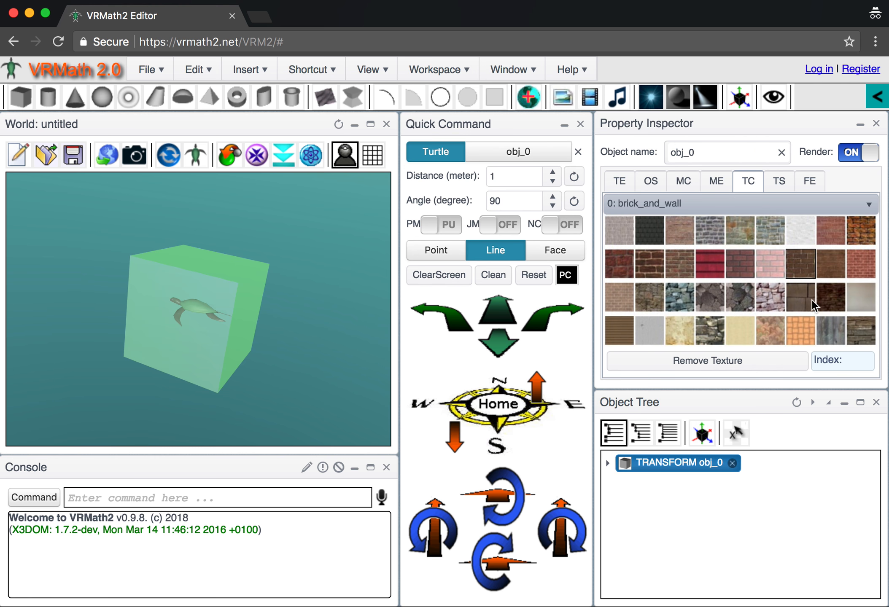
{"action": "left_click", "coordinate": [689, 290]}
{"action": "left_click", "coordinate": [736, 327]}
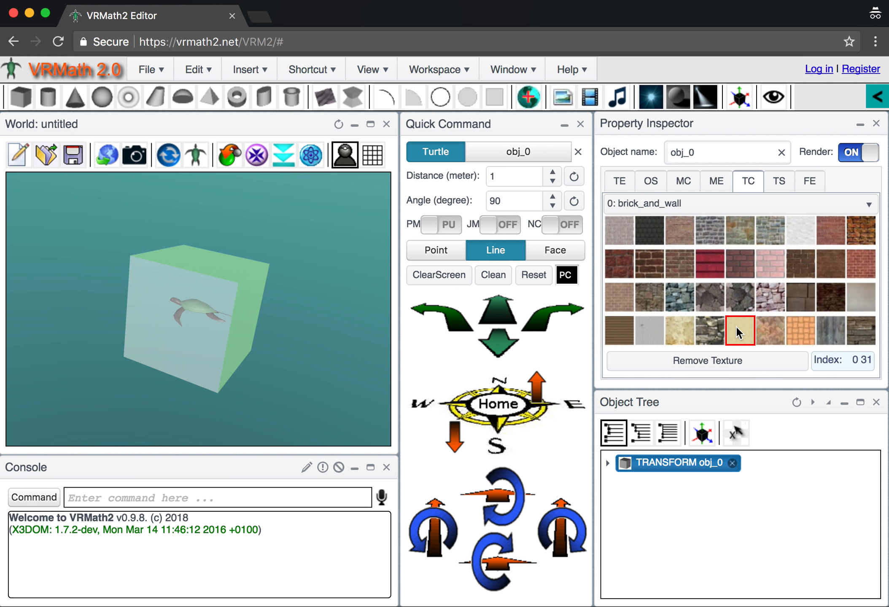
{"action": "left_click_drag", "start_coordinate": [387, 290], "coordinate": [318, 293]}
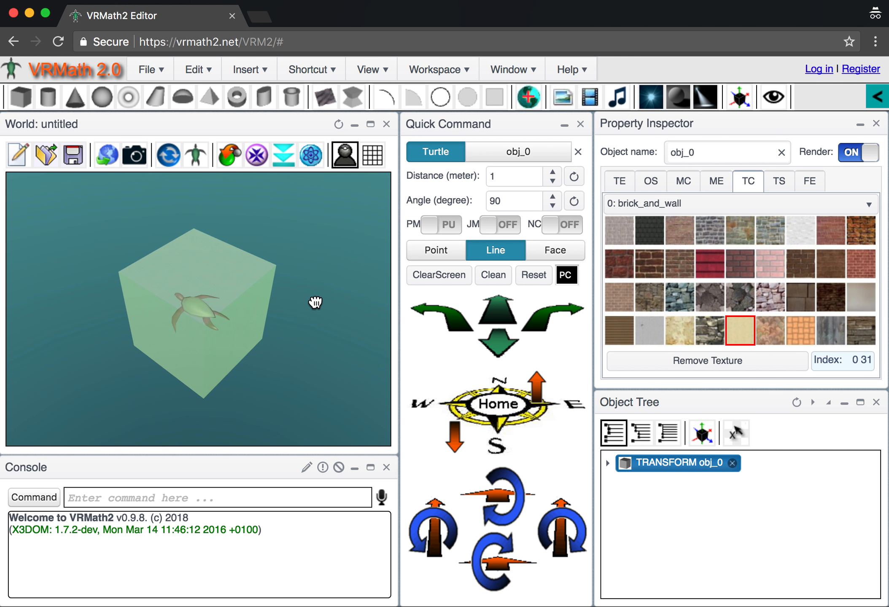
{"action": "left_click", "coordinate": [617, 264]}
{"action": "mouse_move", "coordinate": [233, 320]}
{"action": "left_mouse_down"}
{"action": "mouse_move", "coordinate": [252, 301]}
{"action": "mouse_move", "coordinate": [246, 314]}
{"action": "left_mouse_up"}
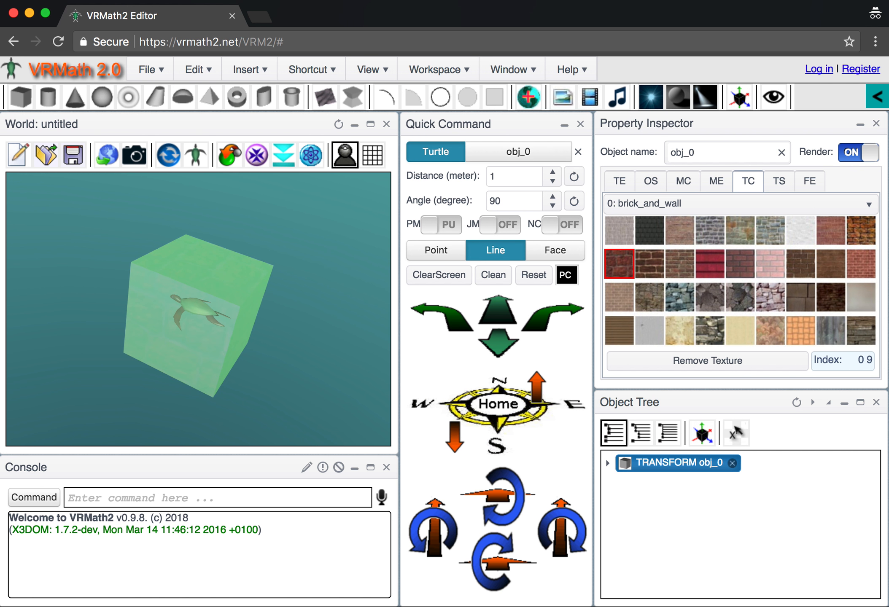
- Make the cube's material opaque with transparency 0 and darken its emissive color to black
{"action": "left_click", "coordinate": [718, 186]}
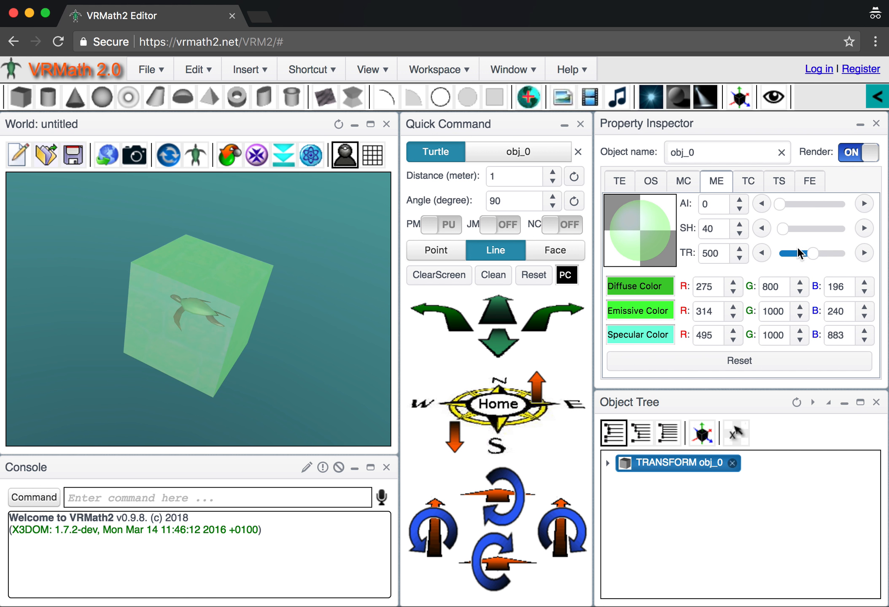
{"action": "left_click_drag", "start_coordinate": [811, 254], "coordinate": [766, 254]}
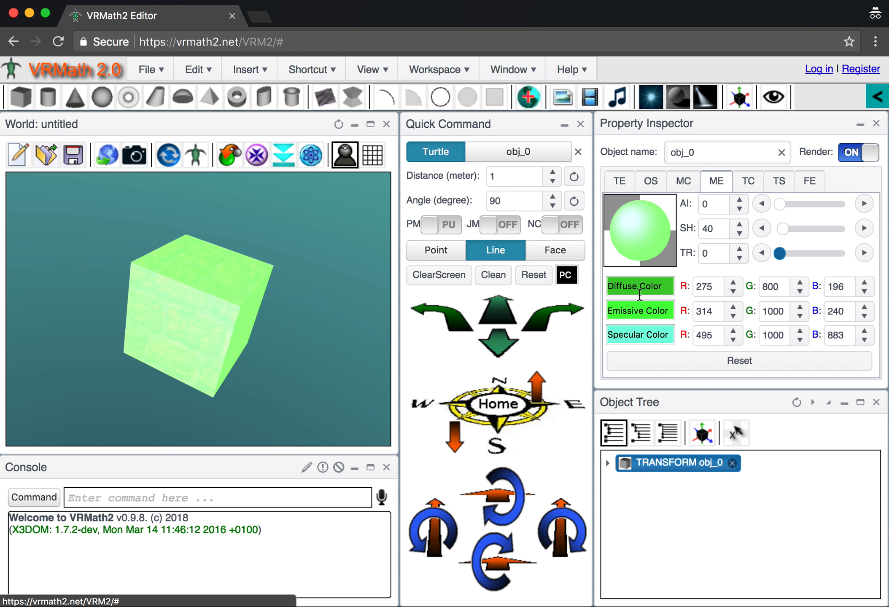
{"action": "left_click", "coordinate": [638, 312]}
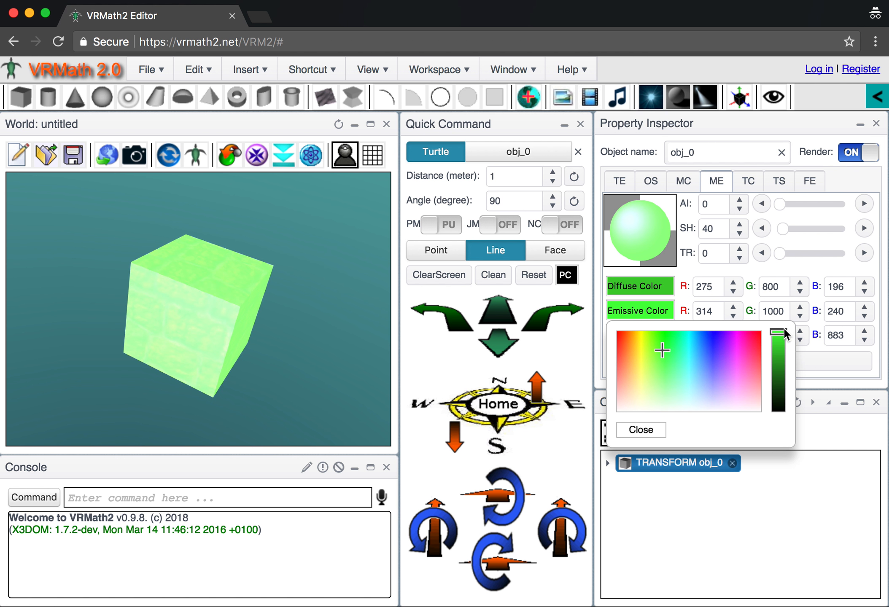
{"action": "left_click_drag", "start_coordinate": [780, 330], "coordinate": [776, 412]}
{"action": "left_click", "coordinate": [641, 429]}
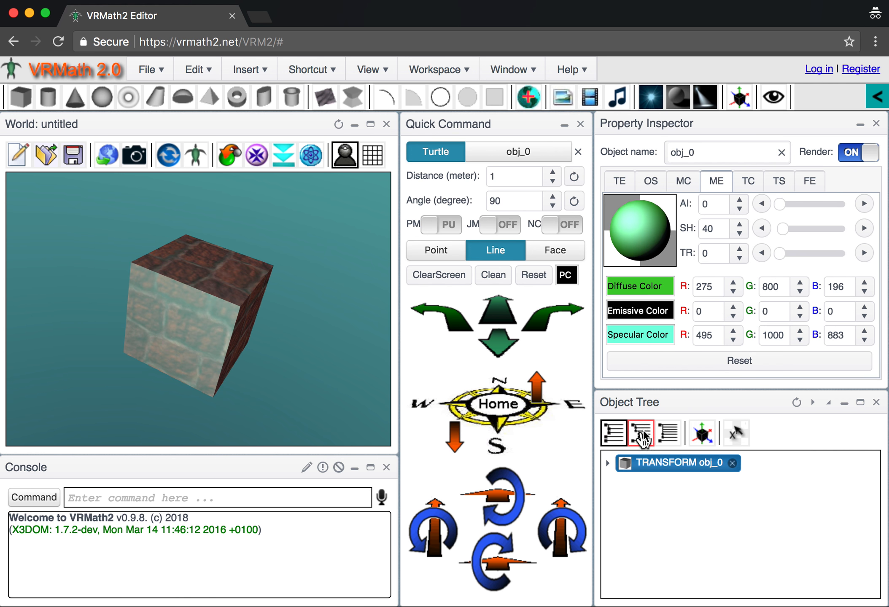
{"action": "left_click_drag", "start_coordinate": [310, 302], "coordinate": [270, 324]}
- Reset the cube's material to its default settings and inspect the brick texture from several angles
{"action": "left_click", "coordinate": [748, 184]}
{"action": "left_click", "coordinate": [713, 186]}
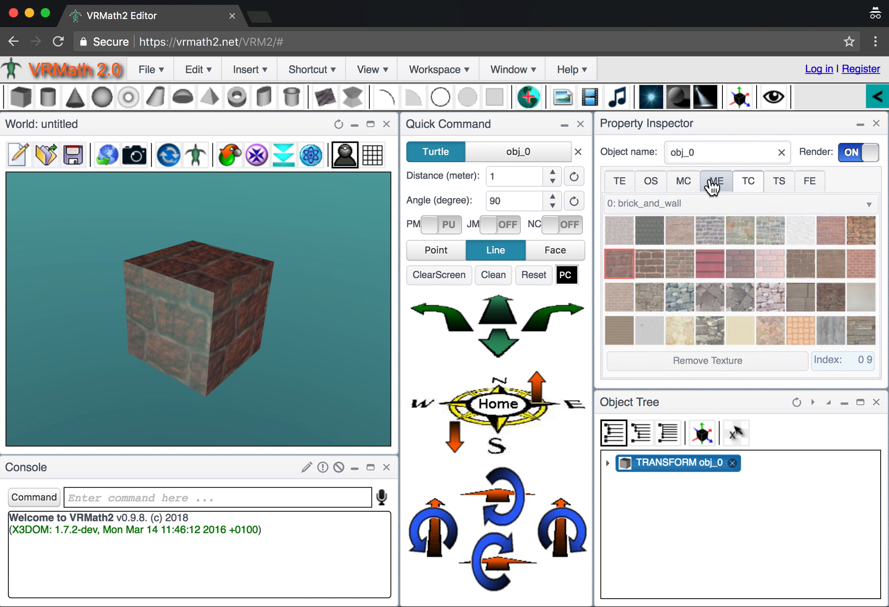
{"action": "left_click", "coordinate": [740, 363]}
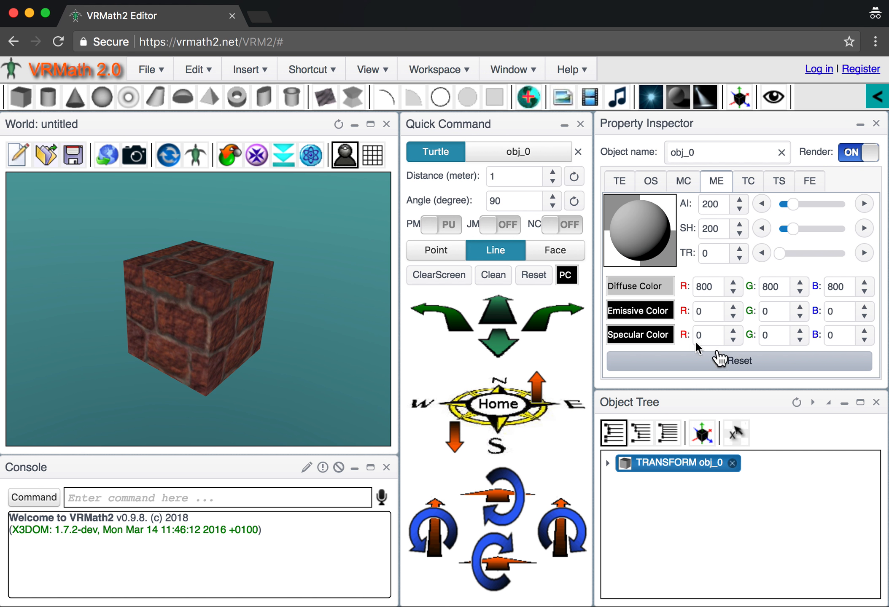
{"action": "mouse_move", "coordinate": [230, 294]}
{"action": "left_mouse_down"}
{"action": "mouse_move", "coordinate": [254, 300]}
{"action": "mouse_move", "coordinate": [219, 288]}
{"action": "mouse_move", "coordinate": [226, 287]}
{"action": "left_mouse_up"}
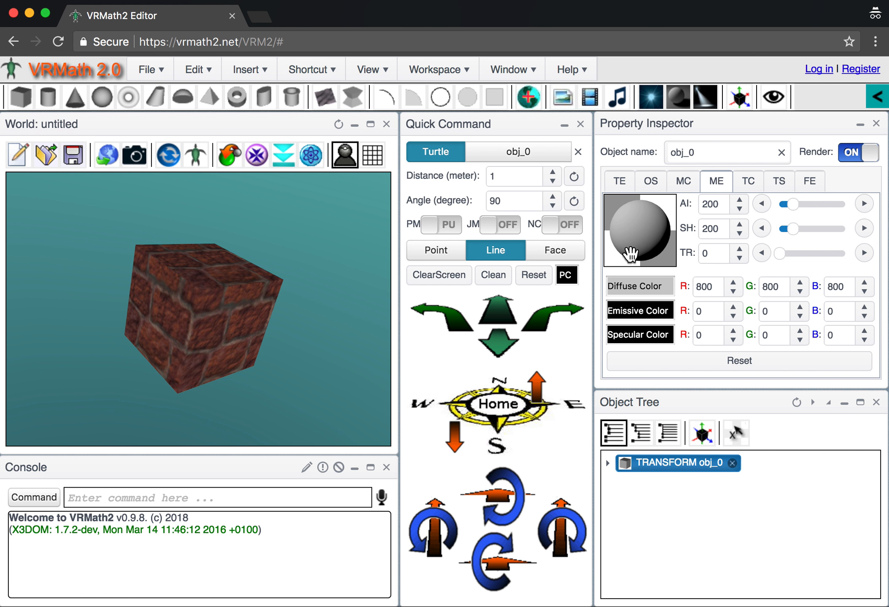
{"action": "left_click_drag", "start_coordinate": [253, 321], "coordinate": [235, 348]}
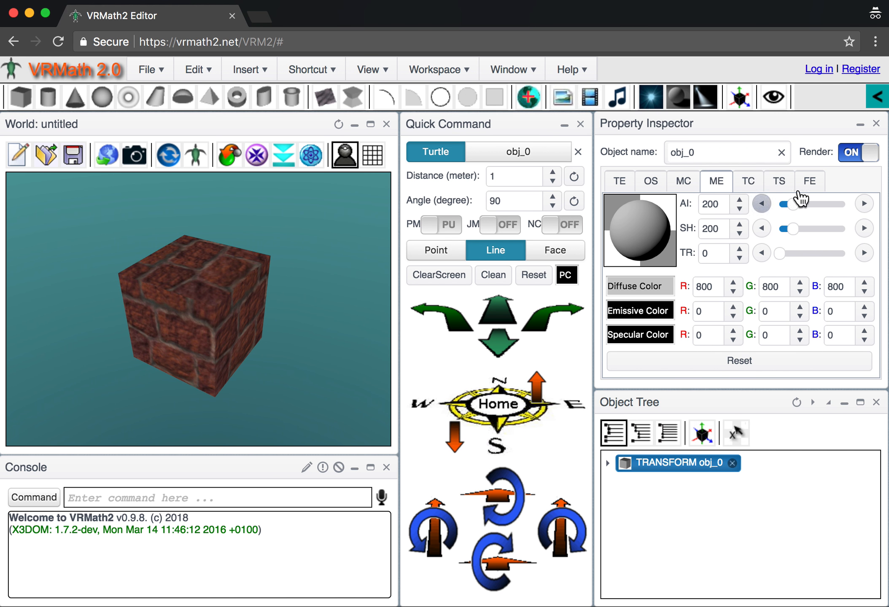
- Switch the texture catalogue to 3: material and apply the metal tread plate texture 3 26 to the cube
{"action": "left_click", "coordinate": [750, 185]}
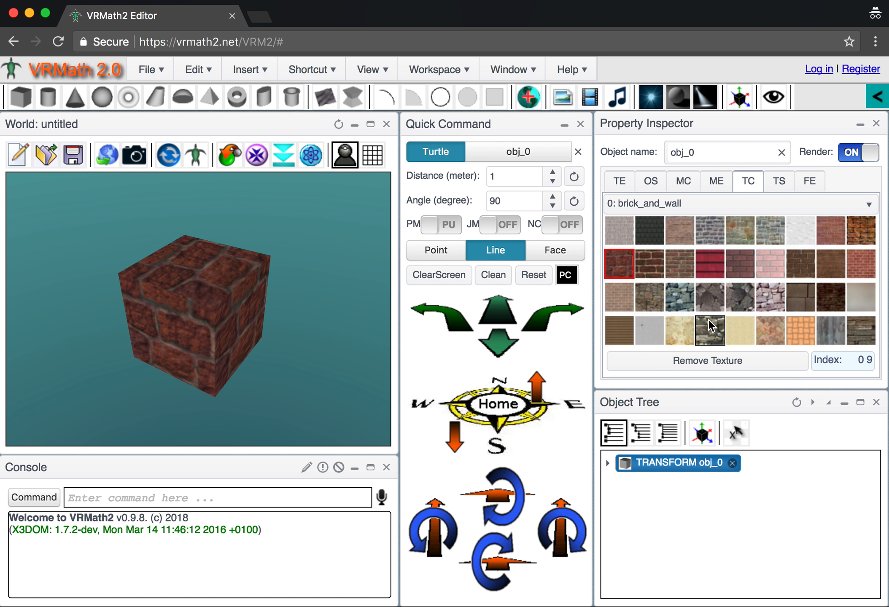
{"action": "left_click", "coordinate": [731, 207]}
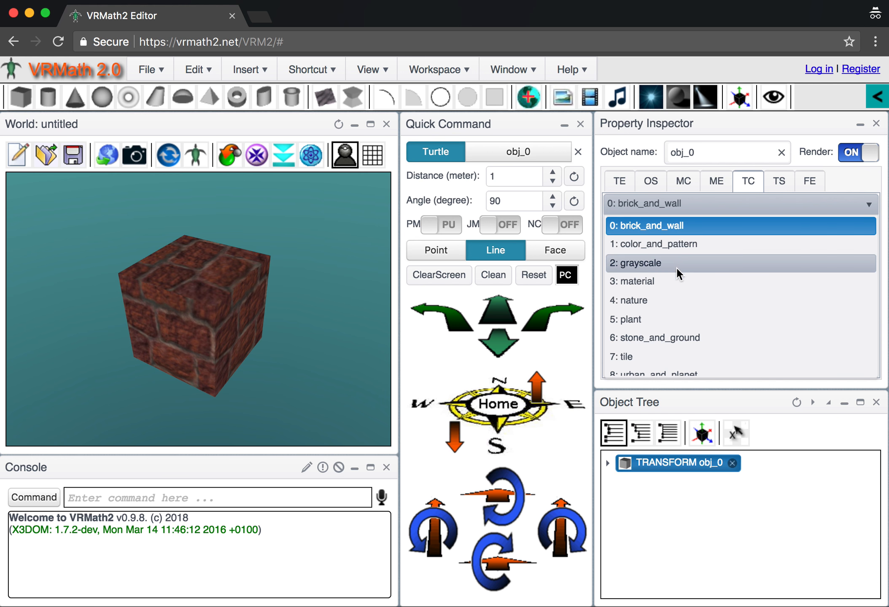
{"action": "left_click", "coordinate": [670, 282]}
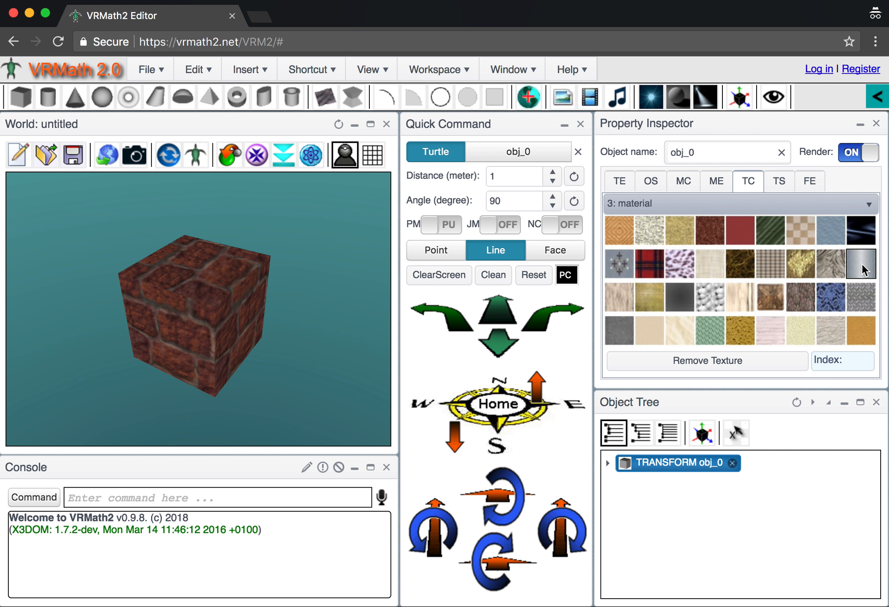
{"action": "left_click", "coordinate": [870, 297]}
{"action": "mouse_move", "coordinate": [259, 341]}
{"action": "left_mouse_down"}
{"action": "mouse_move", "coordinate": [298, 333]}
{"action": "mouse_move", "coordinate": [251, 342]}
{"action": "left_mouse_up"}
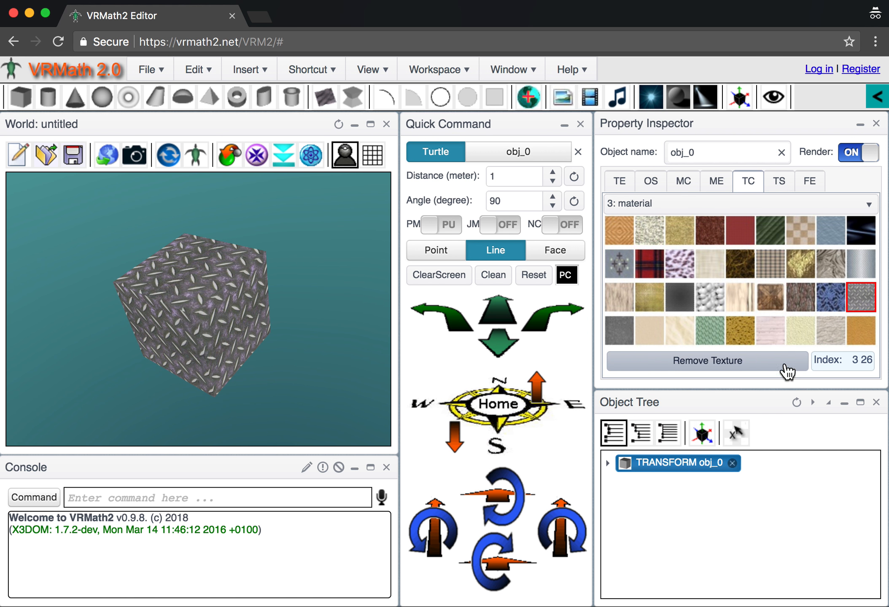
{"action": "mouse_move", "coordinate": [287, 351]}
{"action": "left_mouse_down"}
{"action": "mouse_move", "coordinate": [280, 361]}
{"action": "mouse_move", "coordinate": [290, 351]}
{"action": "left_mouse_up"}
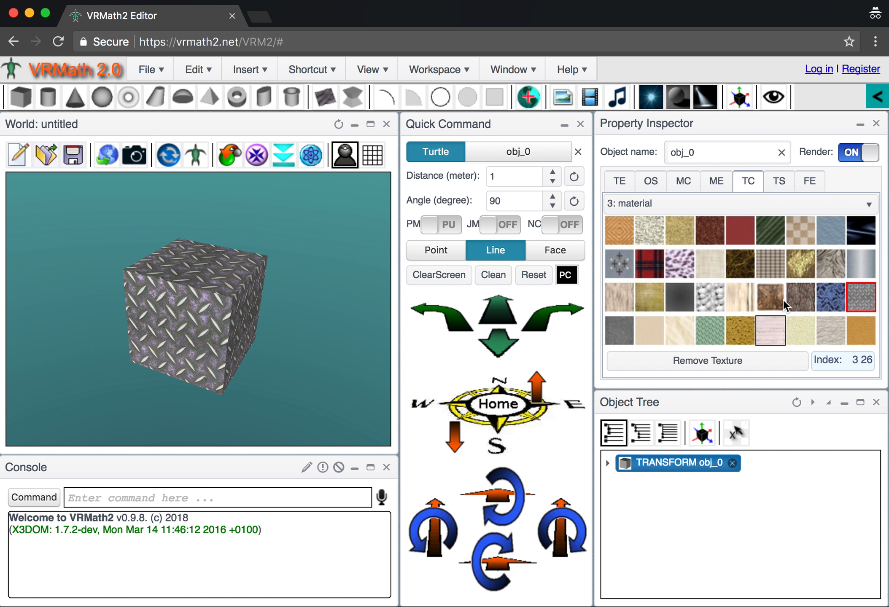
- From the cube's texture settings, preview 1_earth.jpg in the home image folder and cancel the texture selection
{"action": "left_click", "coordinate": [781, 183]}
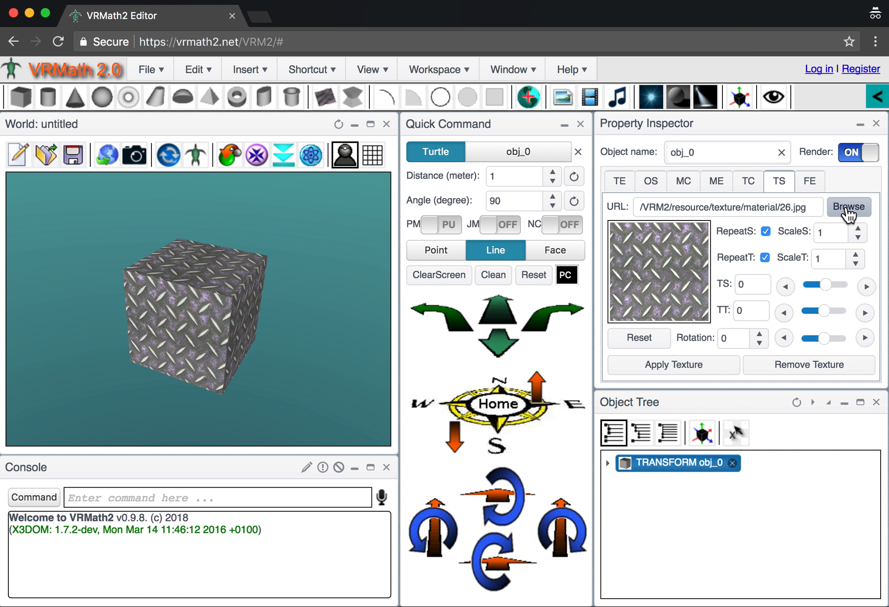
{"action": "left_click", "coordinate": [847, 207]}
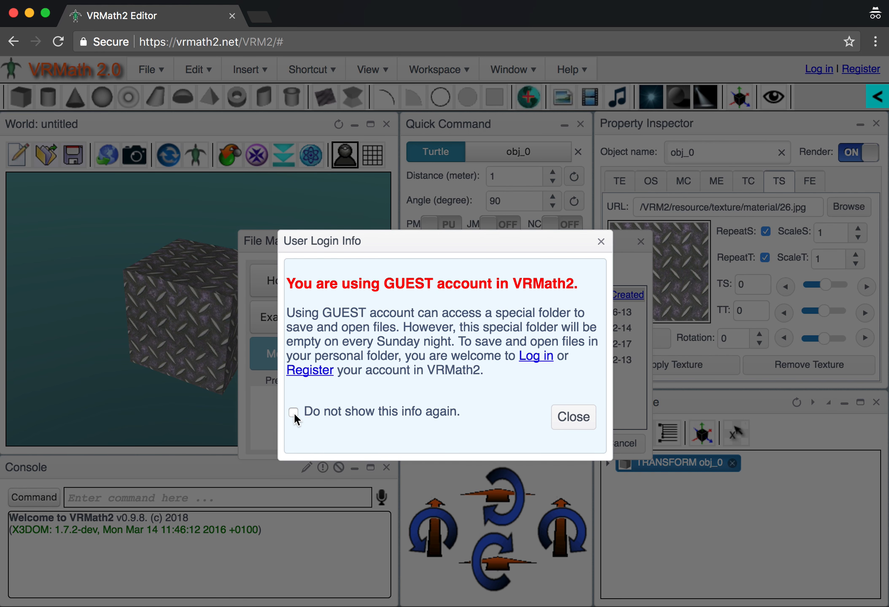
{"action": "left_click", "coordinate": [573, 418]}
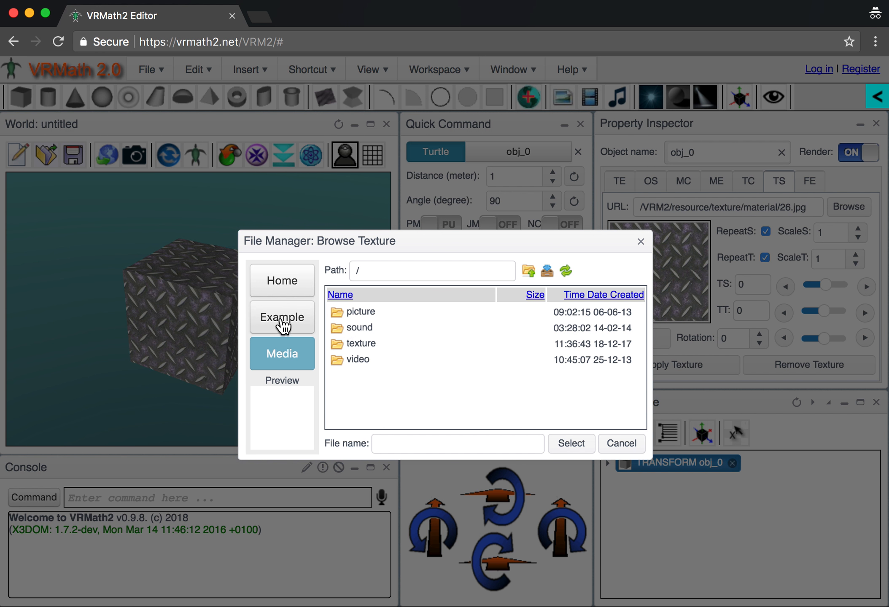
{"action": "left_click", "coordinate": [284, 281]}
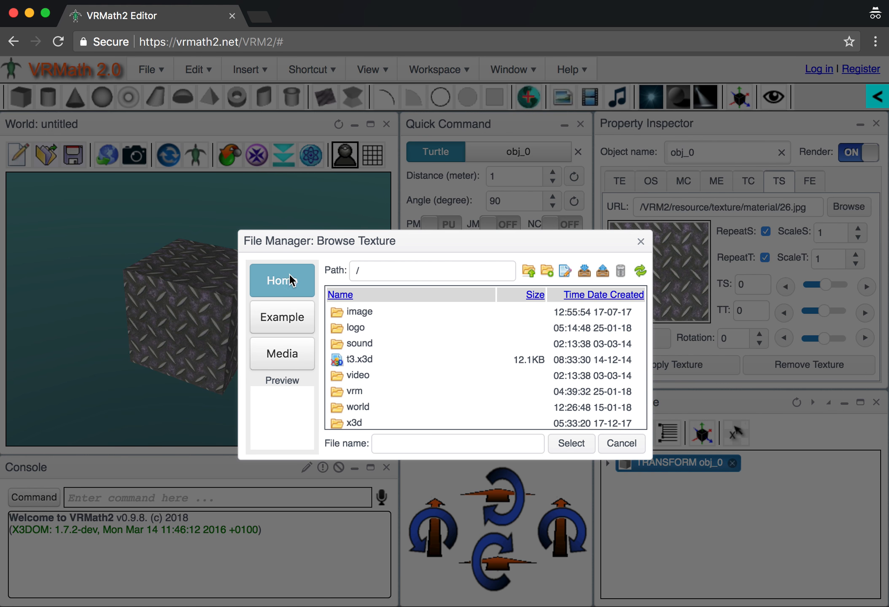
{"action": "double_click", "coordinate": [337, 313]}
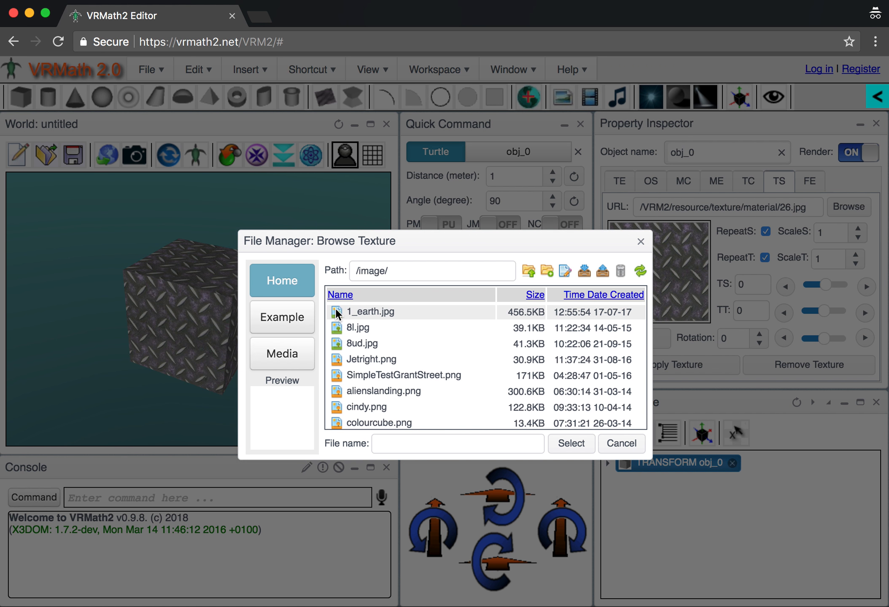
{"action": "left_click", "coordinate": [373, 311]}
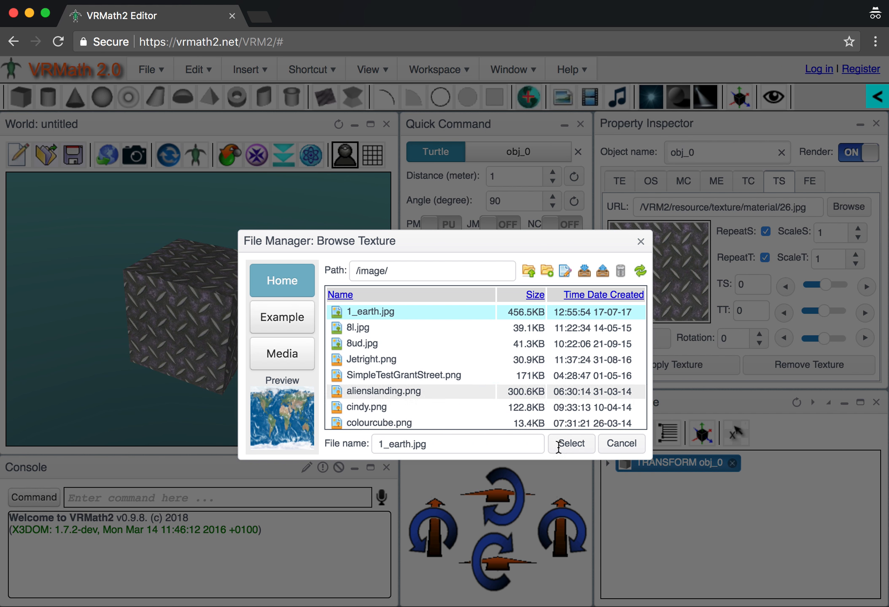
{"action": "left_click", "coordinate": [621, 444]}
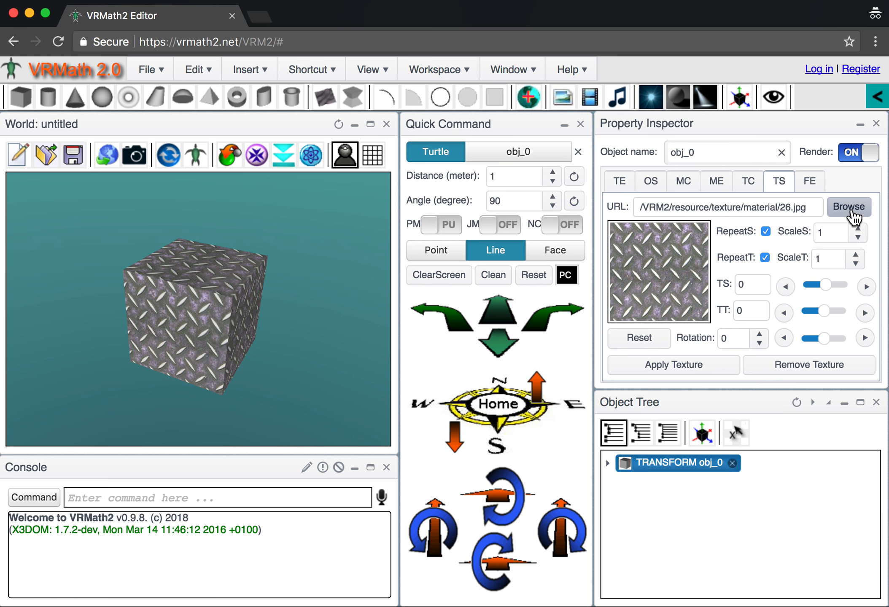
- Increase the cube texture's ScaleS value in increments, and bring it back down to 0.3
{"action": "left_click_drag", "start_coordinate": [234, 317], "coordinate": [229, 325]}
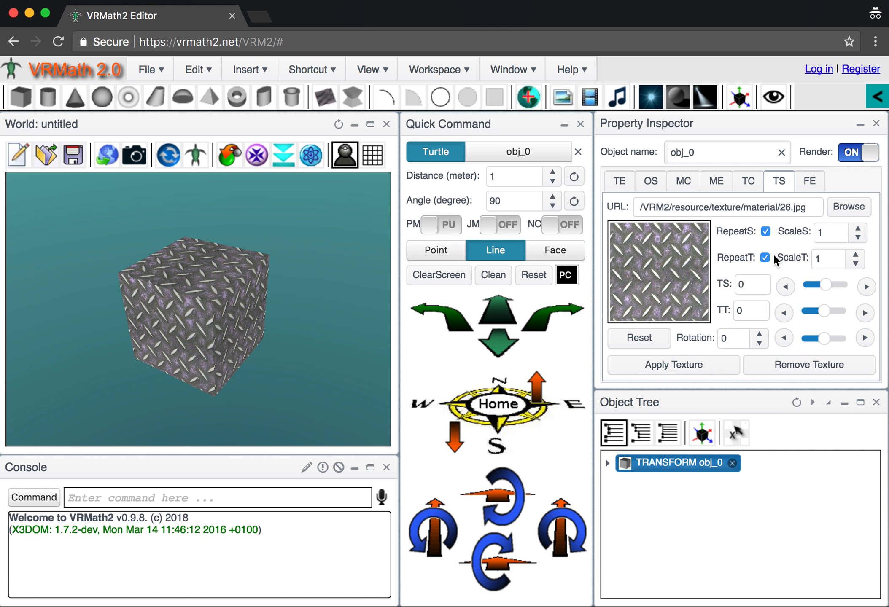
{"action": "left_click", "coordinate": [859, 232]}
{"action": "left_click", "coordinate": [859, 231]}
{"action": "left_click", "coordinate": [858, 231]}
{"action": "left_click", "coordinate": [858, 231]}
{"action": "left_click", "coordinate": [859, 231]}
{"action": "left_click", "coordinate": [859, 231]}
{"action": "left_click", "coordinate": [859, 231]}
{"action": "left_click", "coordinate": [859, 231]}
{"action": "left_click", "coordinate": [859, 231]}
{"action": "left_click", "coordinate": [859, 231]}
{"action": "left_click", "coordinate": [858, 231]}
{"action": "left_click", "coordinate": [859, 231]}
{"action": "left_click", "coordinate": [858, 231]}
{"action": "left_click", "coordinate": [859, 231]}
{"action": "left_click", "coordinate": [859, 232]}
{"action": "left_click", "coordinate": [858, 238]}
{"action": "left_click", "coordinate": [858, 237]}
{"action": "left_click", "coordinate": [857, 238]}
{"action": "left_click", "coordinate": [857, 238]}
{"action": "left_click", "coordinate": [858, 237]}
{"action": "left_click", "coordinate": [858, 237]}
{"action": "left_click", "coordinate": [857, 237]}
{"action": "left_click", "coordinate": [858, 237]}
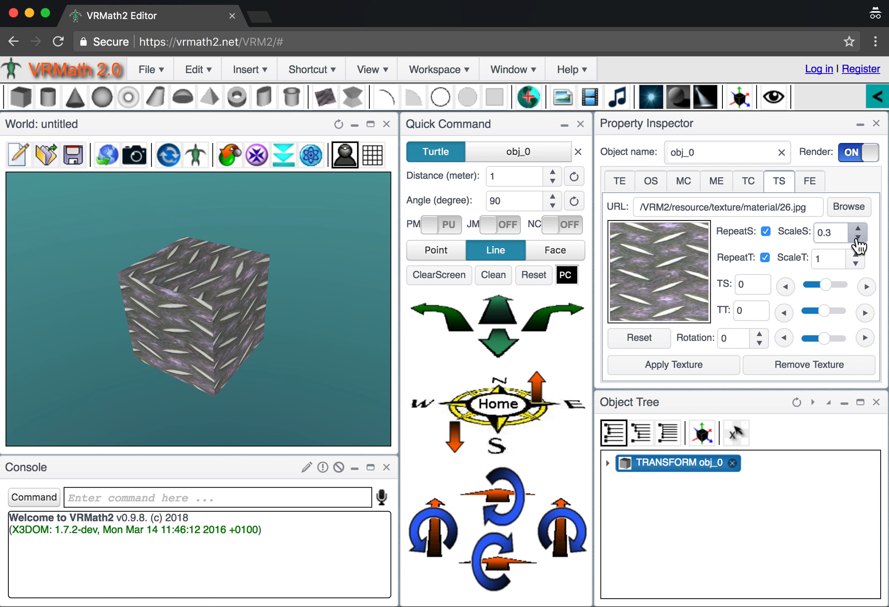
- Lower the cube texture's ScaleT value to 0.4 in increments and bring it back up to 1
{"action": "left_click", "coordinate": [856, 264]}
{"action": "left_click", "coordinate": [855, 264]}
{"action": "left_click", "coordinate": [855, 264]}
{"action": "left_click", "coordinate": [855, 264]}
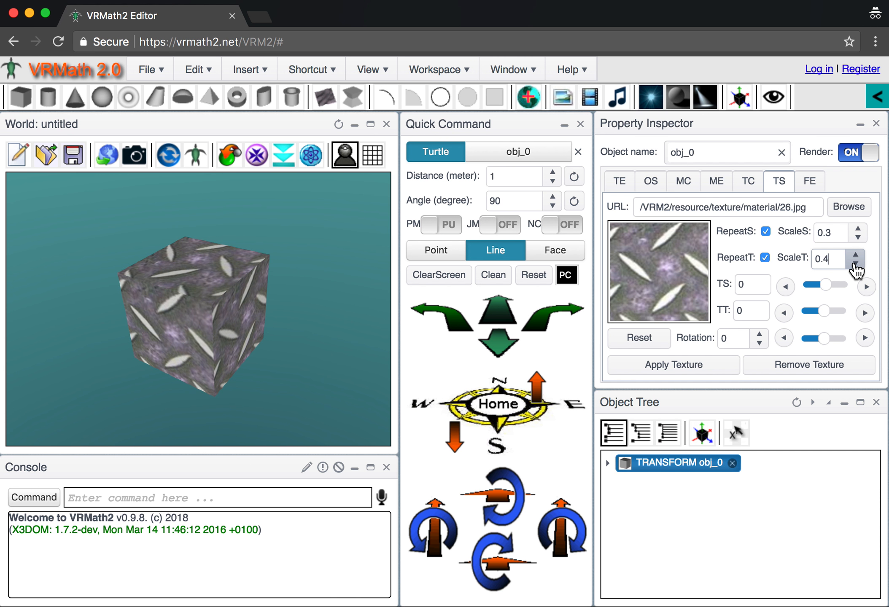
{"action": "left_click", "coordinate": [855, 254]}
{"action": "left_click", "coordinate": [855, 255]}
{"action": "left_click", "coordinate": [855, 254]}
{"action": "left_click", "coordinate": [855, 255]}
{"action": "left_click", "coordinate": [855, 255]}
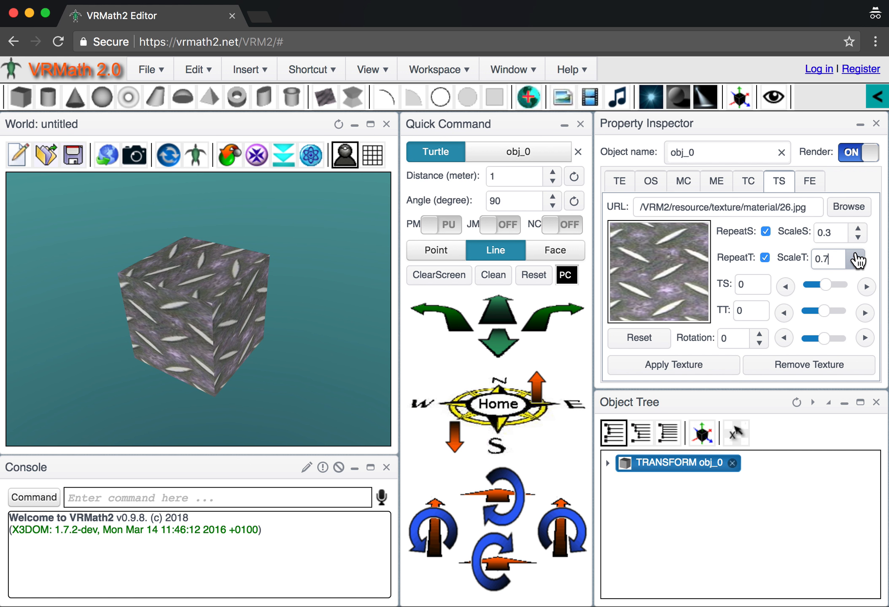
{"action": "left_click", "coordinate": [855, 254]}
{"action": "left_click", "coordinate": [856, 254]}
{"action": "left_click", "coordinate": [855, 255]}
{"action": "left_click", "coordinate": [855, 264]}
{"action": "left_click", "coordinate": [855, 264]}
- Reduce the cube texture's ScaleS value to 0.001, and raise it in increments to 1
{"action": "left_click", "coordinate": [858, 237]}
{"action": "left_click", "coordinate": [858, 237]}
{"action": "left_click", "coordinate": [857, 237]}
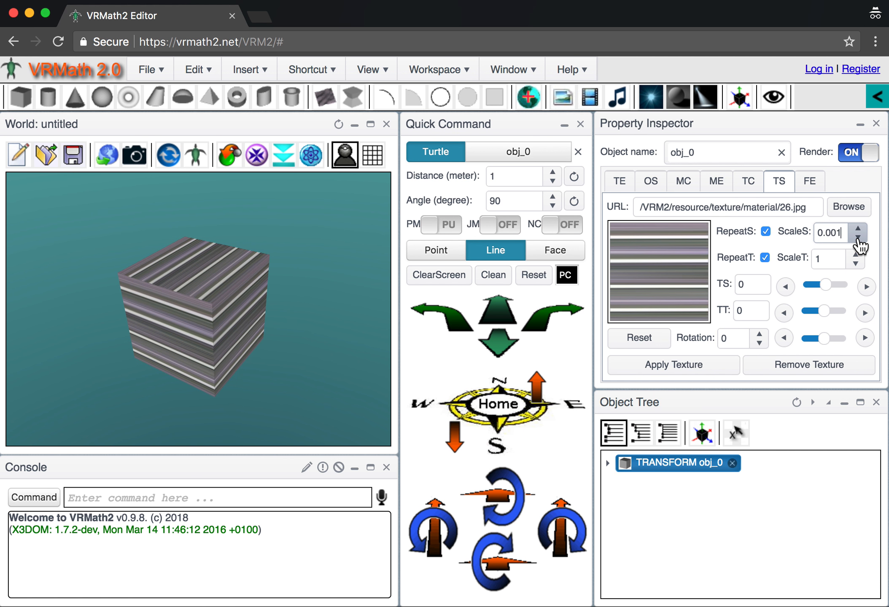
{"action": "left_click", "coordinate": [858, 228]}
{"action": "left_click", "coordinate": [858, 228]}
{"action": "left_click", "coordinate": [858, 227]}
{"action": "left_click", "coordinate": [858, 227]}
{"action": "left_click", "coordinate": [858, 228]}
{"action": "left_click", "coordinate": [858, 227]}
{"action": "left_click", "coordinate": [858, 228]}
{"action": "left_click", "coordinate": [857, 227]}
{"action": "left_click", "coordinate": [858, 228]}
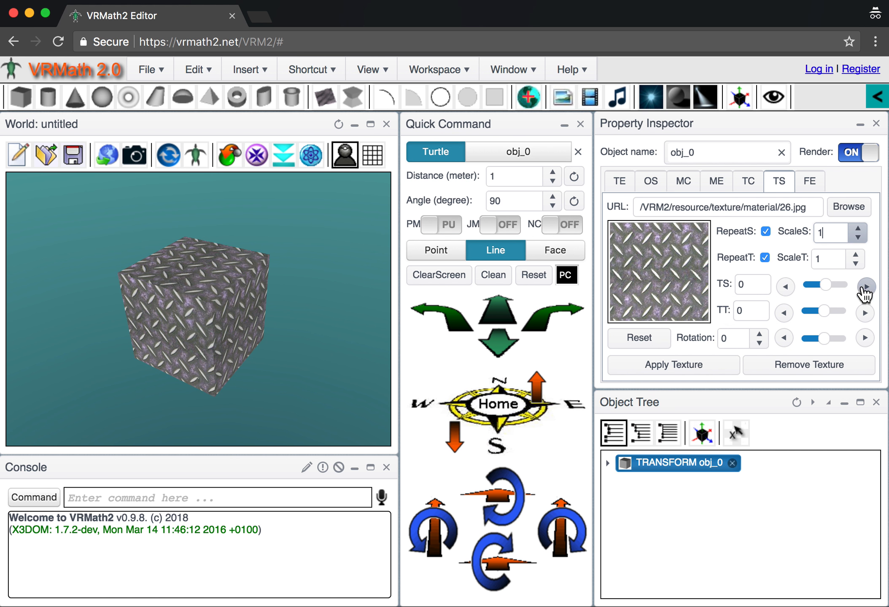
- Shift the cube's texture by raising its TS value in increments to 0.7
{"action": "left_click", "coordinate": [866, 288]}
{"action": "left_click", "coordinate": [866, 288]}
{"action": "left_click", "coordinate": [867, 289]}
{"action": "left_click", "coordinate": [867, 288]}
{"action": "left_click", "coordinate": [867, 288]}
{"action": "left_click", "coordinate": [867, 289]}
{"action": "left_click", "coordinate": [867, 288]}
{"action": "left_click", "coordinate": [867, 288]}
{"action": "left_click", "coordinate": [867, 288]}
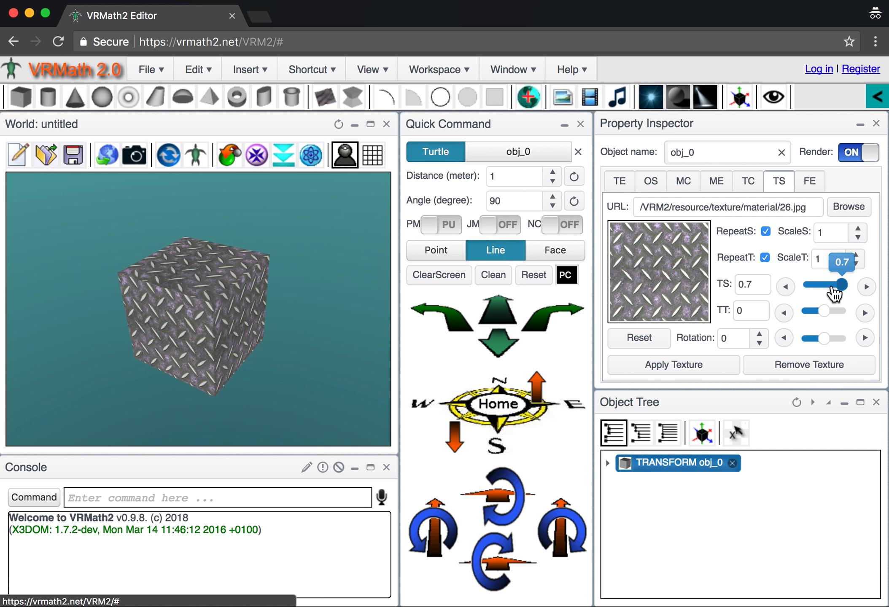
- Shift the cube's texture the opposite way by lowering its TS value in increments to -0.05
{"action": "left_click", "coordinate": [784, 287]}
{"action": "left_click", "coordinate": [783, 287]}
{"action": "left_click", "coordinate": [783, 288]}
{"action": "left_click", "coordinate": [783, 287]}
{"action": "left_click", "coordinate": [783, 288]}
{"action": "left_click", "coordinate": [783, 287]}
{"action": "left_click", "coordinate": [783, 288]}
{"action": "left_click", "coordinate": [783, 287]}
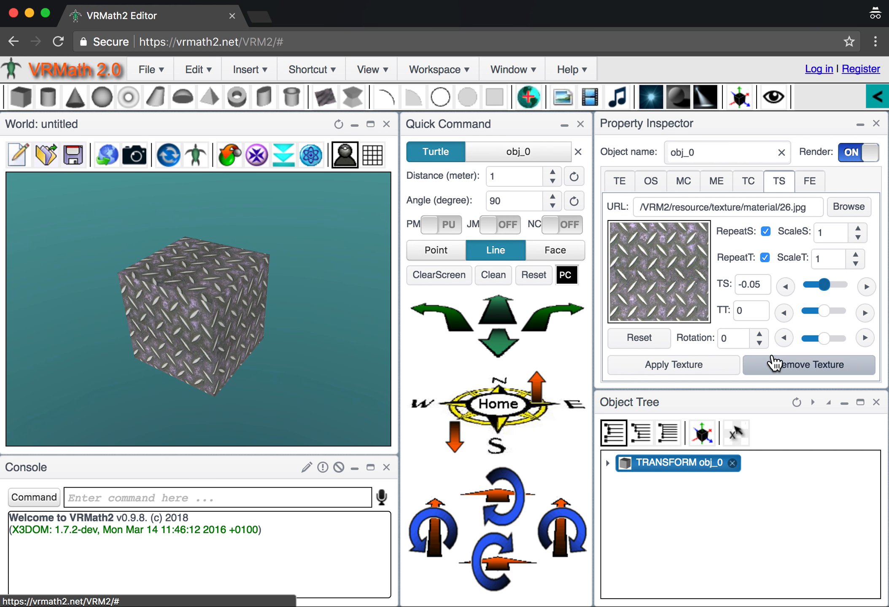
- Rotate the cube's texture by increasing its Rotation value in increments
{"action": "left_click", "coordinate": [761, 334]}
{"action": "left_click", "coordinate": [760, 334]}
{"action": "left_click", "coordinate": [760, 334]}
{"action": "left_click", "coordinate": [761, 334]}
{"action": "left_click", "coordinate": [761, 334]}
{"action": "left_click", "coordinate": [761, 334]}
{"action": "left_click", "coordinate": [761, 334]}
{"action": "left_click", "coordinate": [761, 334]}
{"action": "left_click", "coordinate": [761, 334]}
{"action": "left_click", "coordinate": [761, 334]}
{"action": "left_click", "coordinate": [761, 334]}
{"action": "left_click", "coordinate": [760, 334]}
{"action": "left_click", "coordinate": [761, 334]}
- Reset the cube's texture settings and remove the metal tread plate texture from it
{"action": "left_click", "coordinate": [649, 342]}
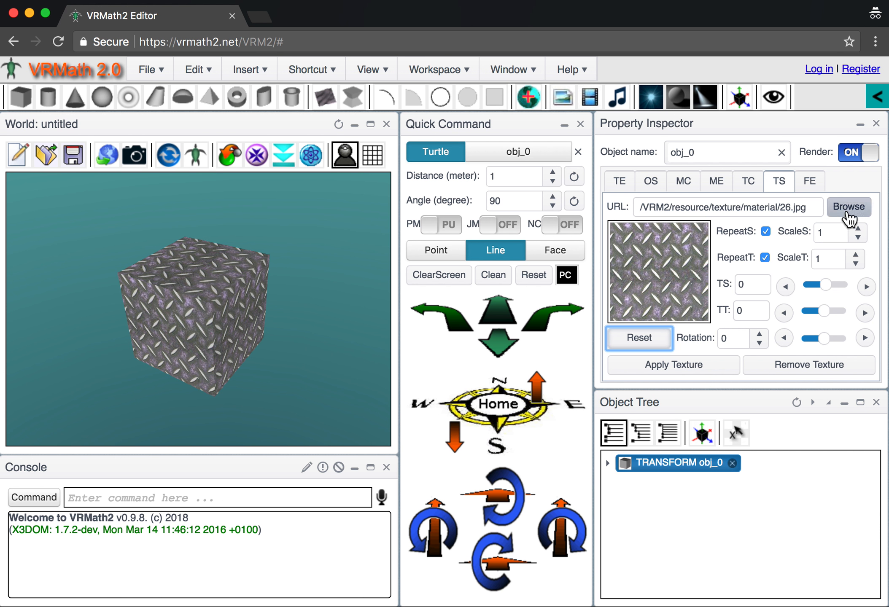
{"action": "left_click", "coordinate": [797, 365]}
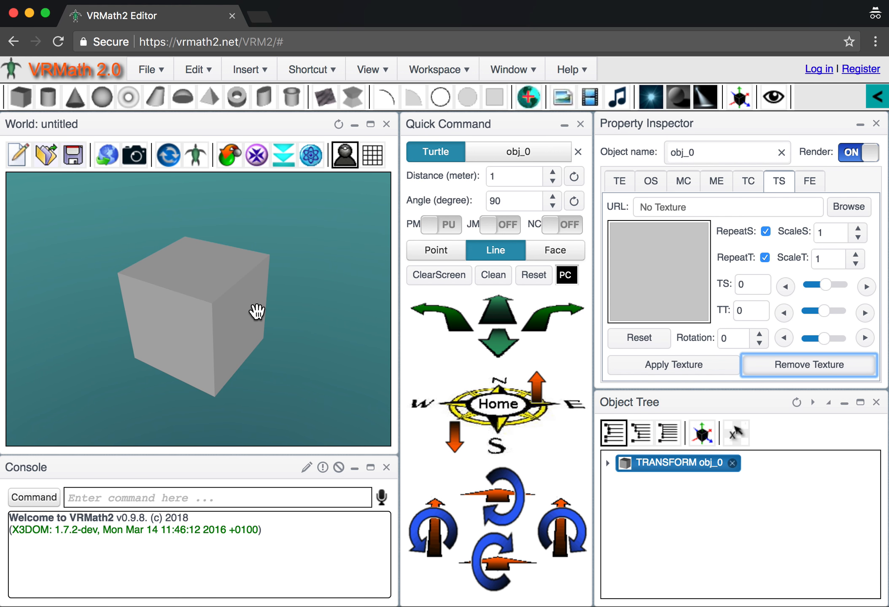
{"action": "mouse_move", "coordinate": [272, 318]}
{"action": "left_mouse_down"}
{"action": "mouse_move", "coordinate": [290, 313]}
{"action": "mouse_move", "coordinate": [267, 317]}
{"action": "left_mouse_up"}
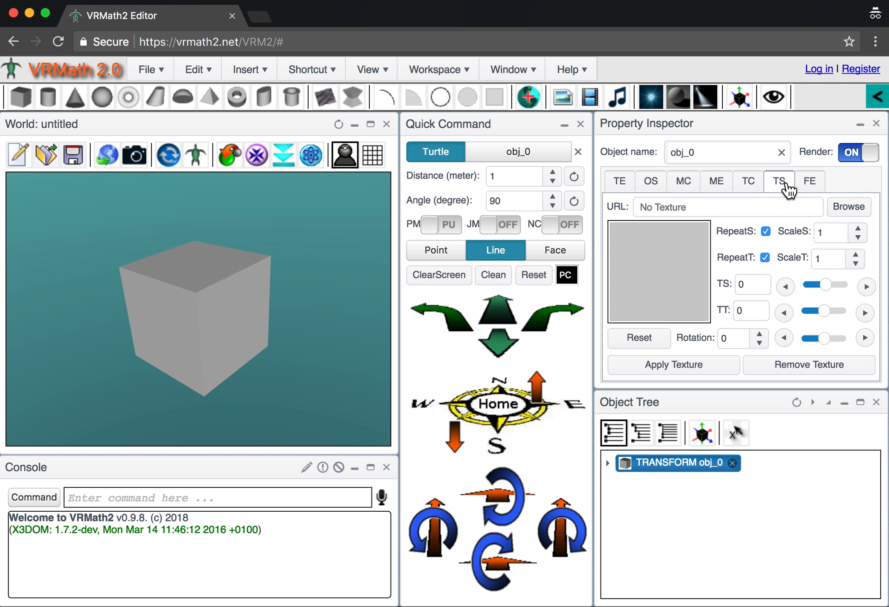
- Apply the wooden crate texture 3 23 from the material catalogue to the cube and show its texture settings
{"action": "left_click", "coordinate": [670, 369]}
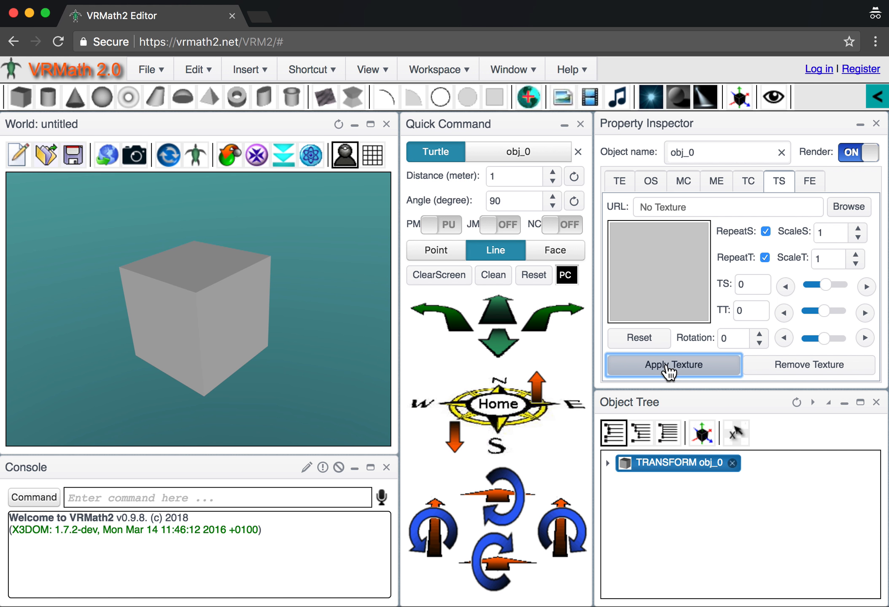
{"action": "left_click", "coordinate": [750, 185]}
{"action": "left_click", "coordinate": [767, 294]}
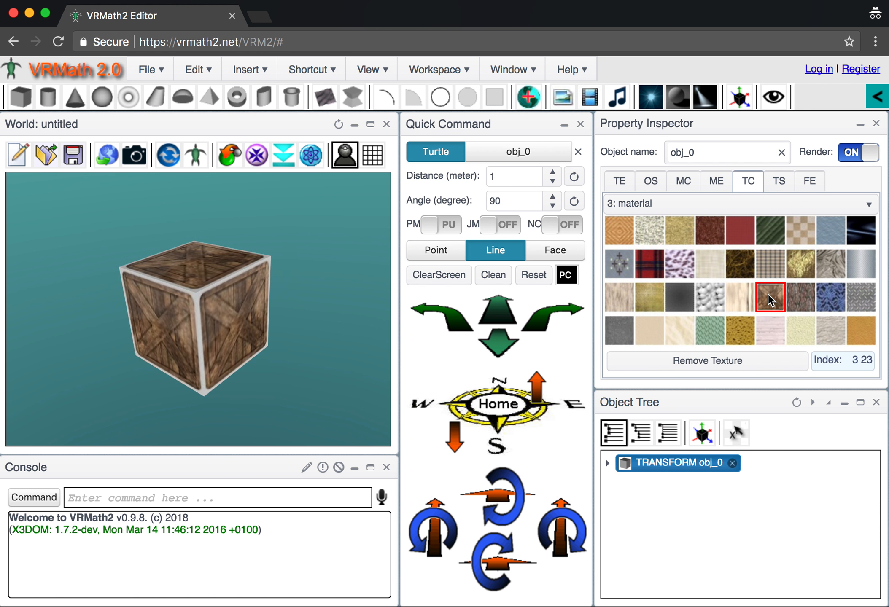
{"action": "left_click", "coordinate": [780, 182]}
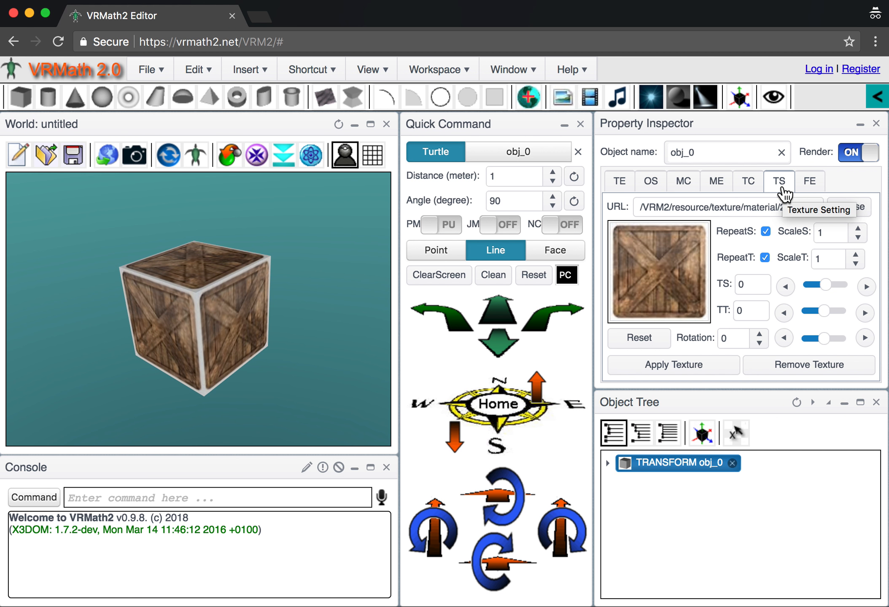
- Show the font settings and delete the textured cube obj_0 from the world
{"action": "left_click", "coordinate": [809, 185]}
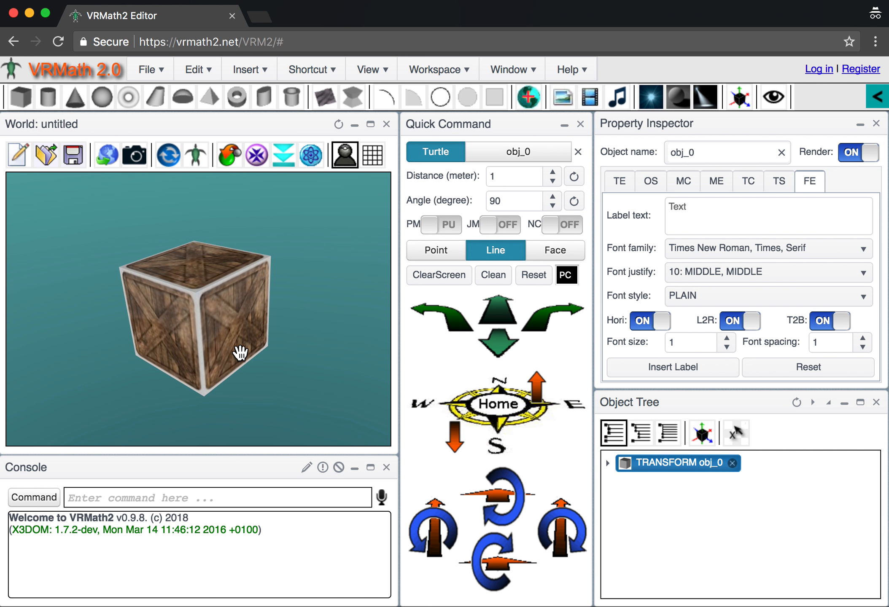
{"action": "left_click", "coordinate": [733, 463]}
{"action": "left_click_drag", "start_coordinate": [230, 287], "coordinate": [227, 321]}
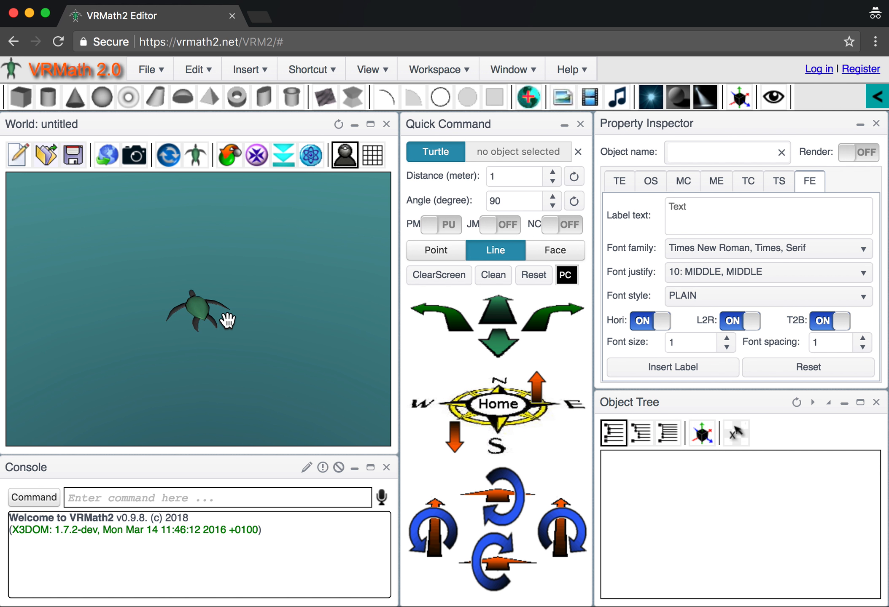
- Insert a text label reading "Hello World" in Times New Roman at the turtle's position
{"action": "scroll", "coordinate": [227, 321], "scroll_direction": "up", "scroll_amount": 3}
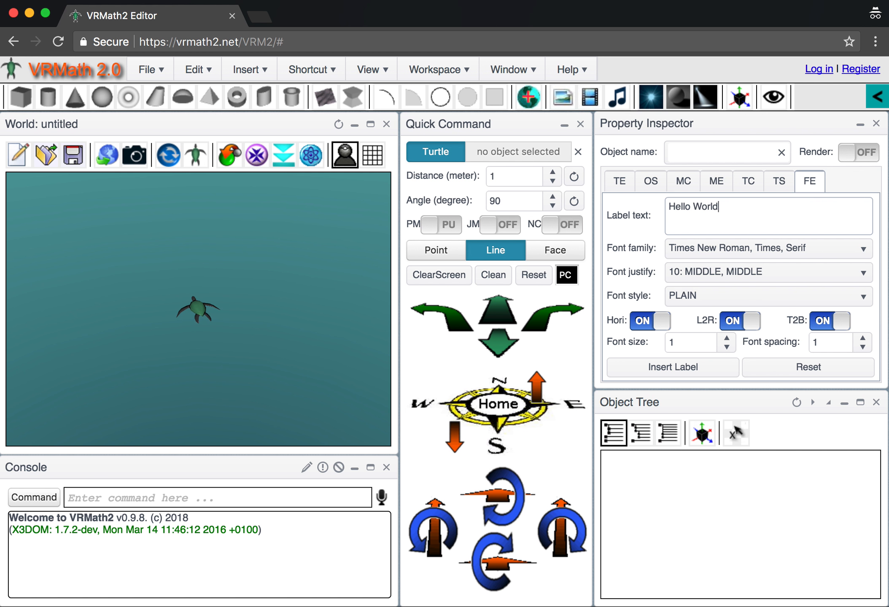
{"action": "left_click", "coordinate": [726, 248]}
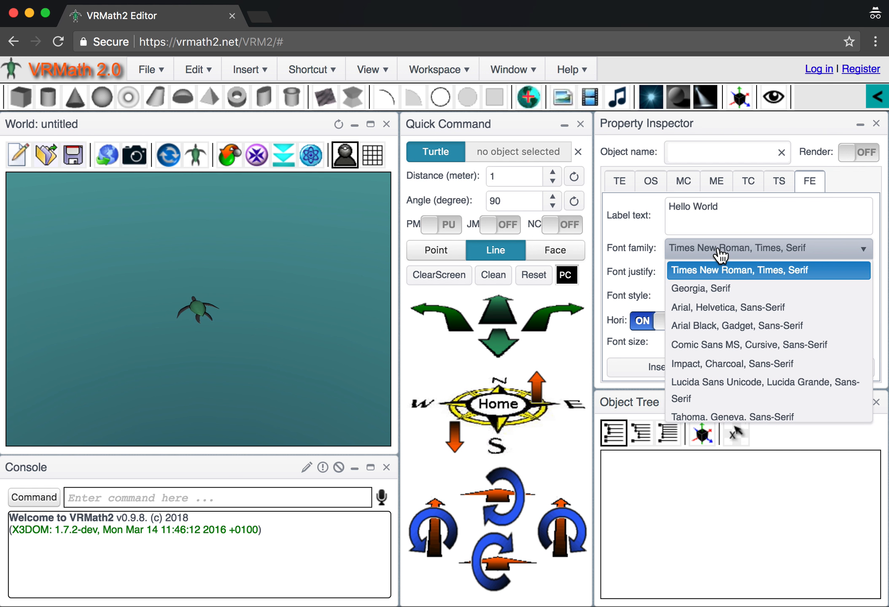
{"action": "left_click", "coordinate": [718, 252]}
{"action": "left_click", "coordinate": [690, 374]}
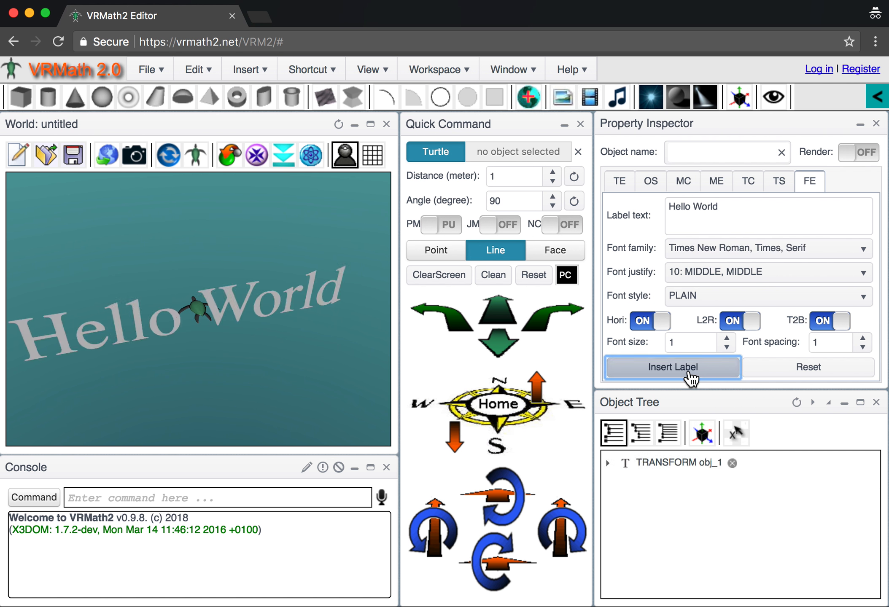
{"action": "left_click_drag", "start_coordinate": [294, 337], "coordinate": [272, 313]}
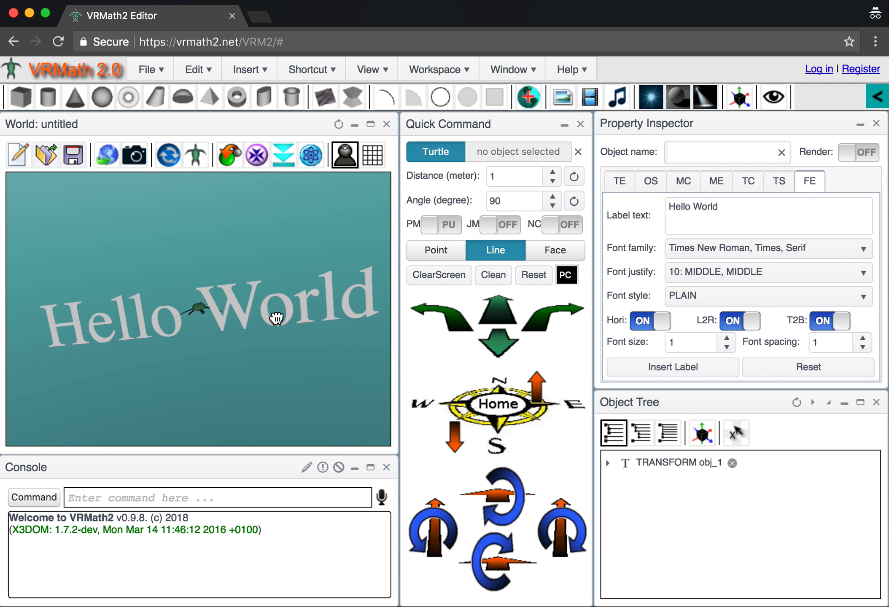
{"action": "key", "text": "r"}
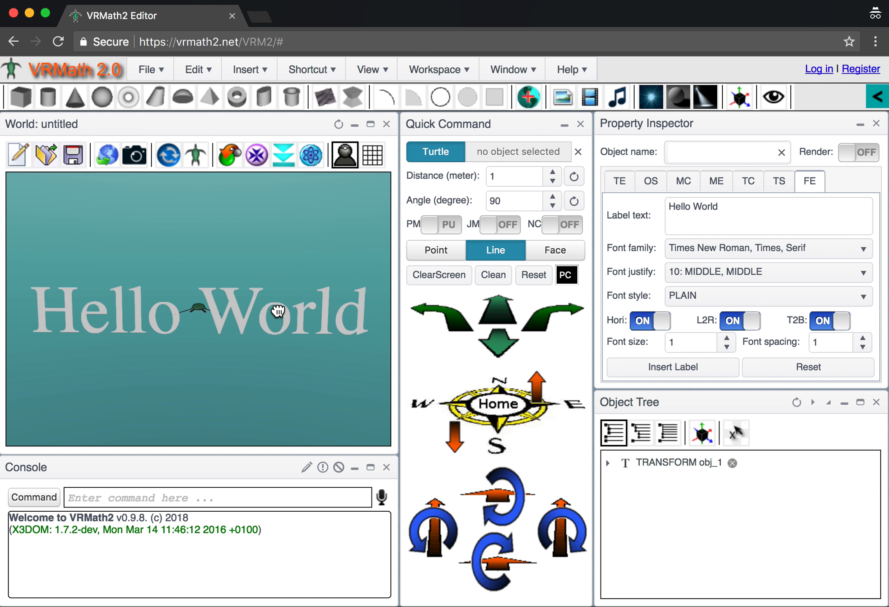
- Apply glass color 2 29 to the Hello World label and try the checkered material texture 3 6 on it
{"action": "left_click", "coordinate": [228, 315]}
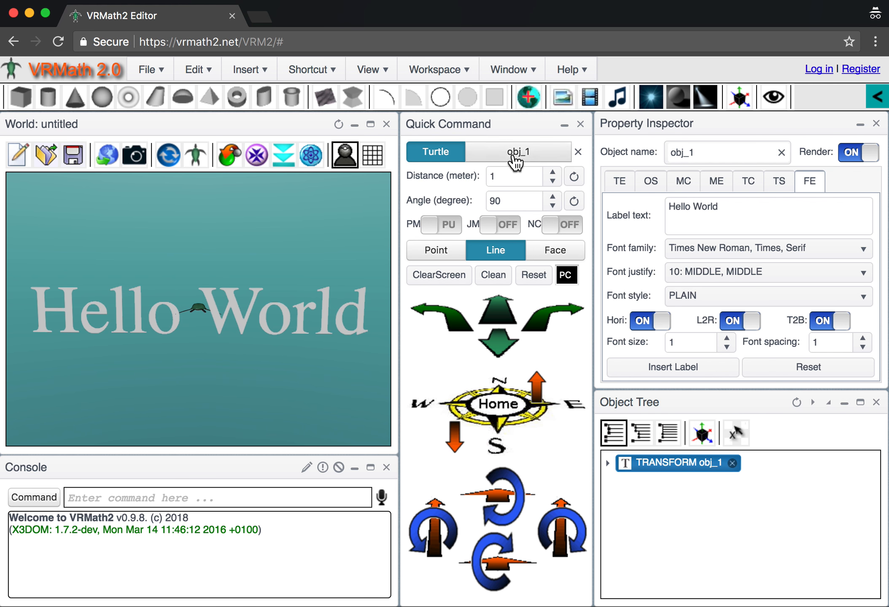
{"action": "left_click", "coordinate": [684, 185]}
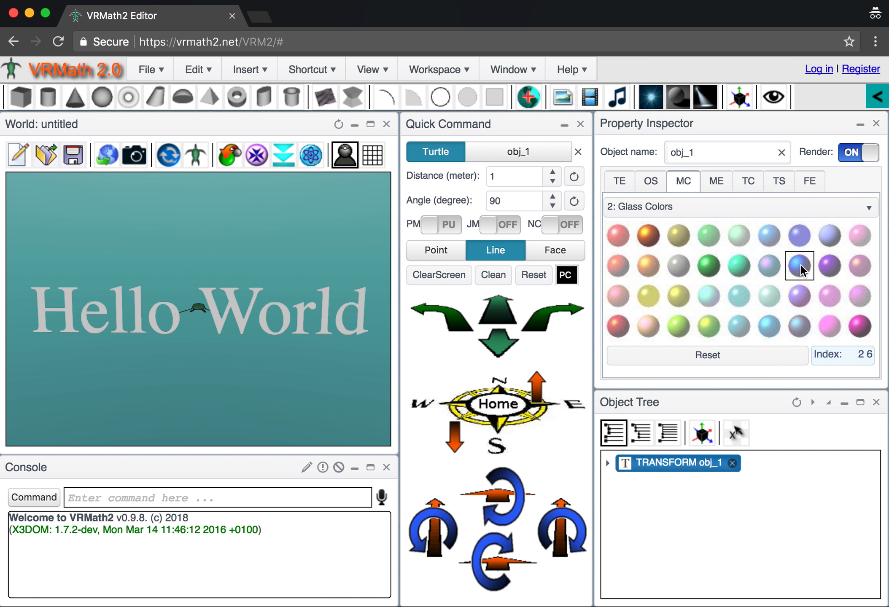
{"action": "left_click", "coordinate": [821, 266]}
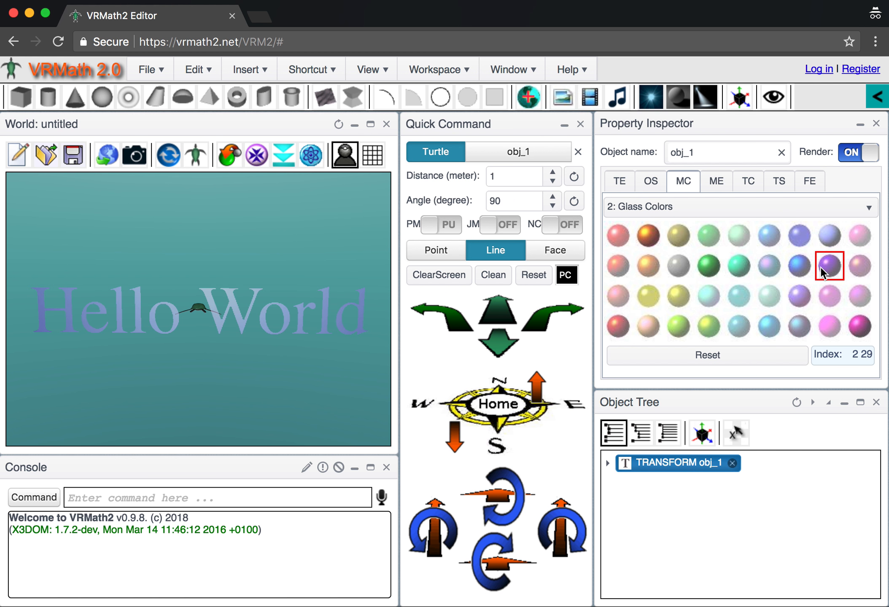
{"action": "mouse_move", "coordinate": [276, 304]}
{"action": "left_mouse_down"}
{"action": "mouse_move", "coordinate": [272, 292]}
{"action": "mouse_move", "coordinate": [272, 301]}
{"action": "left_mouse_up"}
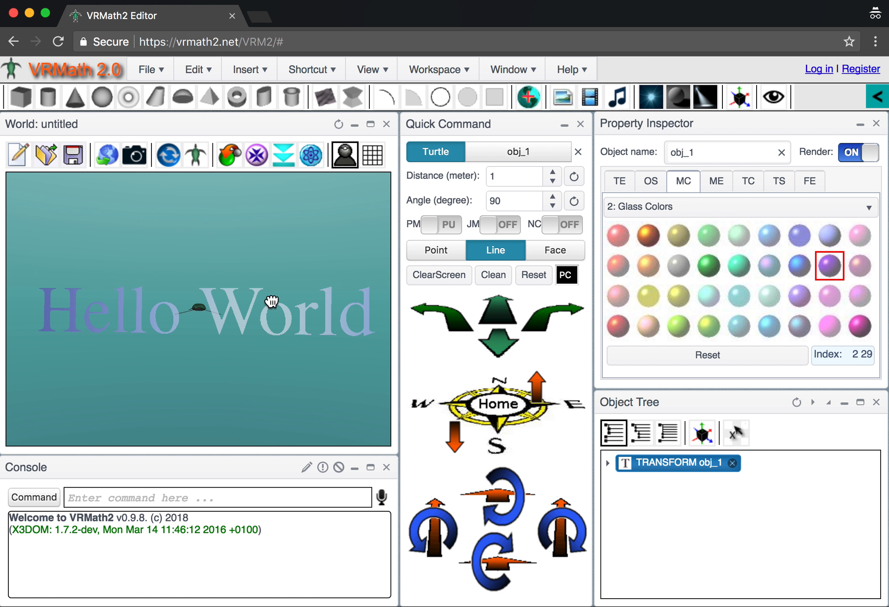
{"action": "left_click", "coordinate": [748, 182]}
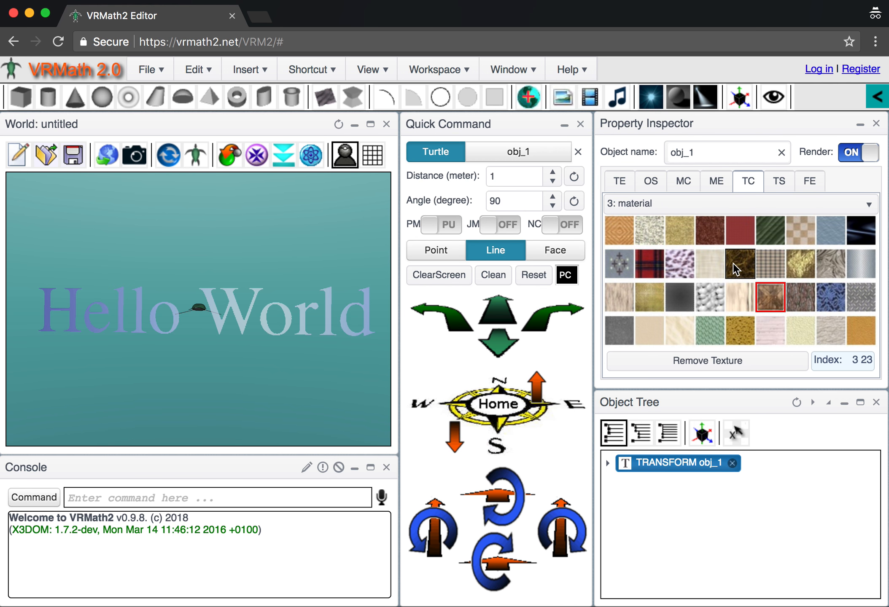
{"action": "left_click", "coordinate": [799, 231]}
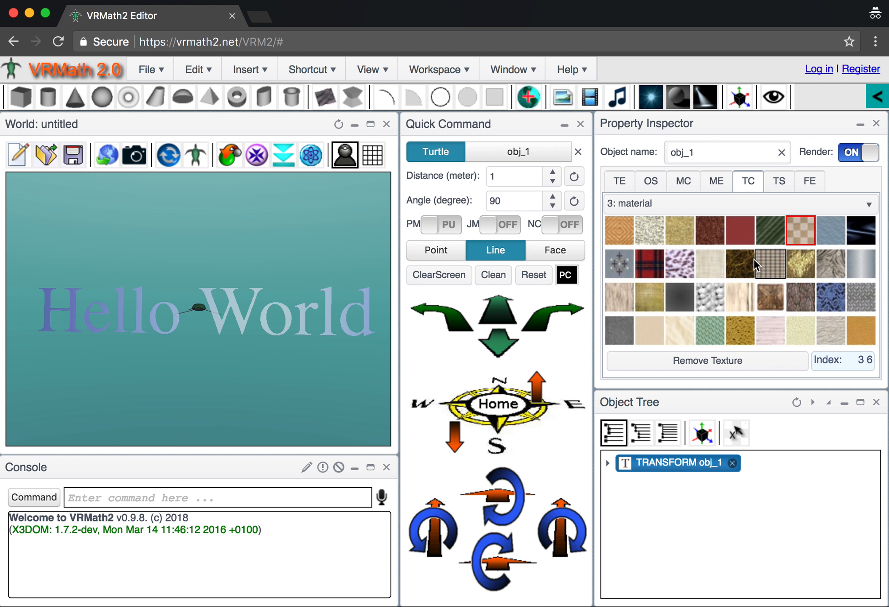
- Increase the Hello World label's font size in increments and bring it back down to 1
{"action": "left_click", "coordinate": [810, 183]}
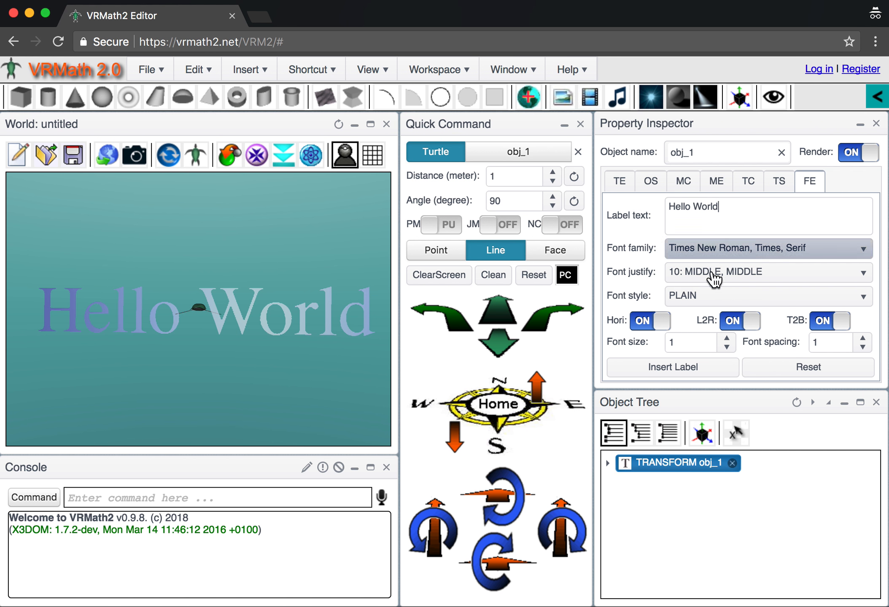
{"action": "left_click", "coordinate": [726, 338]}
{"action": "left_click", "coordinate": [726, 338]}
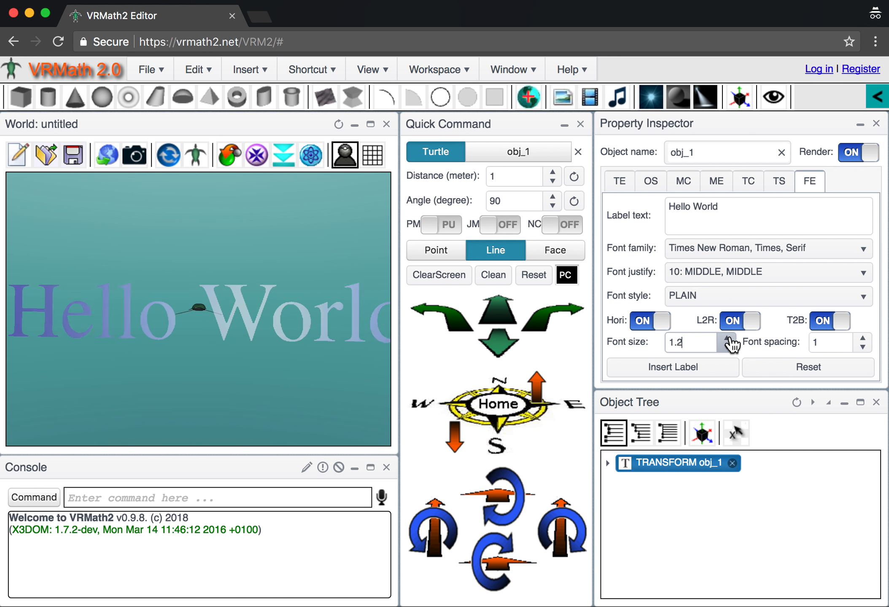
{"action": "left_click", "coordinate": [727, 339]}
{"action": "left_click", "coordinate": [727, 347]}
{"action": "left_click", "coordinate": [726, 347]}
{"action": "left_click", "coordinate": [727, 347]}
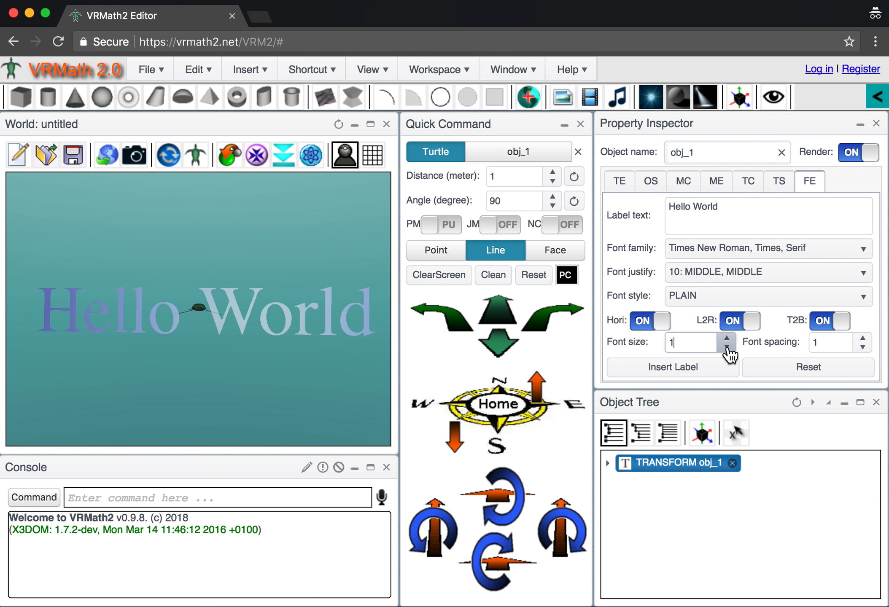
{"action": "left_click_drag", "start_coordinate": [291, 368], "coordinate": [301, 367]}
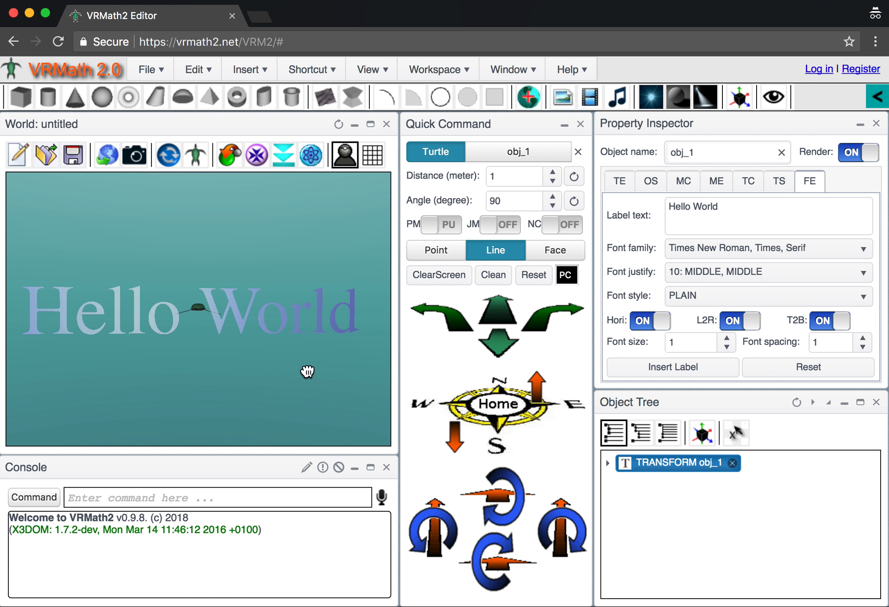
- Break the label text into two lines, "Hello" and "World", and set its font family to Georgia, Serif
{"action": "left_click", "coordinate": [695, 207]}
{"action": "key", "text": "Return"}
{"action": "left_click_drag", "start_coordinate": [219, 307], "coordinate": [194, 312]}
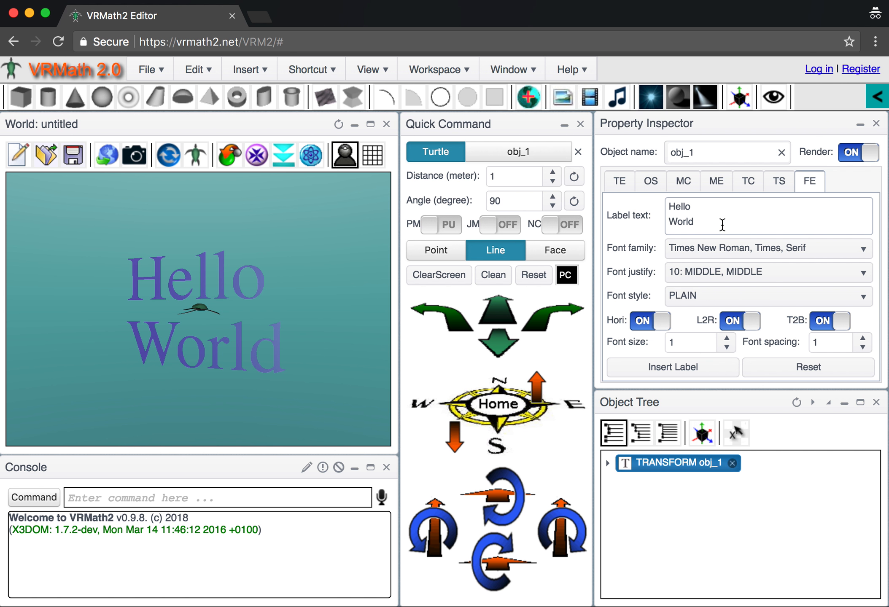
{"action": "left_click", "coordinate": [736, 253]}
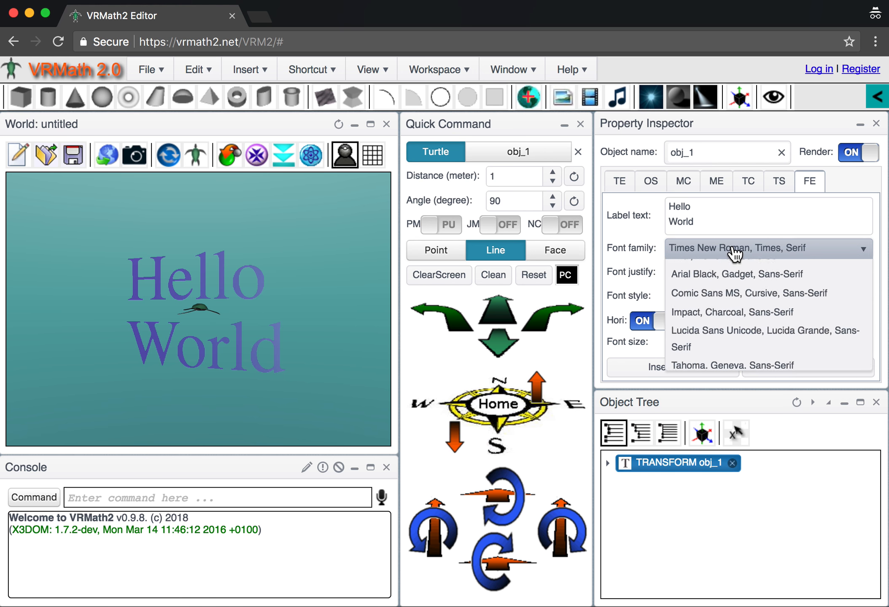
{"action": "left_click", "coordinate": [699, 287]}
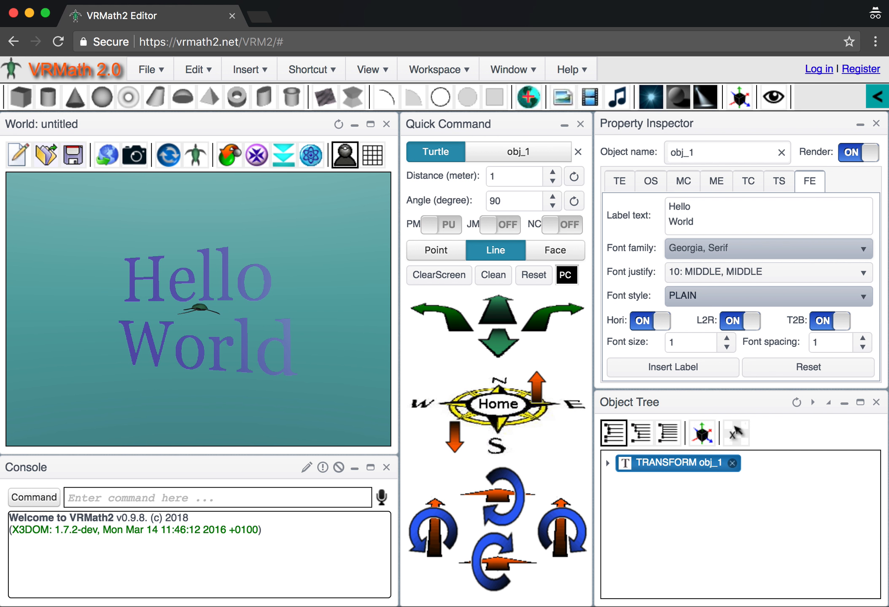
- Set the label's font justification to 7: BEGIN, END, and change it to 5: BEGIN, BEGIN
{"action": "left_click", "coordinate": [733, 279]}
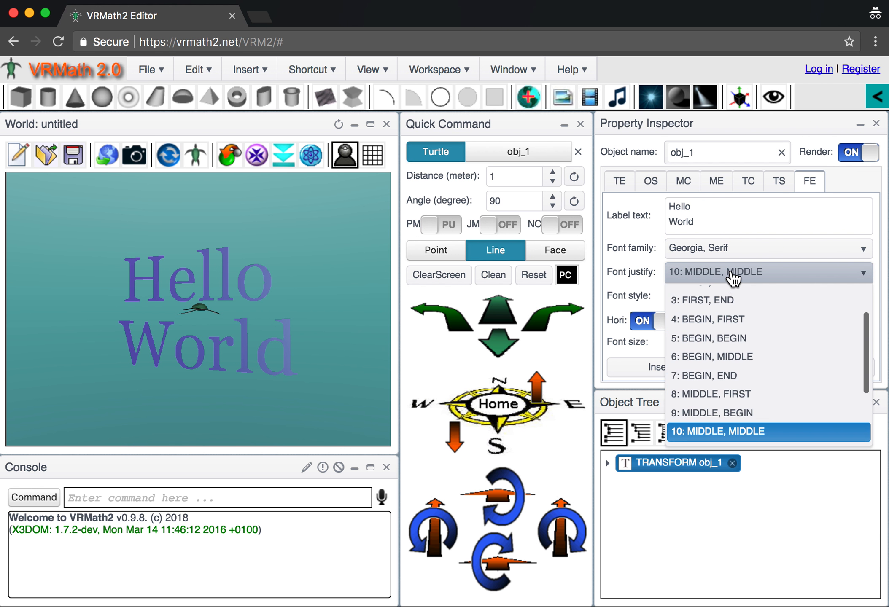
{"action": "left_click", "coordinate": [719, 376]}
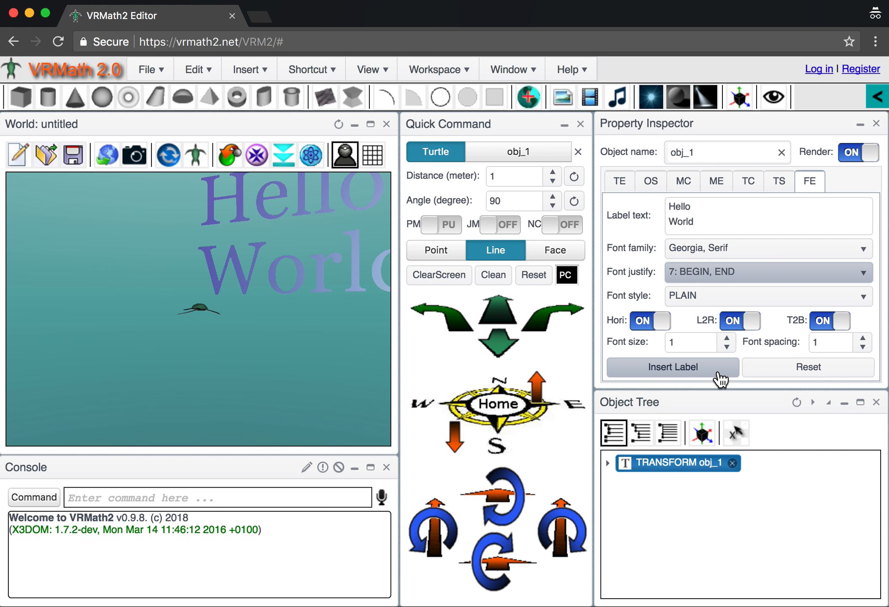
{"action": "left_click", "coordinate": [740, 273]}
{"action": "left_click", "coordinate": [723, 338]}
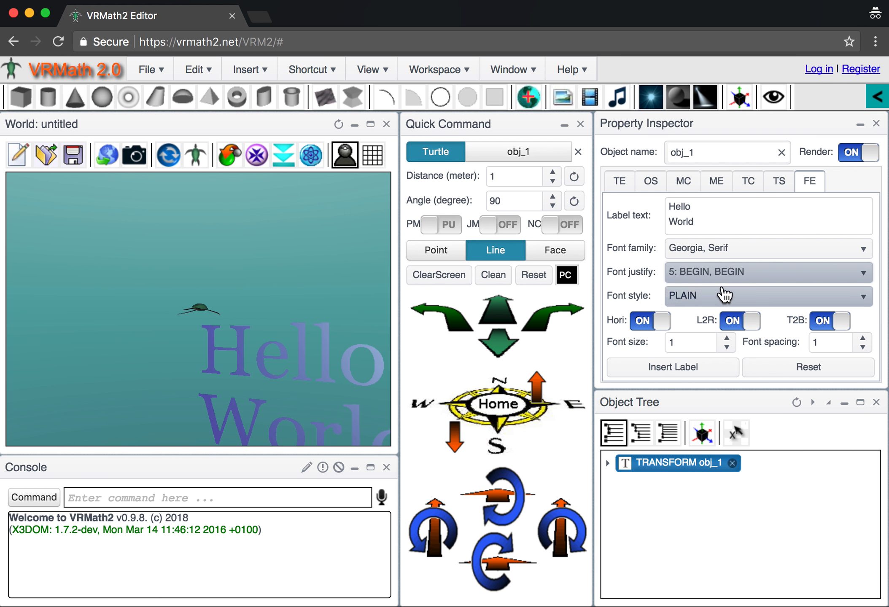
- Set the two-line label's font justification to 10: MIDDLE, MIDDLE
{"action": "left_click", "coordinate": [726, 274]}
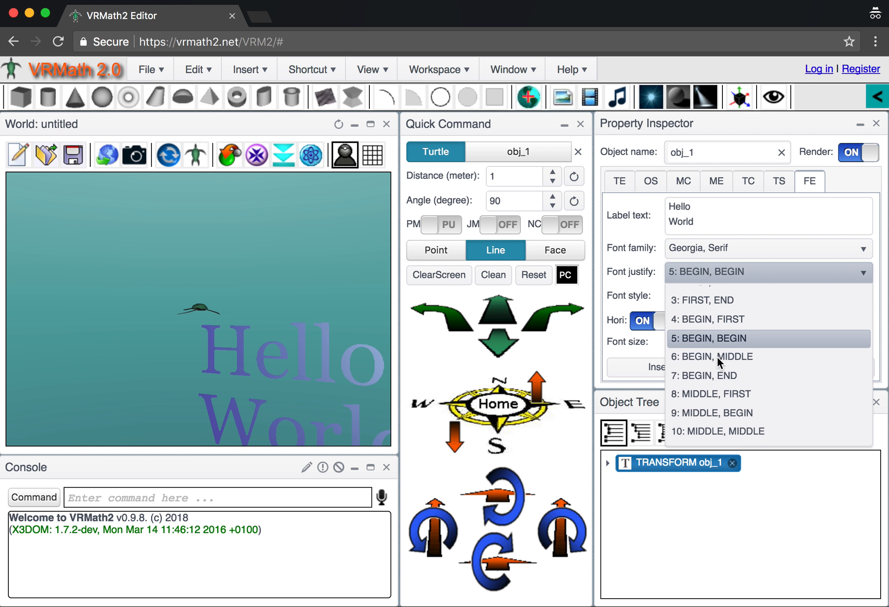
{"action": "scroll", "coordinate": [744, 413], "scroll_direction": "down", "scroll_amount": 1}
{"action": "left_click", "coordinate": [741, 408]}
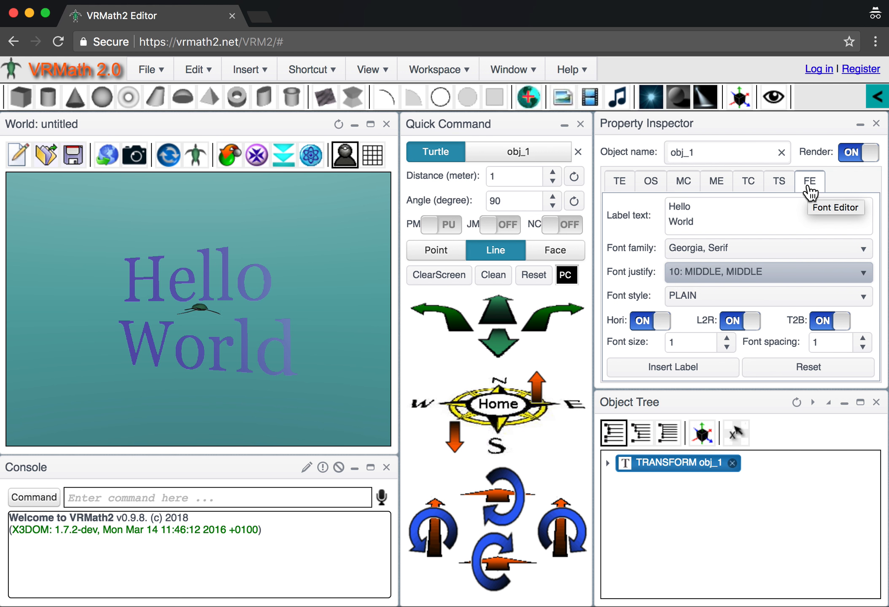
- Reset the label's font settings to their defaults and delete the label object obj_1
{"action": "left_click", "coordinate": [725, 217]}
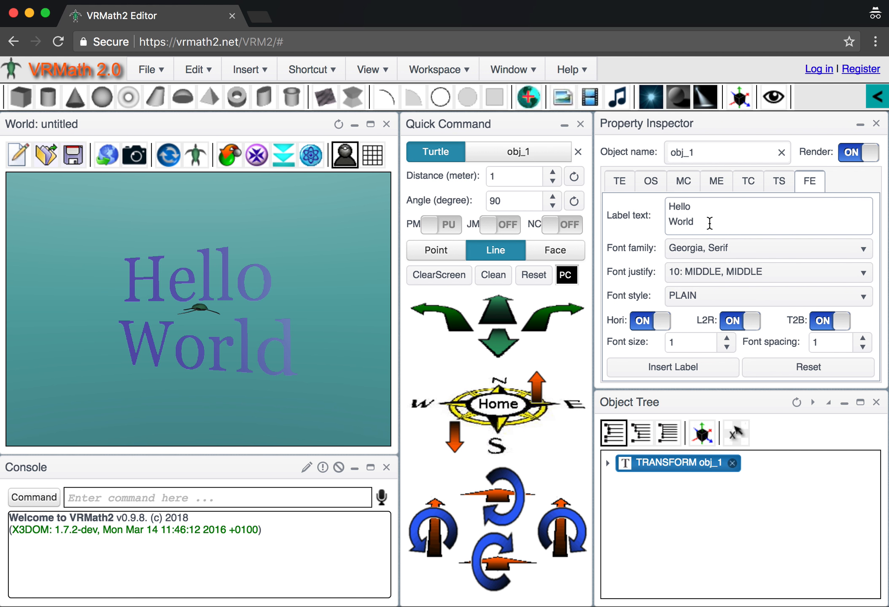
{"action": "left_click", "coordinate": [788, 367]}
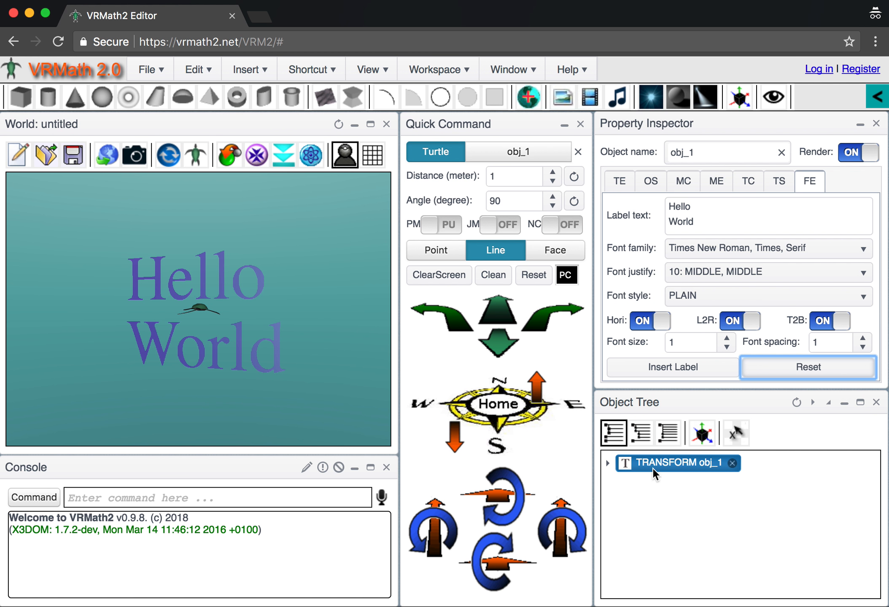
{"action": "left_click", "coordinate": [732, 463]}
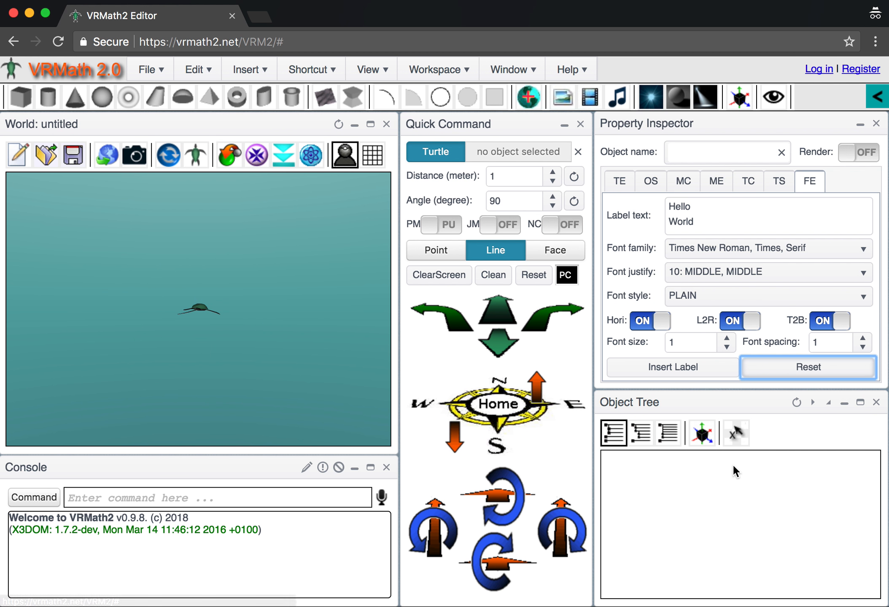
- Create a label with the console command label [ Hello World ], and delete it from the object tree
{"action": "left_click", "coordinate": [246, 495]}
{"action": "type", "text": "1"}
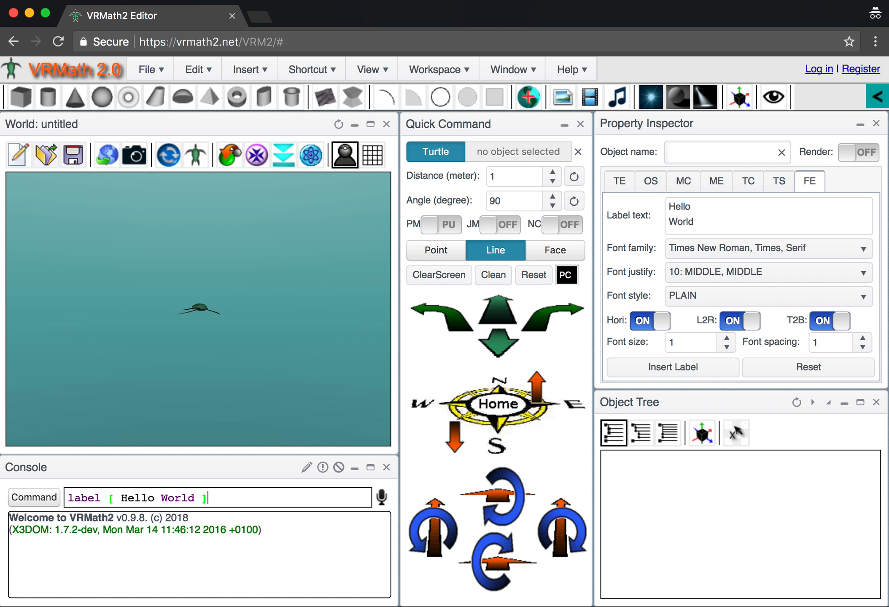
{"action": "key", "text": "Return"}
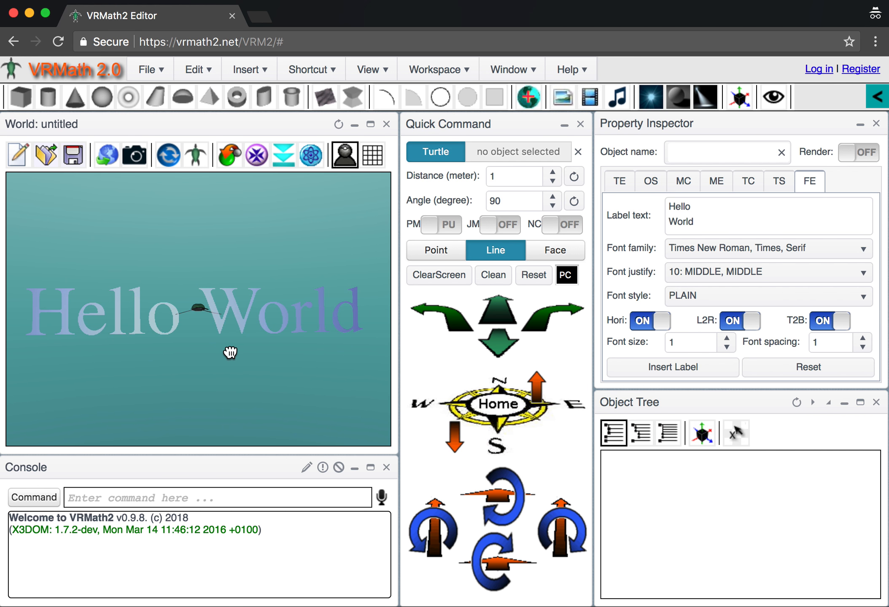
{"action": "left_click", "coordinate": [248, 314]}
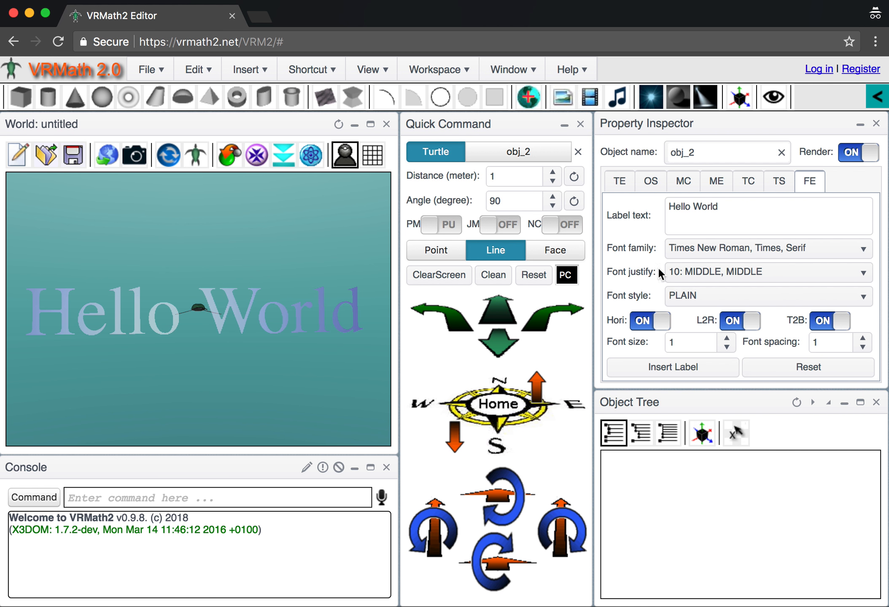
{"action": "left_click", "coordinate": [612, 438]}
{"action": "left_click", "coordinate": [735, 469]}
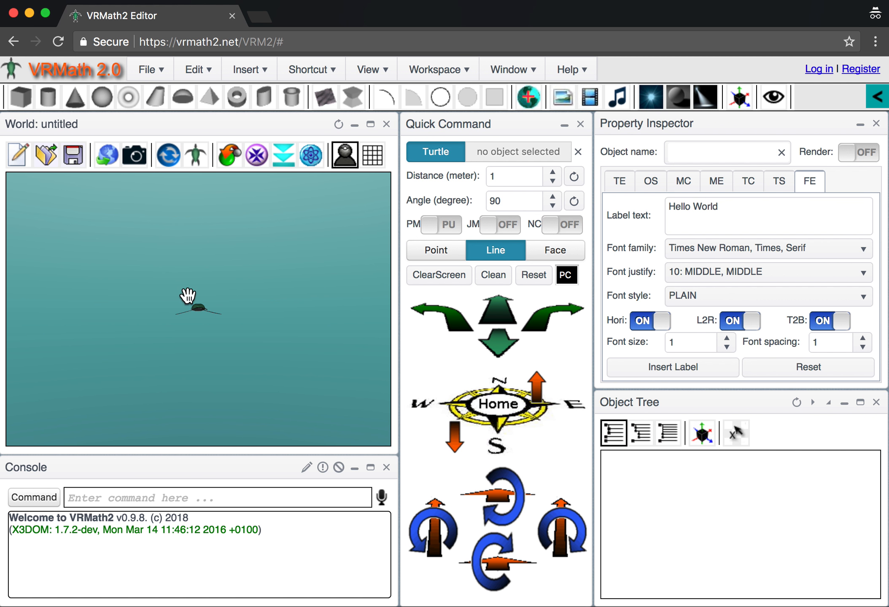
- Insert a cylinder at the turtle's position and show its shape properties
{"action": "left_click_drag", "start_coordinate": [190, 297], "coordinate": [191, 326]}
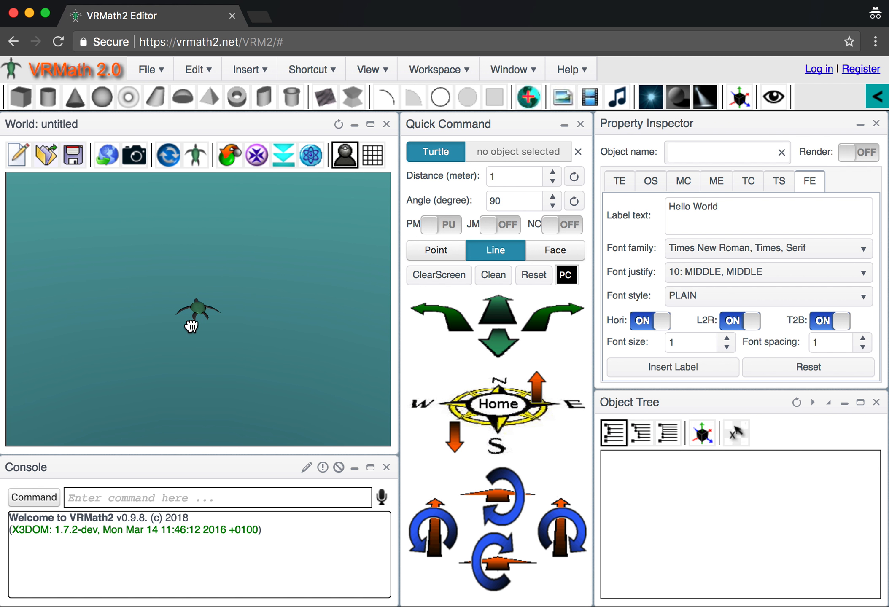
{"action": "left_click", "coordinate": [49, 100]}
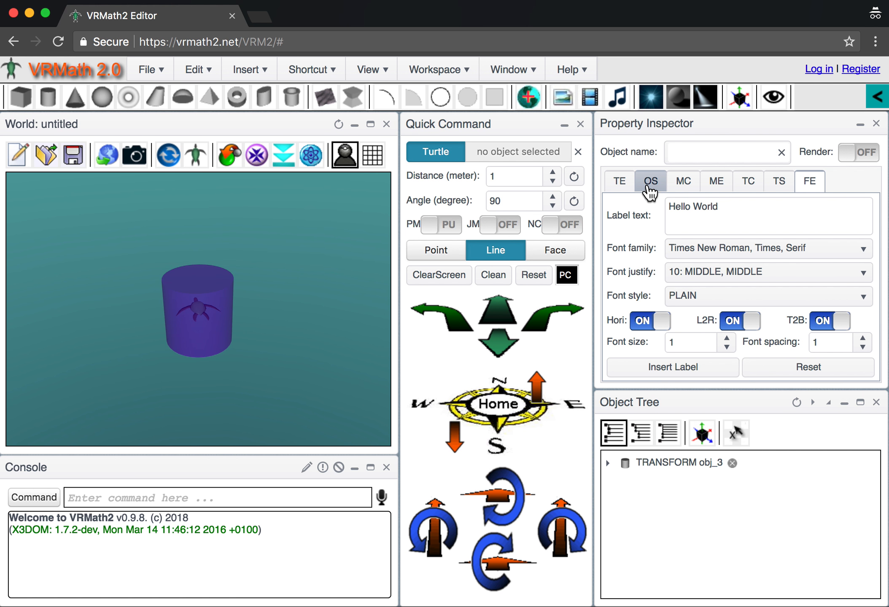
{"action": "left_click", "coordinate": [650, 191]}
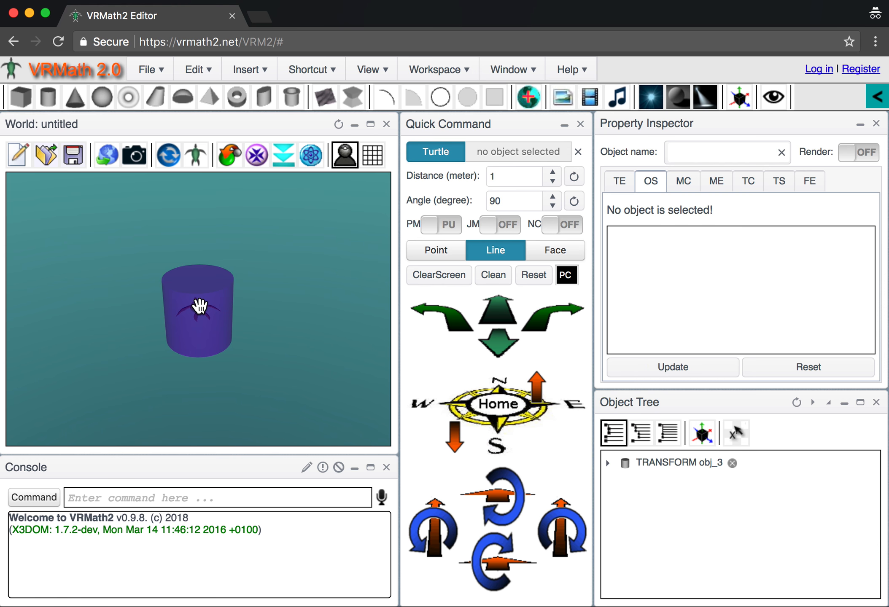
{"action": "left_click", "coordinate": [198, 301]}
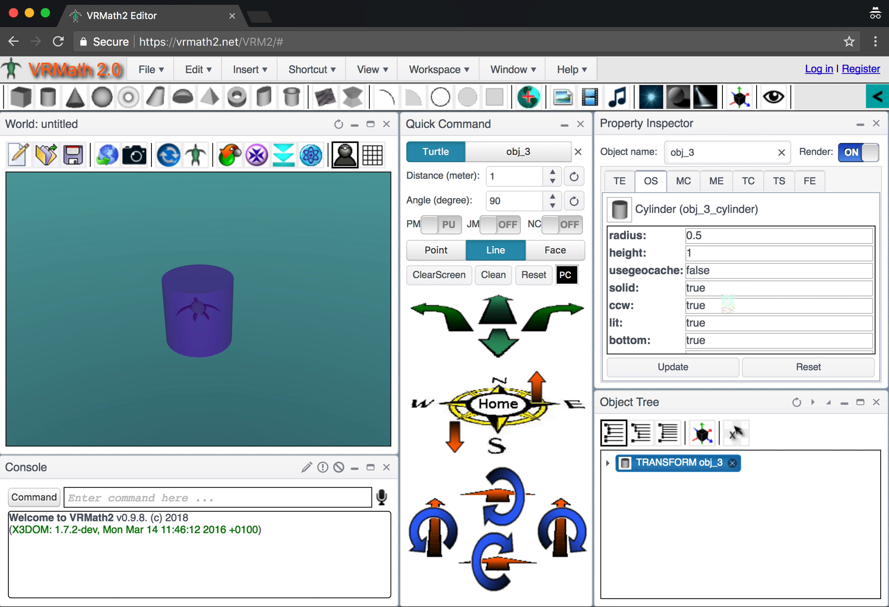
{"action": "left_click_drag", "start_coordinate": [198, 321], "coordinate": [197, 311]}
{"action": "scroll", "coordinate": [197, 310], "scroll_direction": "down", "scroll_amount": 2}
{"action": "scroll", "coordinate": [196, 310], "scroll_direction": "down", "scroll_amount": 5}
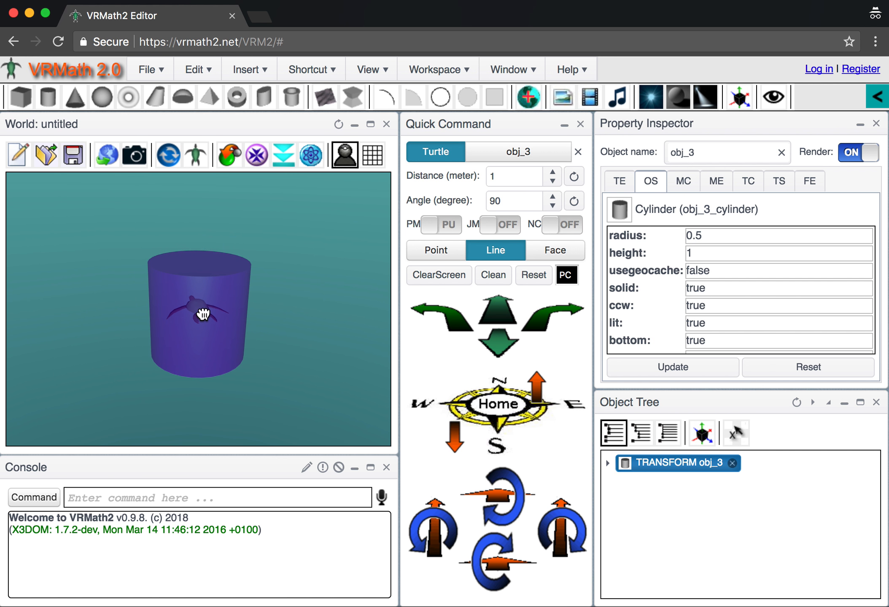
- Set the cylinder's radius to 0.6 and update the shape
{"action": "left_click", "coordinate": [723, 237]}
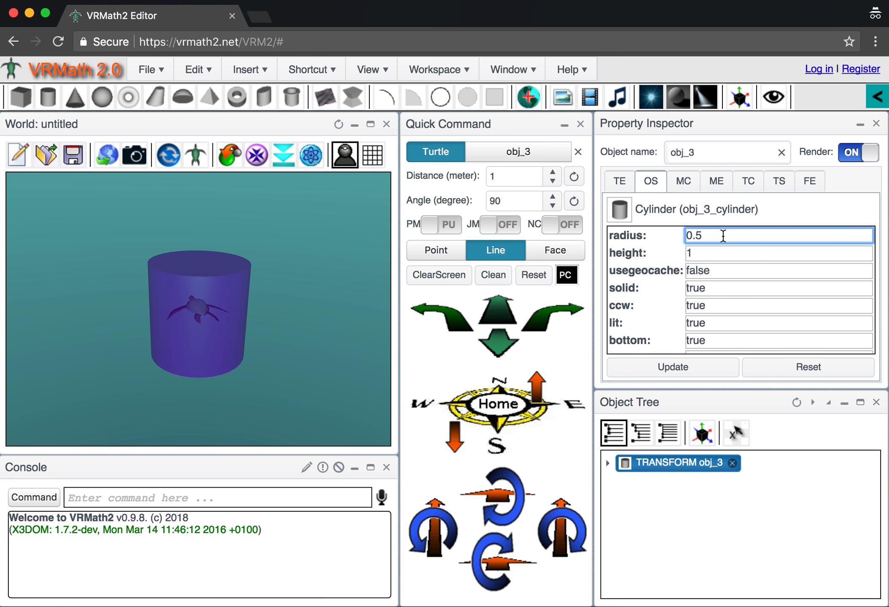
{"action": "left_click", "coordinate": [704, 367]}
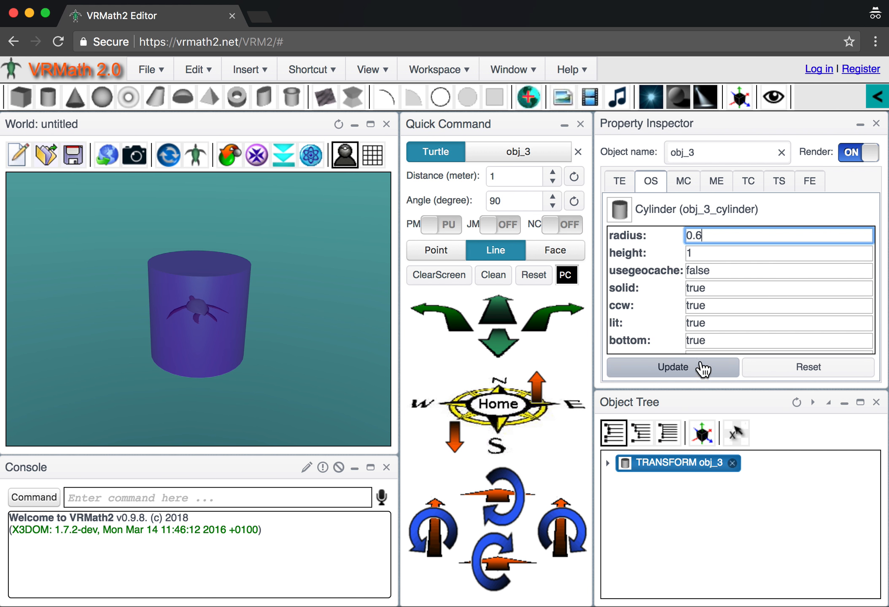
{"action": "left_click", "coordinate": [750, 254]}
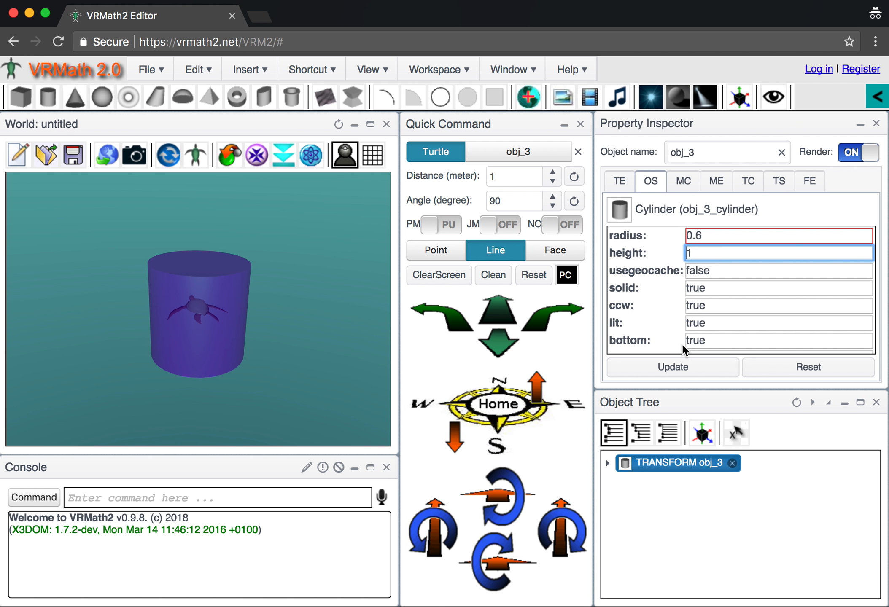
{"action": "left_click", "coordinate": [683, 369]}
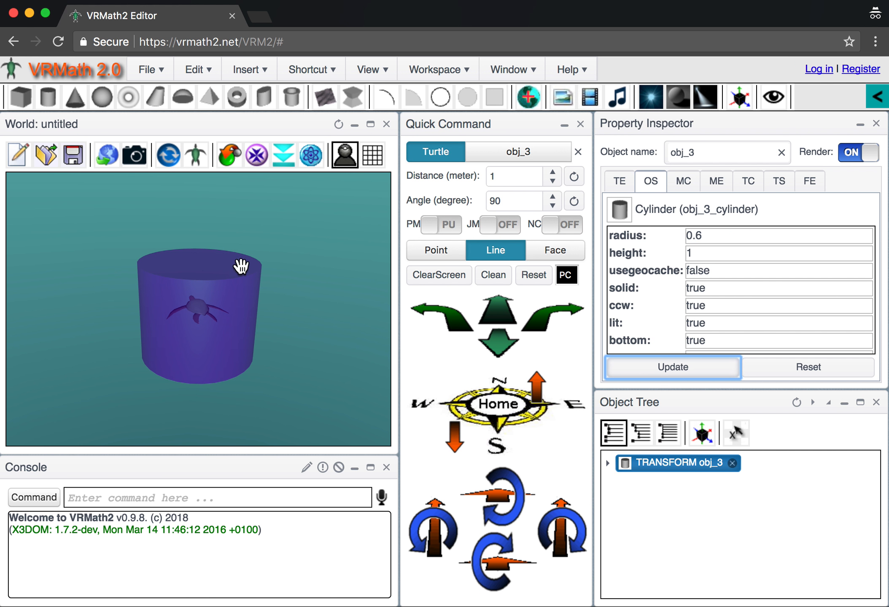
- Set the cylinder's height to 1.2 and update the shape
{"action": "left_click", "coordinate": [709, 234]}
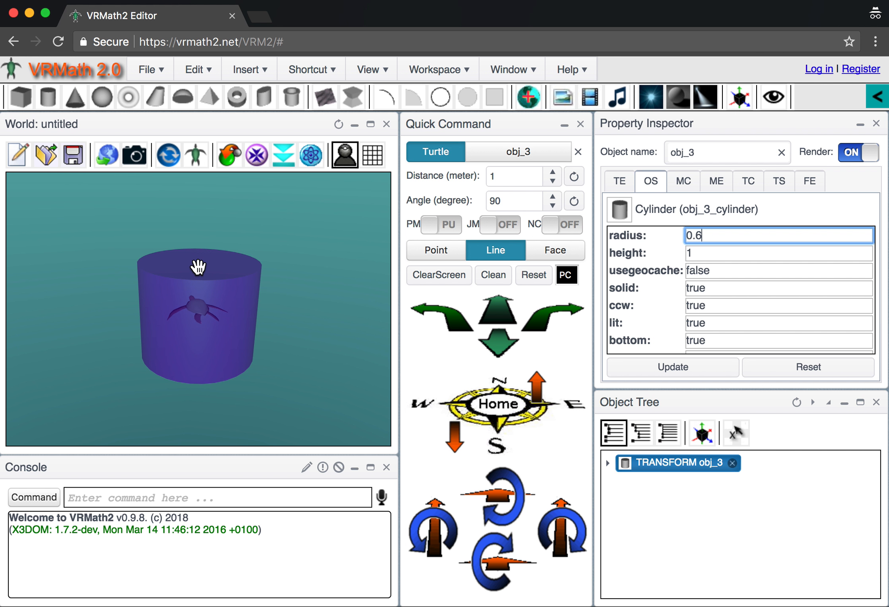
{"action": "left_click", "coordinate": [714, 249]}
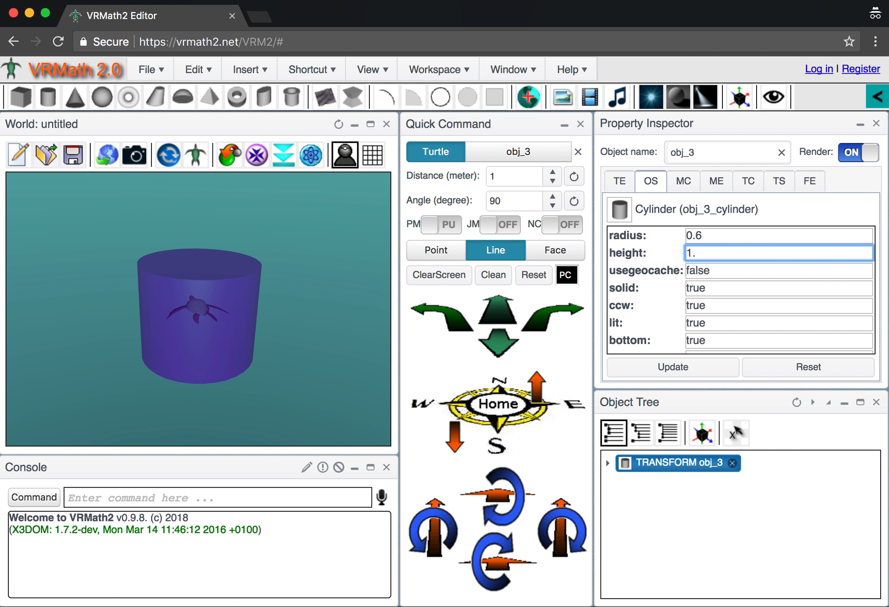
{"action": "left_click", "coordinate": [677, 367]}
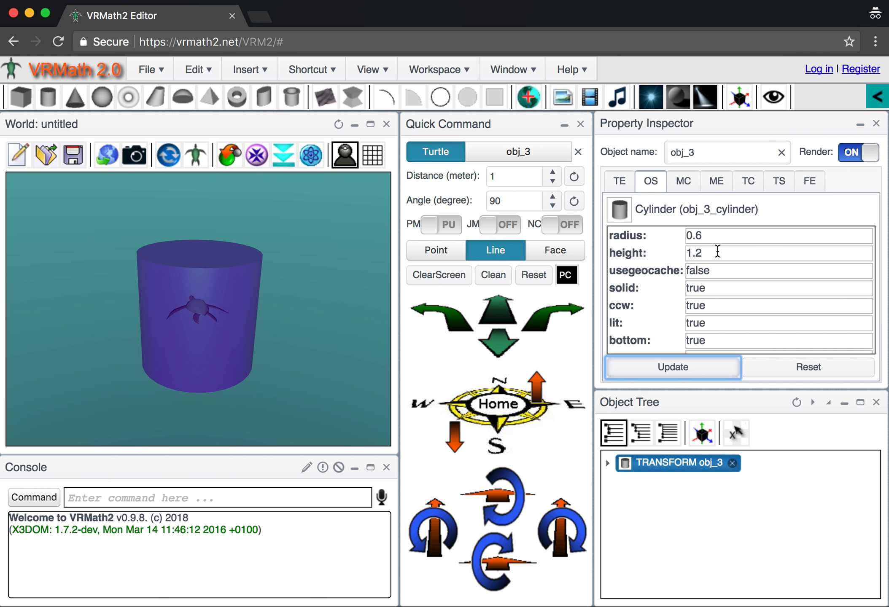
- Remove the cylinder's top cap by setting its top property to false, and view the cylinder from above
{"action": "left_click", "coordinate": [716, 286]}
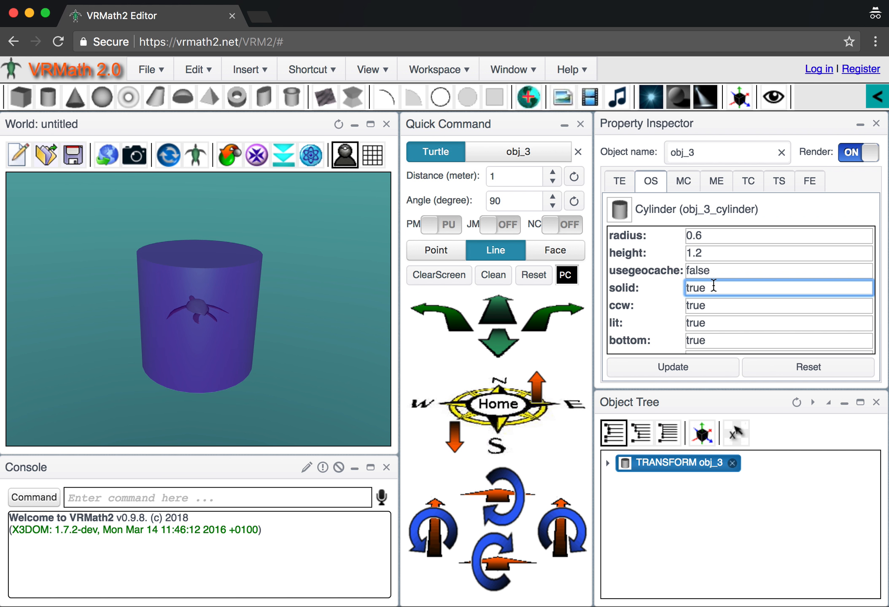
{"action": "left_click", "coordinate": [292, 289]}
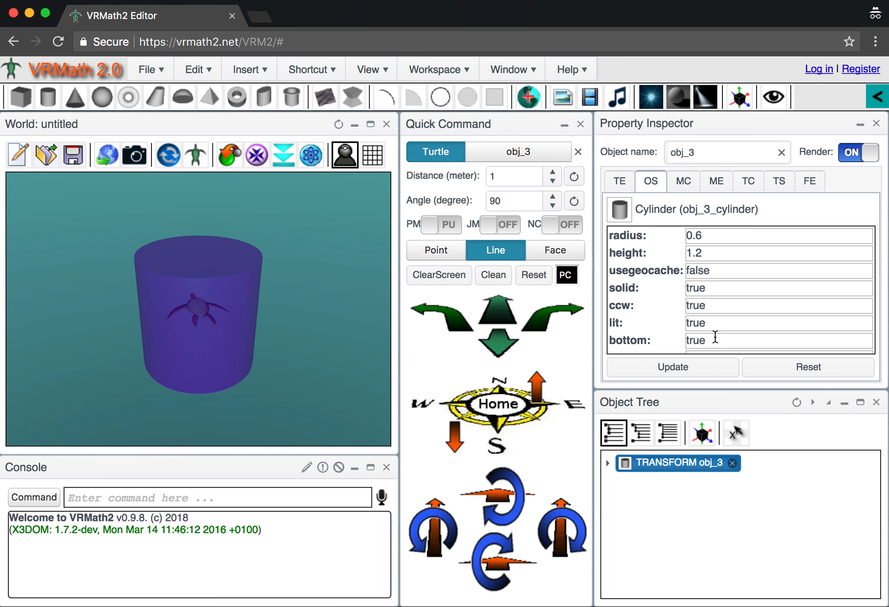
{"action": "scroll", "coordinate": [717, 335], "scroll_direction": "down", "scroll_amount": 2}
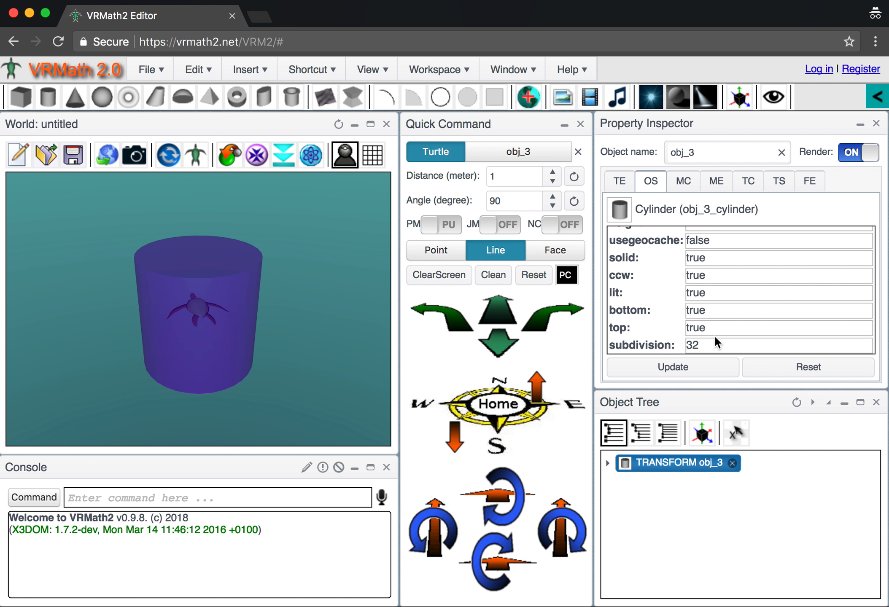
{"action": "scroll", "coordinate": [714, 335], "scroll_direction": "up", "scroll_amount": 1}
{"action": "left_click", "coordinate": [712, 320]}
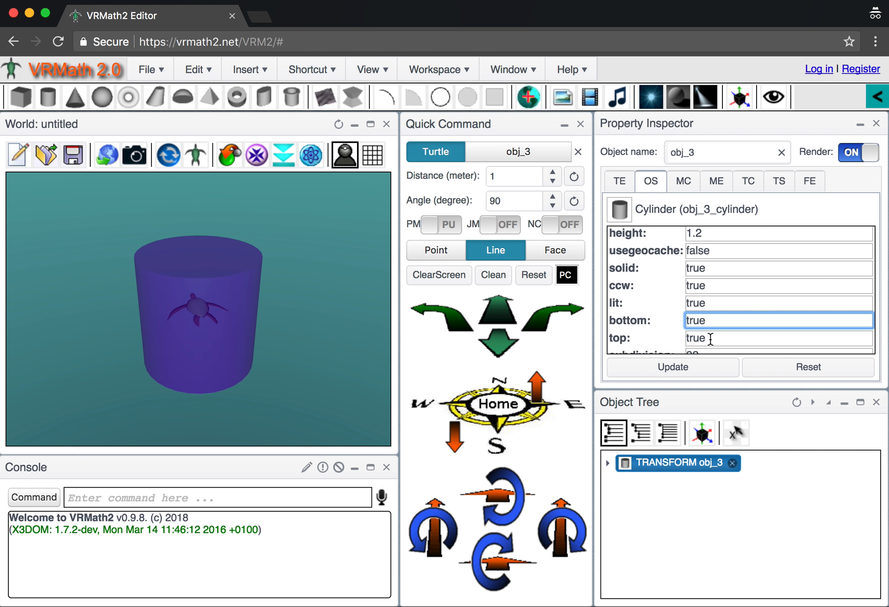
{"action": "left_click", "coordinate": [709, 338]}
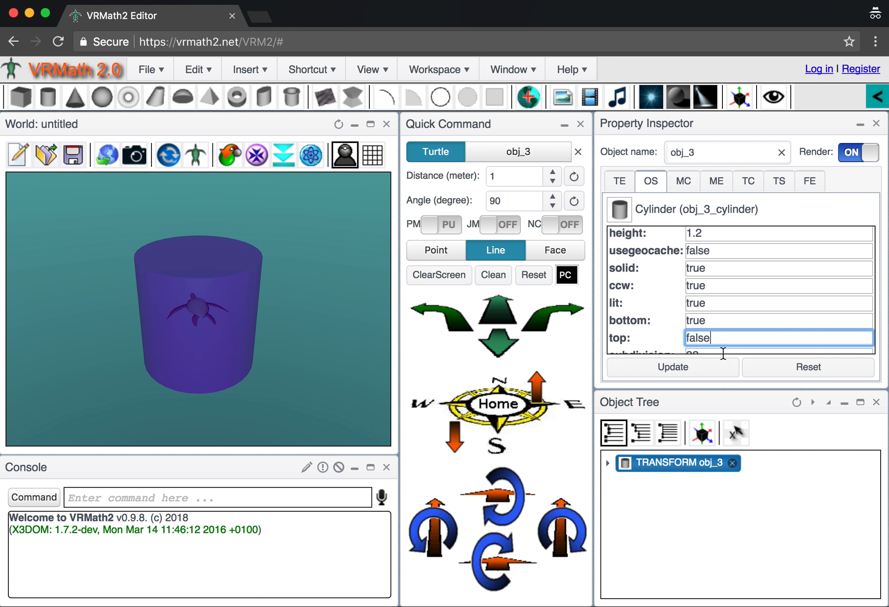
{"action": "left_click", "coordinate": [677, 373]}
{"action": "left_click_drag", "start_coordinate": [341, 298], "coordinate": [333, 334]}
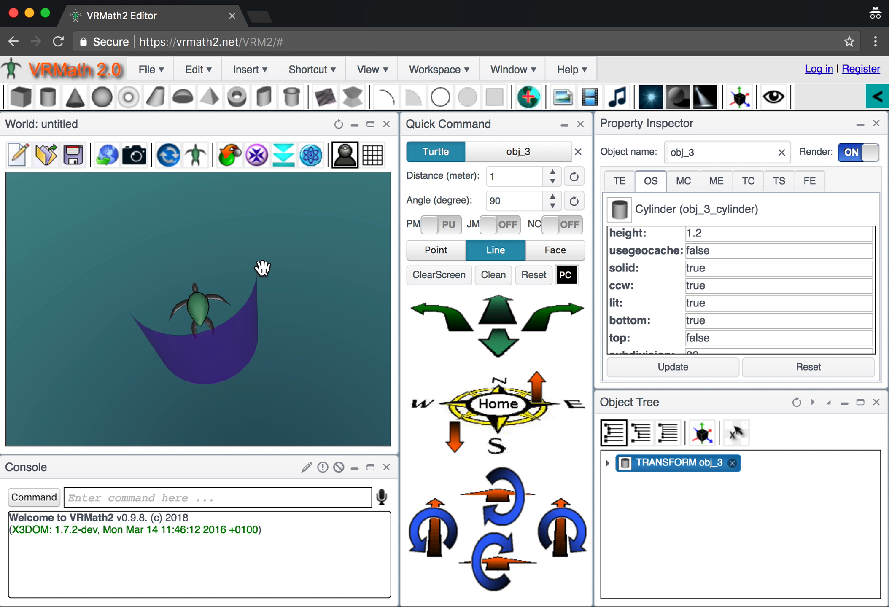
- Set the cylinder's solid property to false, update the shape and inspect its inner faces from several angles
{"action": "left_click", "coordinate": [727, 267]}
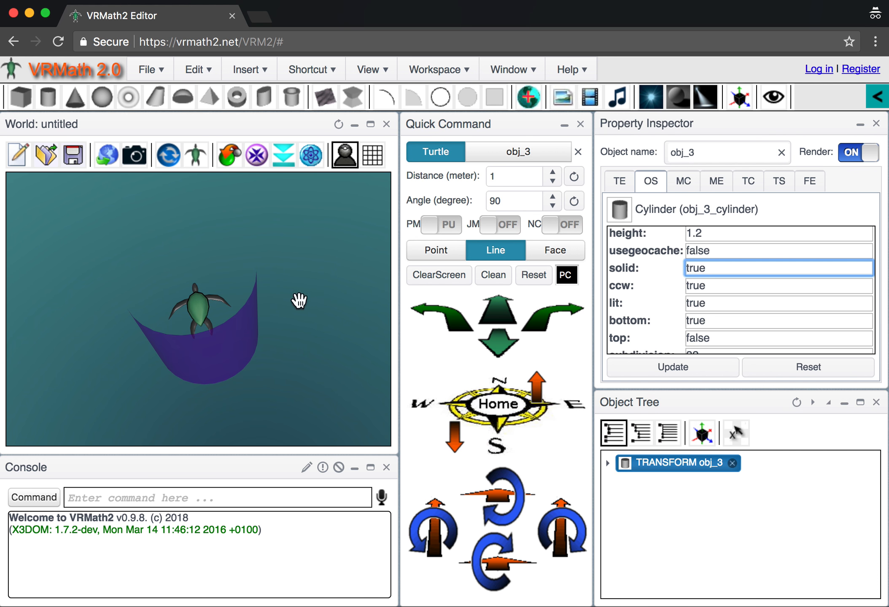
{"action": "key", "text": "BackSpace"}
{"action": "key", "text": "BackSpace"}
{"action": "type", "text": "fal"}
{"action": "left_click", "coordinate": [680, 374]}
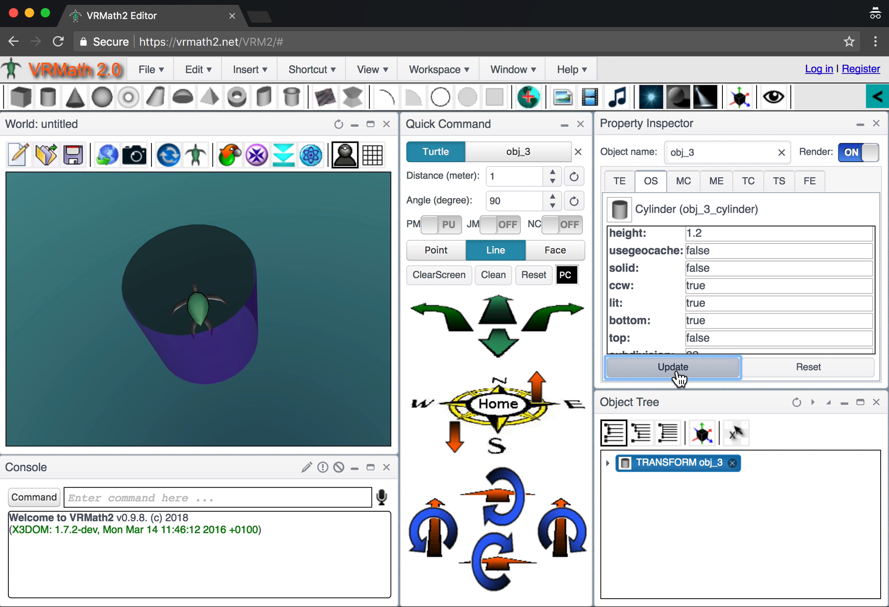
{"action": "left_click_drag", "start_coordinate": [177, 362], "coordinate": [190, 365]}
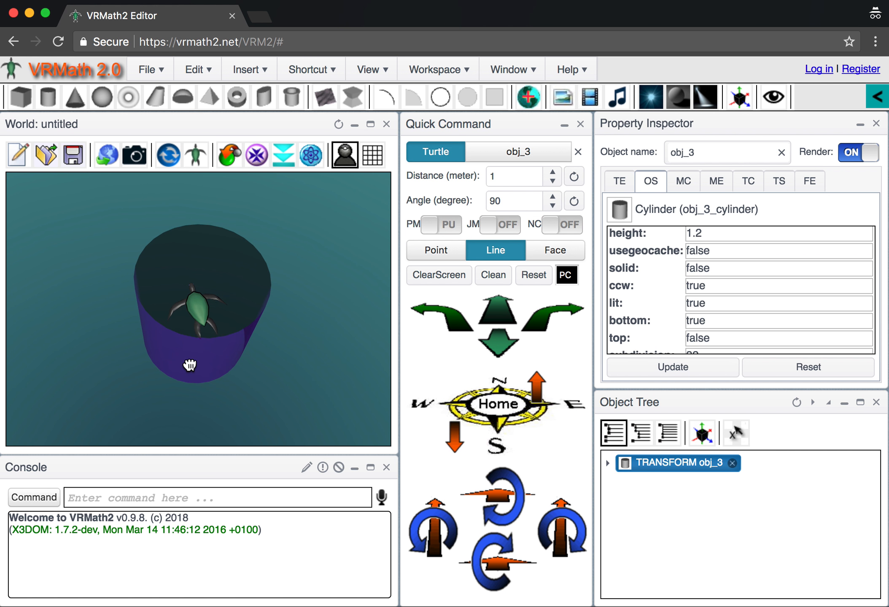
{"action": "mouse_move", "coordinate": [250, 270]}
{"action": "left_mouse_down"}
{"action": "mouse_move", "coordinate": [218, 313]}
{"action": "mouse_move", "coordinate": [262, 321]}
{"action": "mouse_move", "coordinate": [280, 311]}
{"action": "mouse_move", "coordinate": [232, 304]}
{"action": "mouse_move", "coordinate": [270, 304]}
{"action": "mouse_move", "coordinate": [254, 287]}
{"action": "left_mouse_up"}
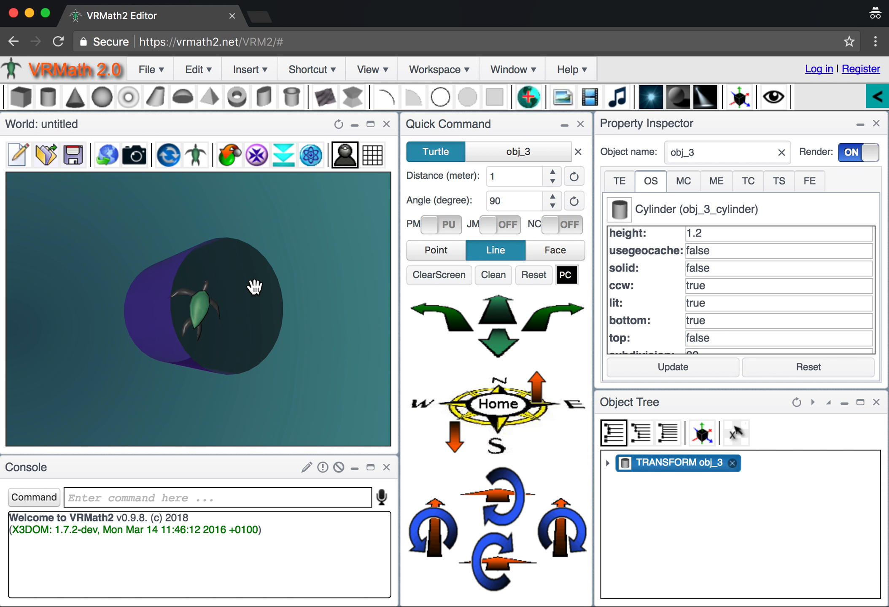
{"action": "left_click_drag", "start_coordinate": [328, 274], "coordinate": [308, 244]}
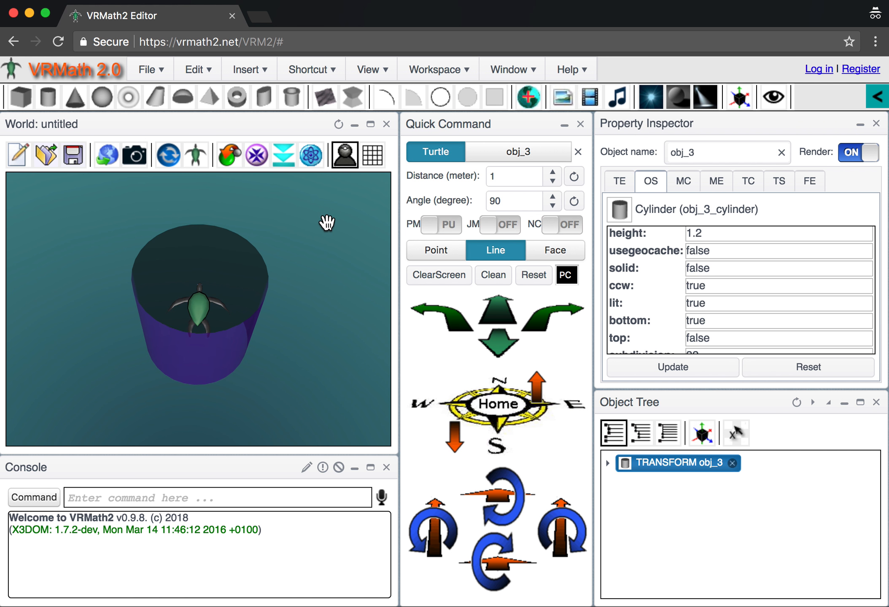
{"action": "left_click_drag", "start_coordinate": [234, 252], "coordinate": [233, 287]}
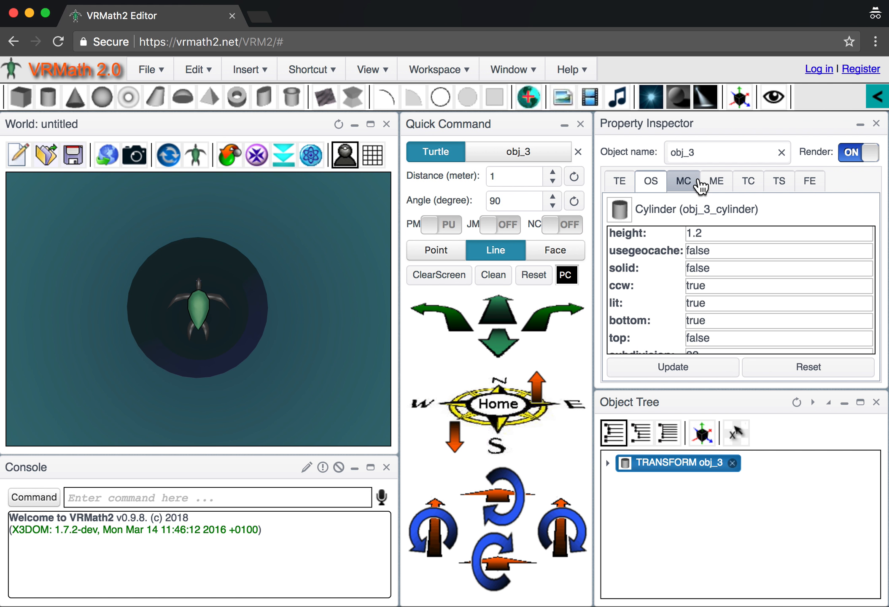
- Remove the cylinder's bottom cap by setting its bottom property to false, and look through the open tube
{"action": "left_click", "coordinate": [719, 321]}
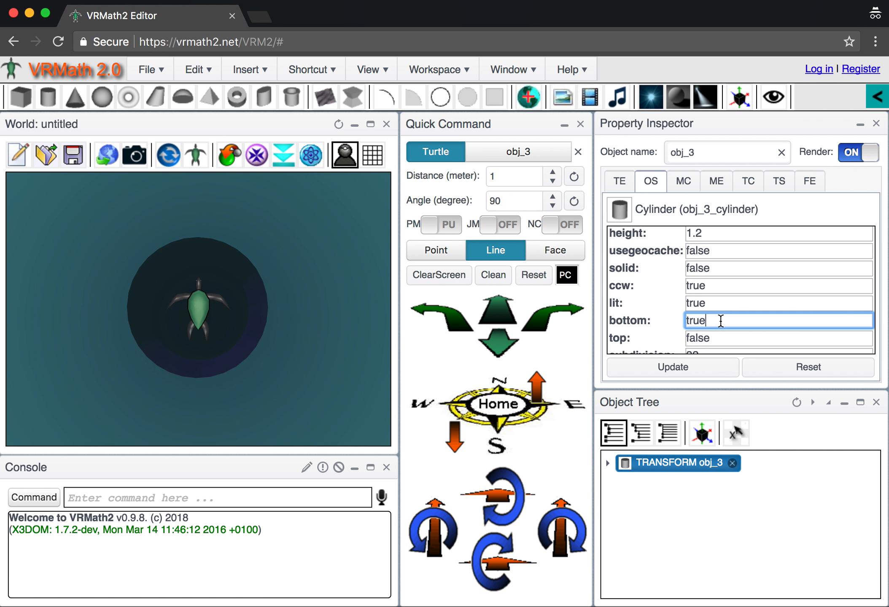
{"action": "key", "text": "BackSpace"}
{"action": "type", "text": "false"}
{"action": "left_click", "coordinate": [687, 372]}
{"action": "left_click_drag", "start_coordinate": [288, 383], "coordinate": [268, 349]}
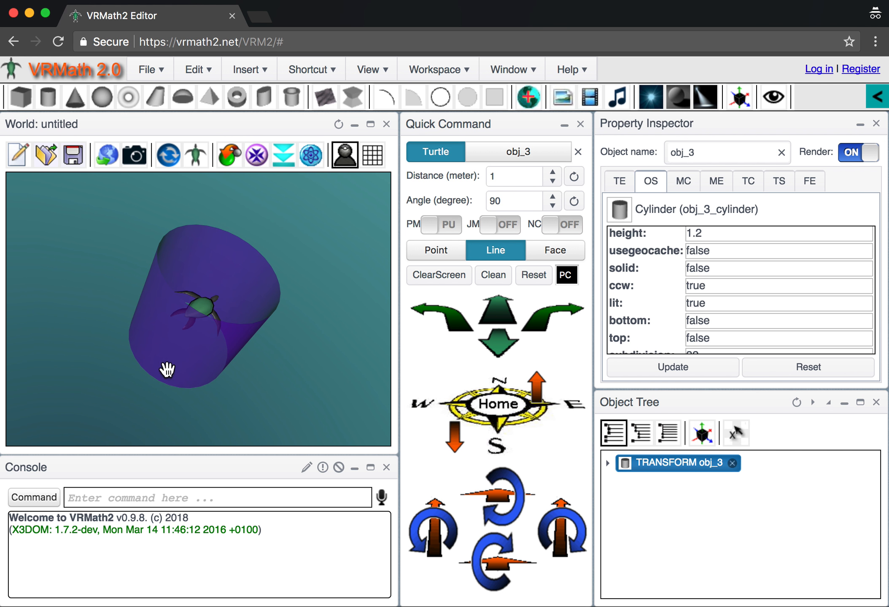
- Set the cylinder's subdivision to 8, update the shape and view the faceted tube from another angle
{"action": "scroll", "coordinate": [779, 319], "scroll_direction": "down", "scroll_amount": 1}
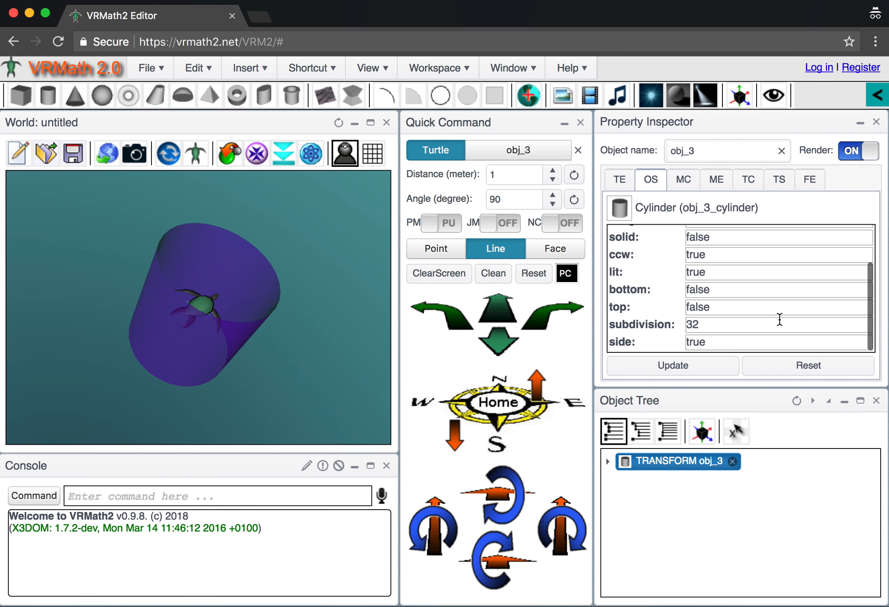
{"action": "left_click", "coordinate": [737, 325]}
{"action": "key", "text": "BackSpace"}
{"action": "key", "text": "BackSpace"}
{"action": "type", "text": "8"}
{"action": "key", "text": "Tab"}
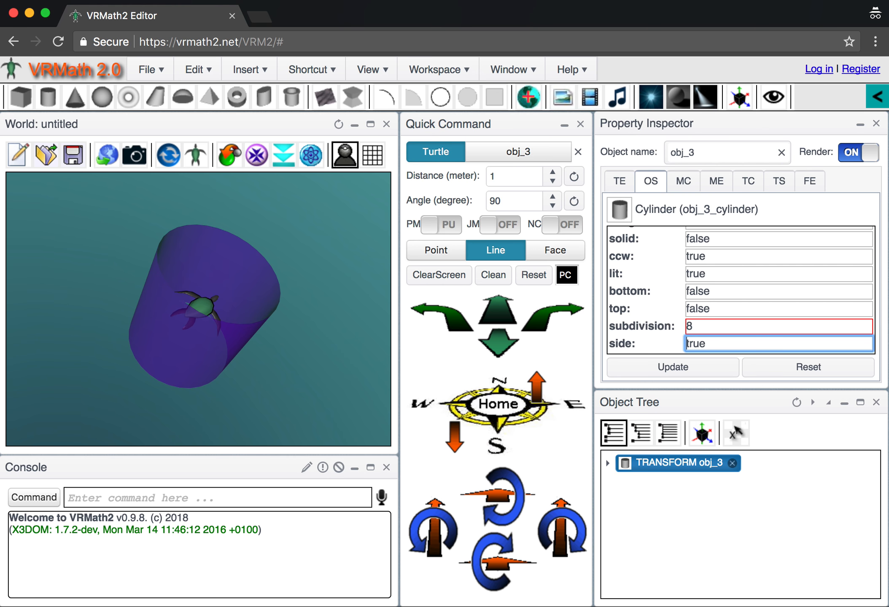
{"action": "left_click", "coordinate": [680, 366]}
{"action": "left_click_drag", "start_coordinate": [318, 313], "coordinate": [270, 333]}
- Restore the cylinder's subdivision to 32, update the shape and look at it from above and the side
{"action": "left_click", "coordinate": [702, 326]}
{"action": "key", "text": "BackSpace"}
{"action": "type", "text": "32"}
{"action": "left_click", "coordinate": [681, 367]}
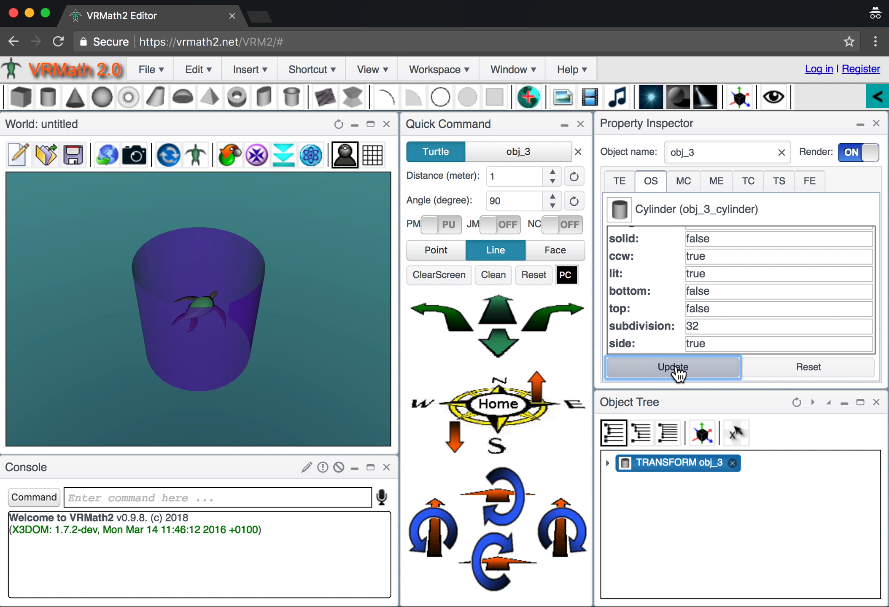
{"action": "left_click_drag", "start_coordinate": [238, 307], "coordinate": [235, 347]}
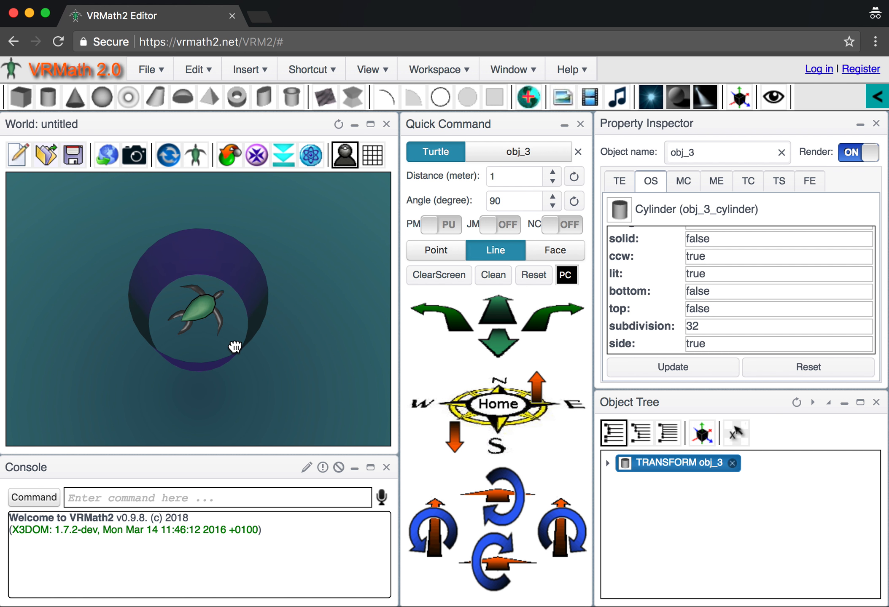
{"action": "left_click_drag", "start_coordinate": [268, 310], "coordinate": [264, 277]}
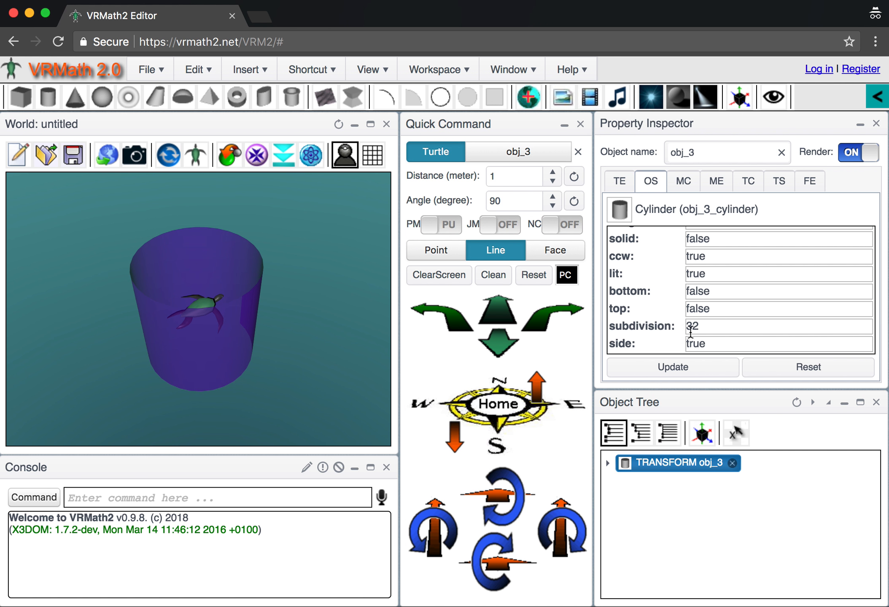
- Open the cylinder's transform settings, replace the turtle with the coordinate axes and view their directions inside the tube
{"action": "left_click", "coordinate": [619, 186]}
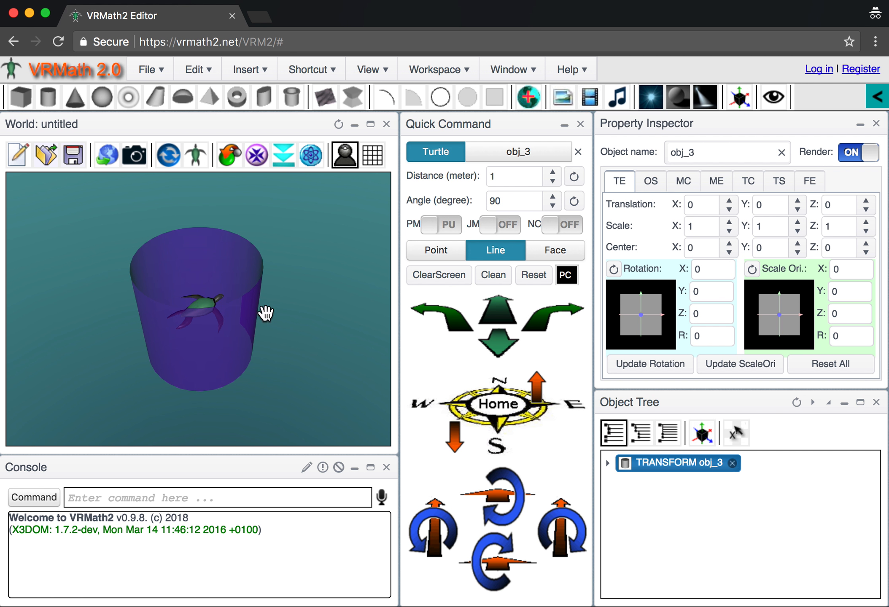
{"action": "mouse_move", "coordinate": [232, 318]}
{"action": "left_mouse_down"}
{"action": "mouse_move", "coordinate": [249, 319]}
{"action": "mouse_move", "coordinate": [228, 331]}
{"action": "left_mouse_up"}
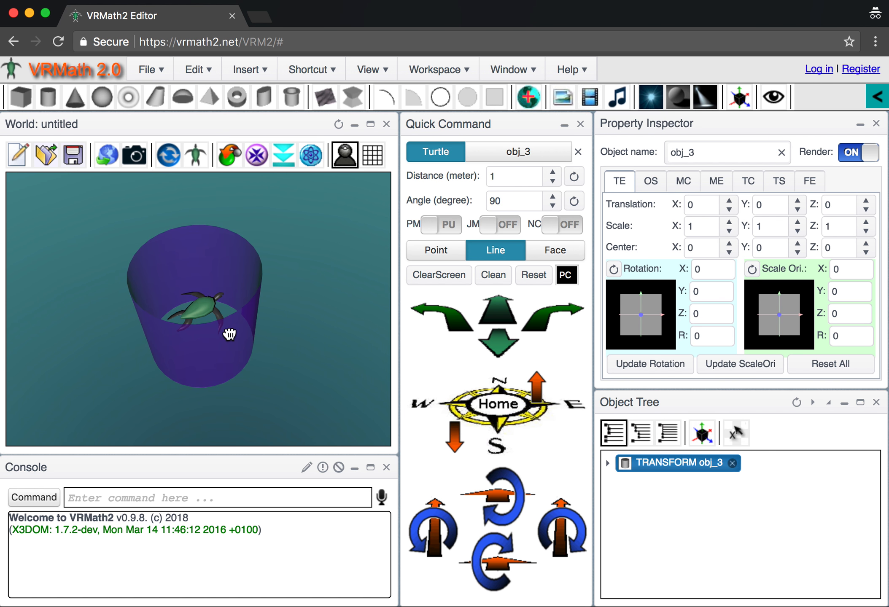
{"action": "left_click_drag", "start_coordinate": [183, 338], "coordinate": [214, 357]}
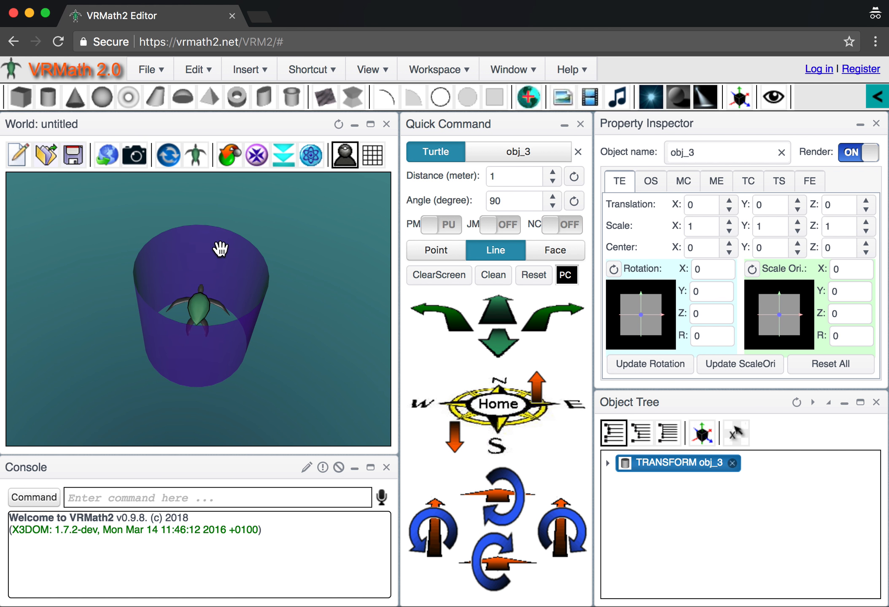
{"action": "left_click", "coordinate": [197, 156]}
{"action": "left_click", "coordinate": [194, 233]}
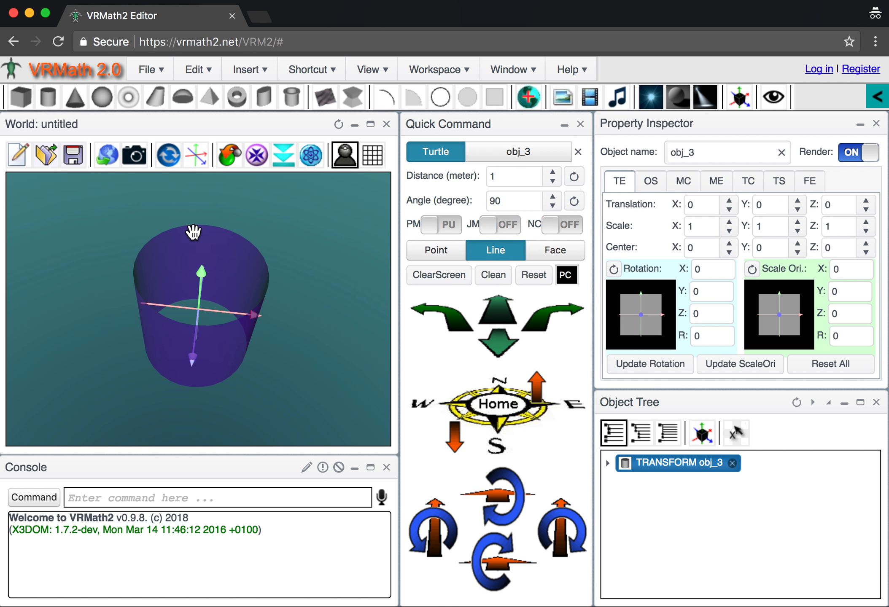
{"action": "left_click_drag", "start_coordinate": [214, 272], "coordinate": [226, 308]}
{"action": "left_click_drag", "start_coordinate": [198, 268], "coordinate": [217, 302]}
{"action": "left_click_drag", "start_coordinate": [254, 311], "coordinate": [273, 302]}
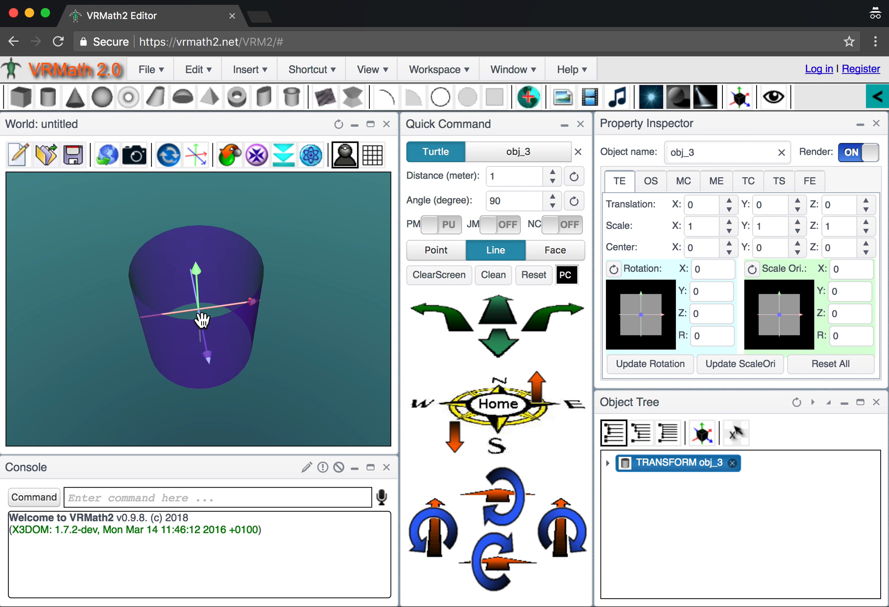
{"action": "left_click_drag", "start_coordinate": [215, 314], "coordinate": [218, 326]}
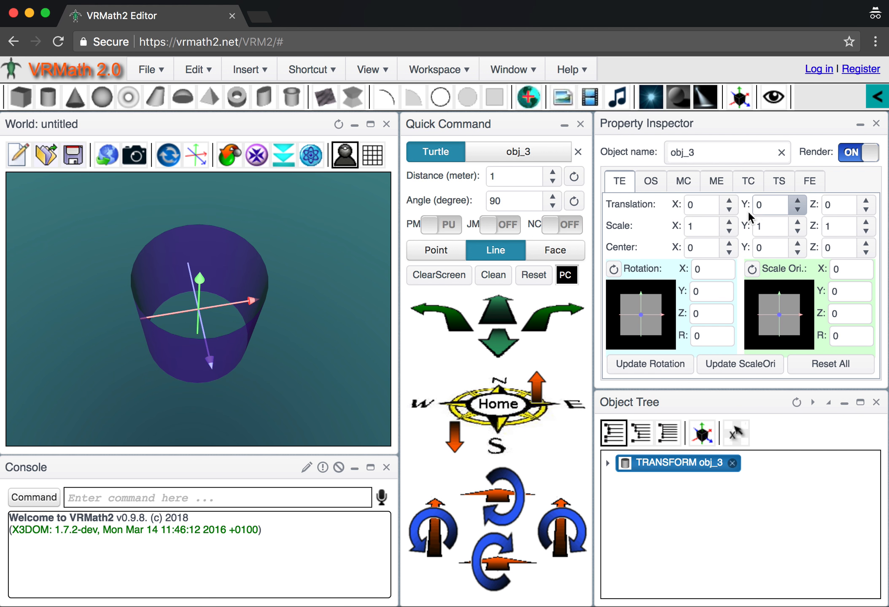
- Raise the cylinder's X translation to 0.6 in steps of 0.1
{"action": "left_click", "coordinate": [732, 201]}
{"action": "left_click", "coordinate": [732, 201]}
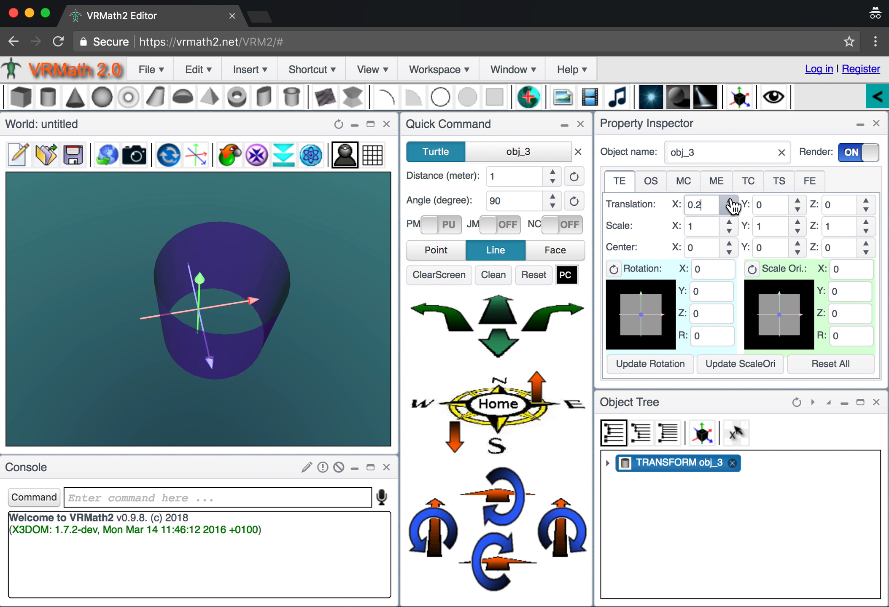
{"action": "left_click", "coordinate": [732, 202]}
{"action": "left_click", "coordinate": [732, 201]}
{"action": "left_click", "coordinate": [731, 201]}
{"action": "left_click", "coordinate": [732, 202]}
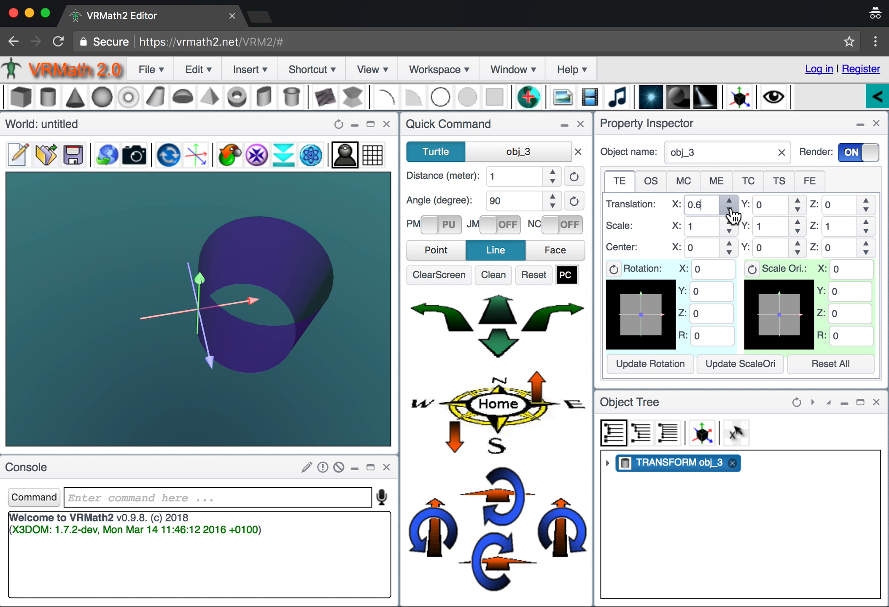
- Lower the cylinder's X translation stepwise to about -0.5, moving it across the origin
{"action": "left_click", "coordinate": [729, 209]}
{"action": "left_click", "coordinate": [730, 210]}
{"action": "left_click", "coordinate": [729, 209]}
{"action": "left_click", "coordinate": [730, 210]}
{"action": "left_click", "coordinate": [729, 210]}
{"action": "left_click", "coordinate": [729, 210]}
{"action": "left_click", "coordinate": [729, 209]}
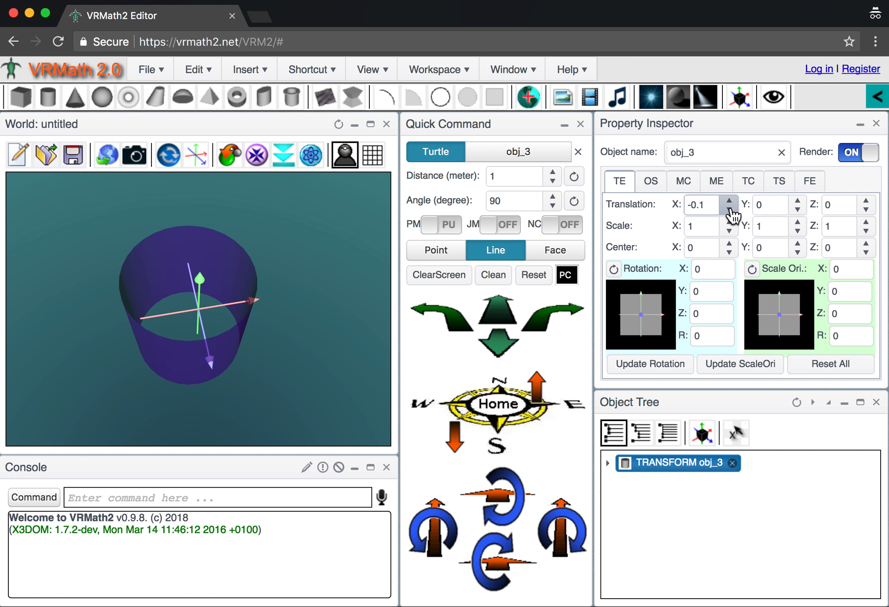
{"action": "left_click", "coordinate": [729, 210]}
{"action": "left_click", "coordinate": [730, 209]}
{"action": "left_click", "coordinate": [730, 209]}
{"action": "left_click", "coordinate": [729, 210]}
{"action": "left_click", "coordinate": [730, 209]}
- Bring the cylinder's X translation back up to 0
{"action": "left_click", "coordinate": [731, 202]}
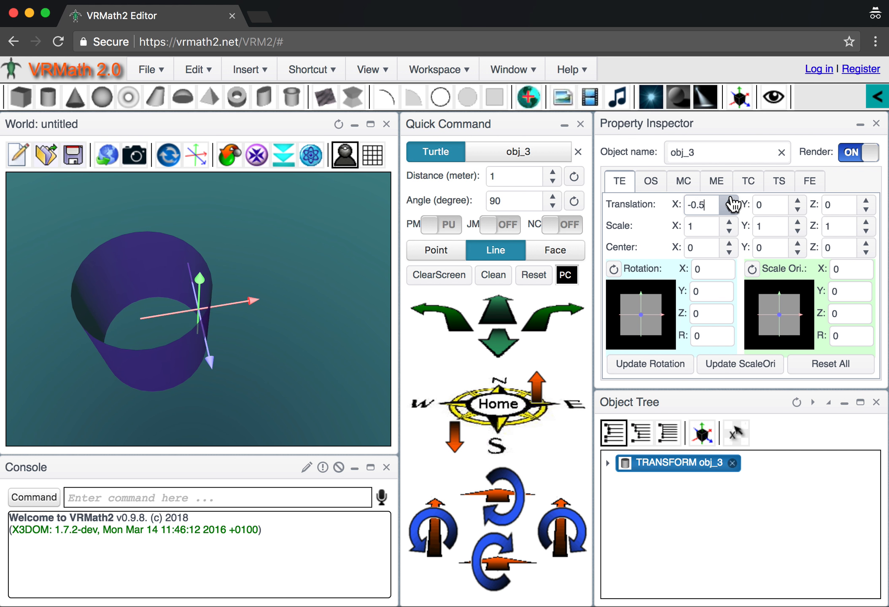
{"action": "left_click", "coordinate": [731, 202]}
{"action": "left_click", "coordinate": [732, 202]}
{"action": "left_click", "coordinate": [732, 201]}
{"action": "left_click", "coordinate": [732, 202]}
{"action": "left_click", "coordinate": [731, 202]}
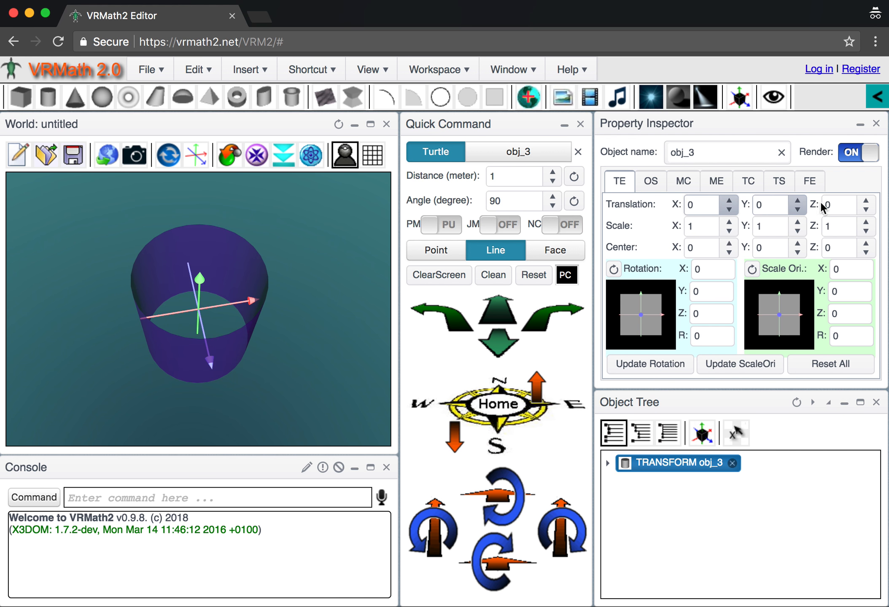
- Raise the cylinder's Y translation to 0.4 in steps of 0.1
{"action": "left_click", "coordinate": [797, 201]}
{"action": "left_click", "coordinate": [797, 201]}
{"action": "left_click", "coordinate": [798, 201]}
{"action": "left_click", "coordinate": [798, 201]}
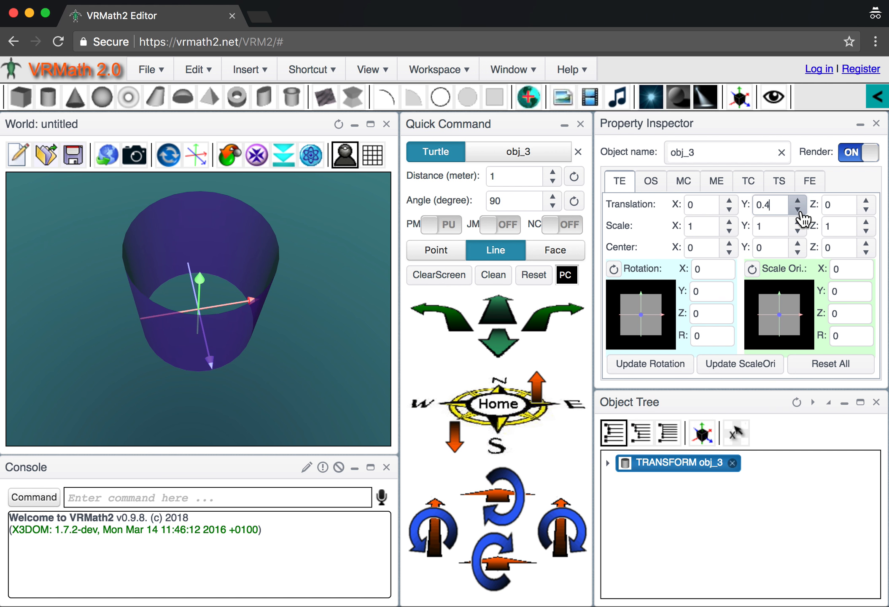
- Lower the cylinder's Y translation just below zero and return it to 0
{"action": "left_click", "coordinate": [798, 209]}
{"action": "left_click", "coordinate": [798, 210]}
{"action": "left_click", "coordinate": [797, 210]}
{"action": "left_click", "coordinate": [798, 209]}
{"action": "left_click", "coordinate": [798, 209]}
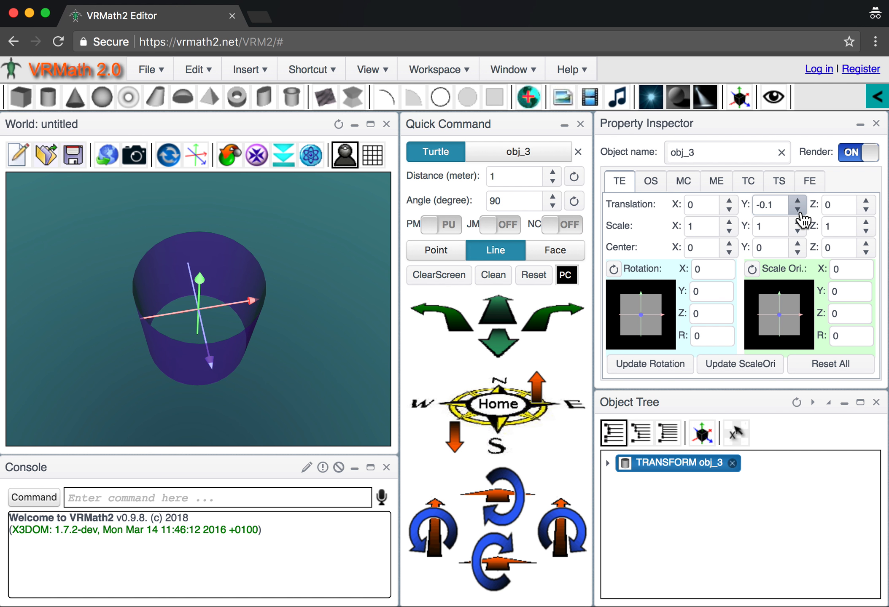
{"action": "left_click", "coordinate": [797, 209]}
{"action": "left_click", "coordinate": [798, 201]}
{"action": "left_click", "coordinate": [797, 200]}
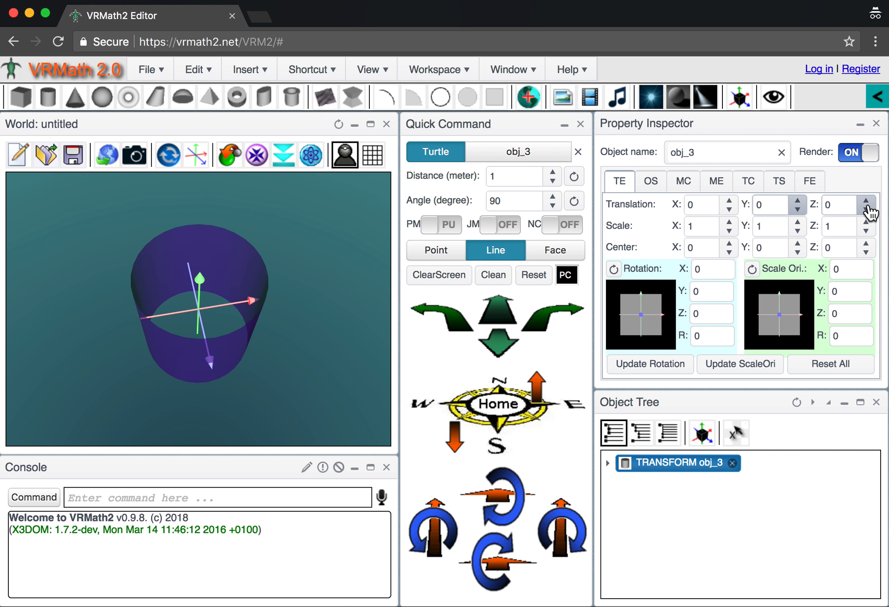
- Raise the cylinder's Z translation stepwise past 0.3
{"action": "left_click", "coordinate": [866, 201]}
{"action": "left_click", "coordinate": [866, 201]}
{"action": "left_click", "coordinate": [867, 201]}
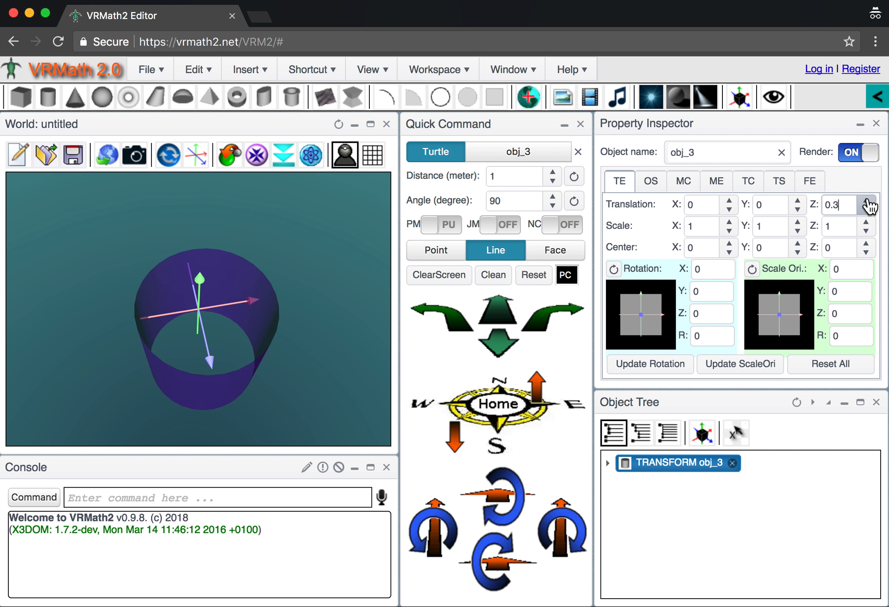
{"action": "left_click", "coordinate": [867, 201]}
- Lower the cylinder's Z translation to -0.6
{"action": "left_click", "coordinate": [867, 209]}
{"action": "left_click", "coordinate": [867, 210]}
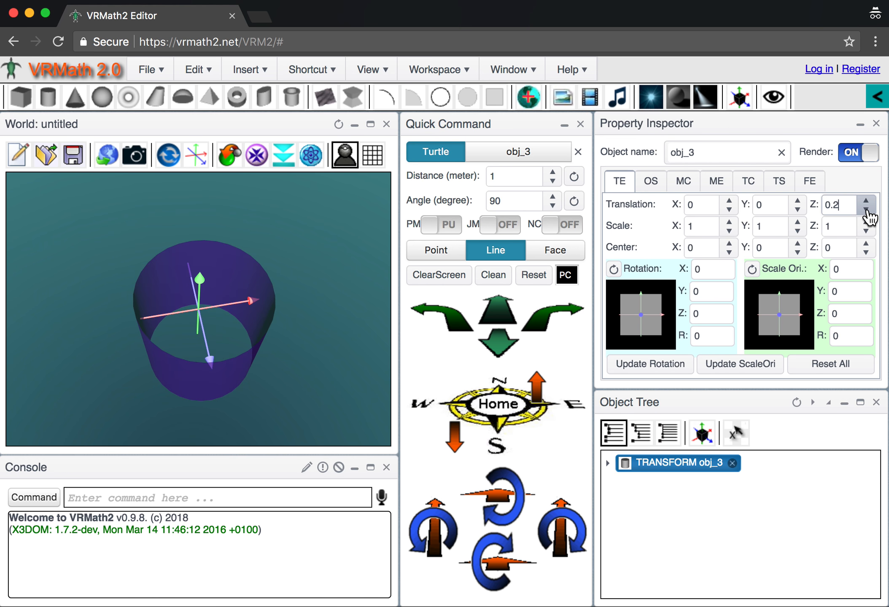
{"action": "left_click", "coordinate": [867, 209]}
{"action": "left_click", "coordinate": [867, 210]}
{"action": "left_click", "coordinate": [867, 209]}
{"action": "left_click", "coordinate": [866, 209]}
{"action": "left_click", "coordinate": [867, 209]}
{"action": "left_click", "coordinate": [867, 209]}
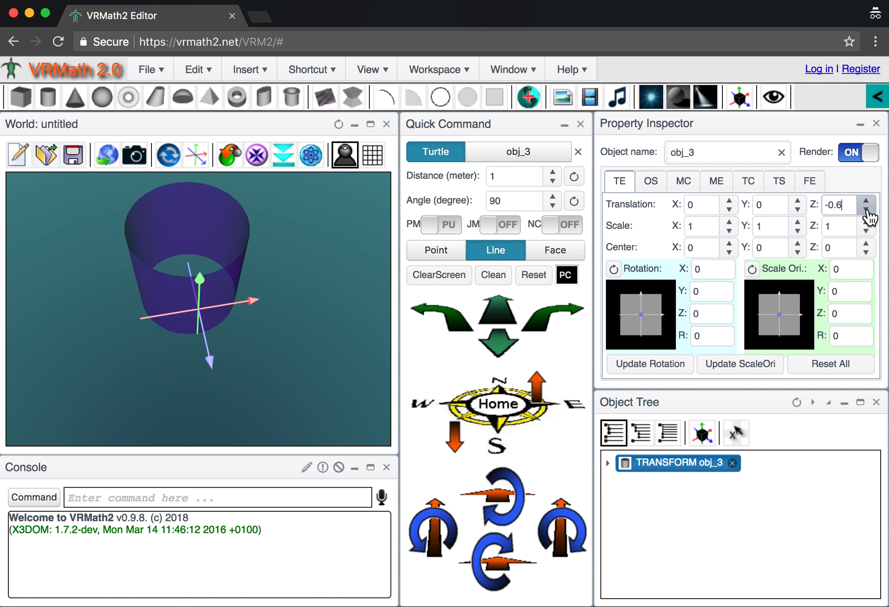
- Bring the cylinder's Z translation back up to 0
{"action": "left_click", "coordinate": [867, 201]}
{"action": "left_click", "coordinate": [866, 201]}
{"action": "left_click", "coordinate": [867, 201]}
{"action": "left_click", "coordinate": [867, 200]}
{"action": "left_click", "coordinate": [867, 201]}
{"action": "left_click", "coordinate": [866, 201]}
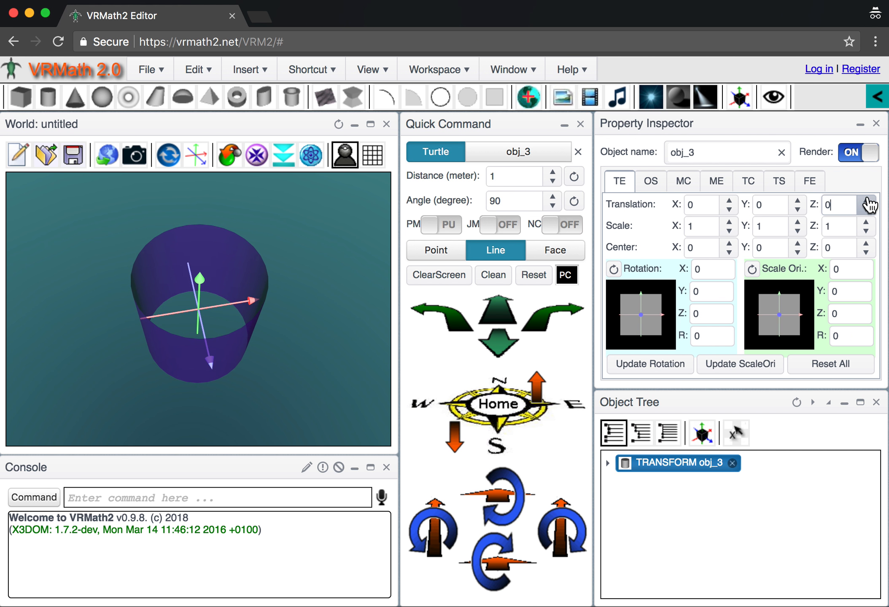
- Stretch the cylinder vertically by raising its Y scale to 1.7
{"action": "left_click_drag", "start_coordinate": [268, 341], "coordinate": [270, 311]}
{"action": "left_click", "coordinate": [800, 227]}
{"action": "scroll", "coordinate": [800, 227], "scroll_direction": "up", "scroll_amount": 7}
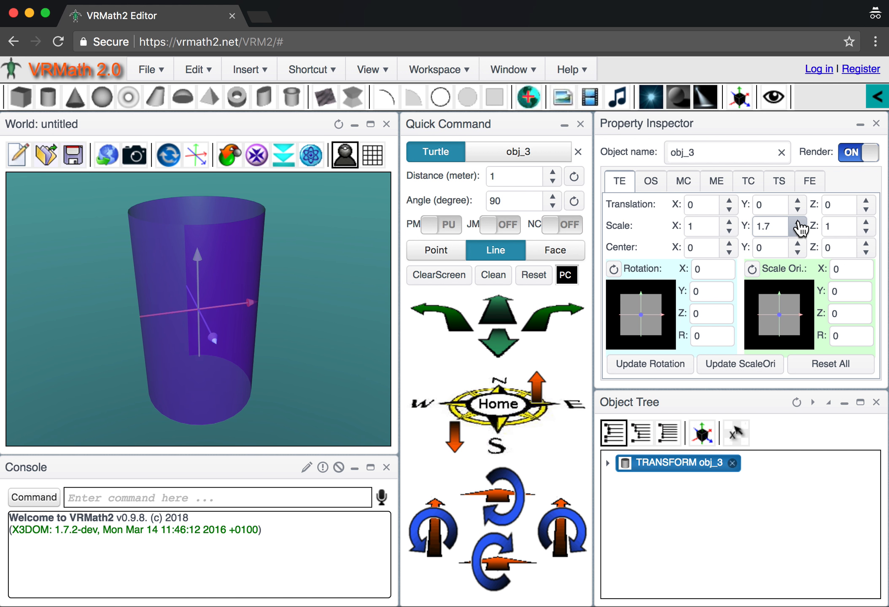
- Check the scaled cylinder's height value in its shape properties and return to the transform settings
{"action": "left_click", "coordinate": [651, 183]}
{"action": "scroll", "coordinate": [709, 270], "scroll_direction": "up", "scroll_amount": 3}
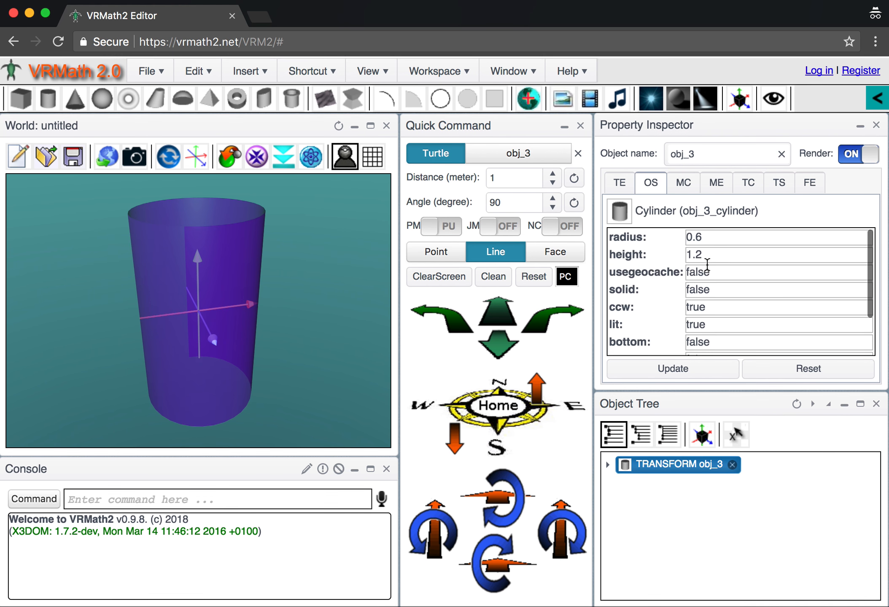
{"action": "left_click", "coordinate": [712, 251]}
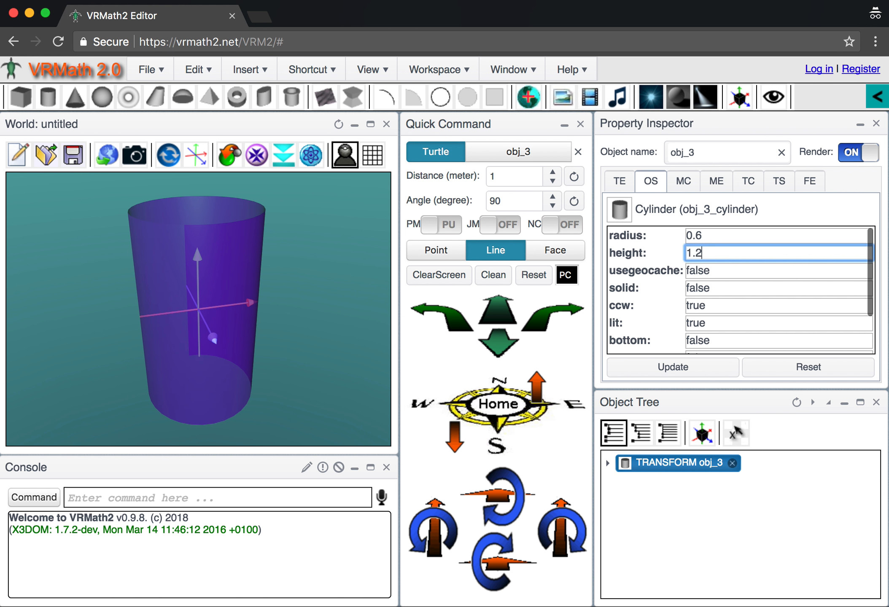
{"action": "left_click", "coordinate": [620, 182]}
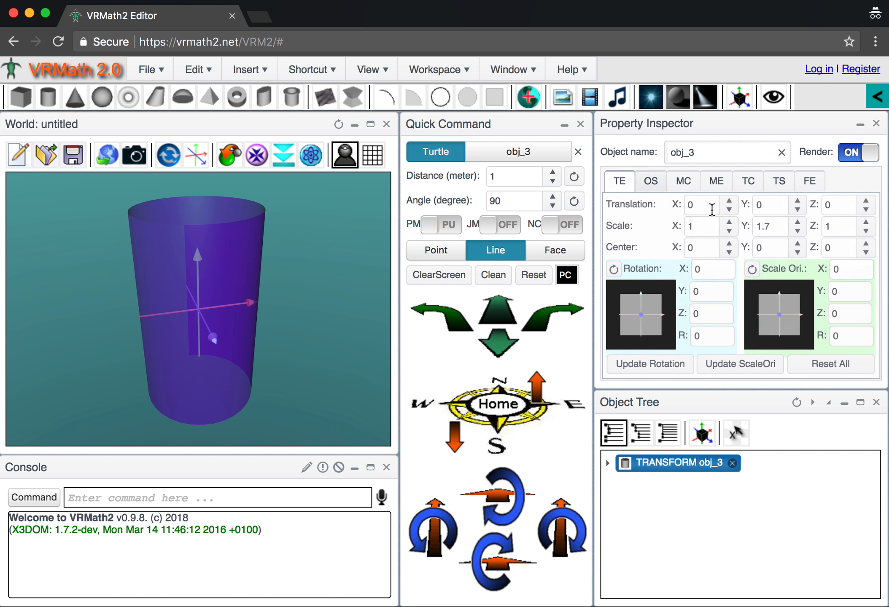
- Step the cylinder's Y scale up and down, leaving it at 1.6
{"action": "left_click", "coordinate": [798, 222]}
{"action": "left_click", "coordinate": [798, 222]}
{"action": "left_click", "coordinate": [798, 222]}
{"action": "left_click", "coordinate": [797, 222]}
{"action": "left_click", "coordinate": [798, 232]}
{"action": "left_click", "coordinate": [797, 232]}
{"action": "left_click", "coordinate": [798, 232]}
{"action": "left_click", "coordinate": [798, 232]}
{"action": "left_click", "coordinate": [798, 232]}
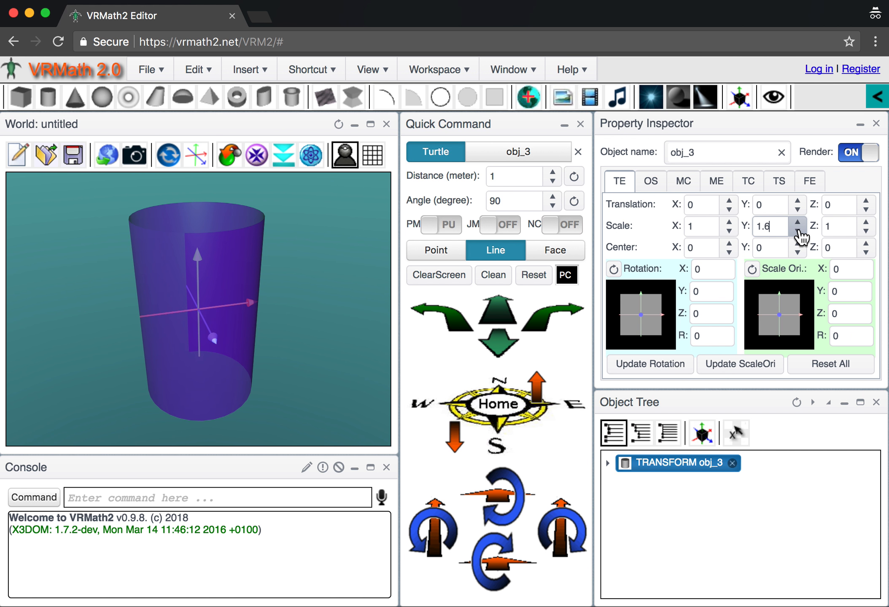
- Narrow the cylinder by lowering its X scale to 0.6 and view it from above
{"action": "left_click", "coordinate": [729, 231]}
{"action": "left_click", "coordinate": [729, 231]}
{"action": "left_click", "coordinate": [728, 231]}
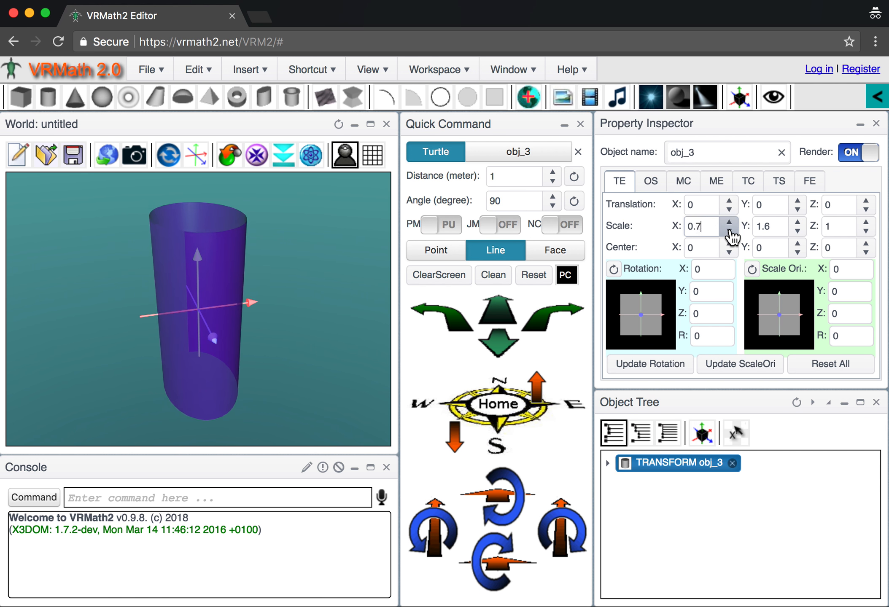
{"action": "left_click", "coordinate": [729, 231]}
{"action": "left_click_drag", "start_coordinate": [270, 270], "coordinate": [270, 302]}
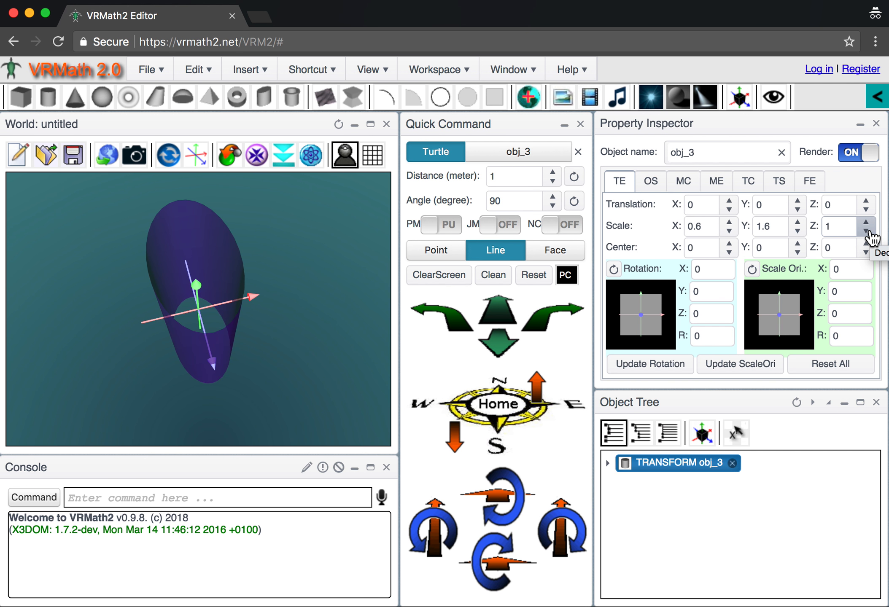
- Raise the cylinder's Z scale to 1.4 and orbit around the stretched shape
{"action": "left_click", "coordinate": [865, 223]}
{"action": "left_click", "coordinate": [866, 222]}
{"action": "left_click", "coordinate": [866, 223]}
{"action": "left_click", "coordinate": [866, 223]}
{"action": "left_click_drag", "start_coordinate": [158, 335], "coordinate": [199, 389]}
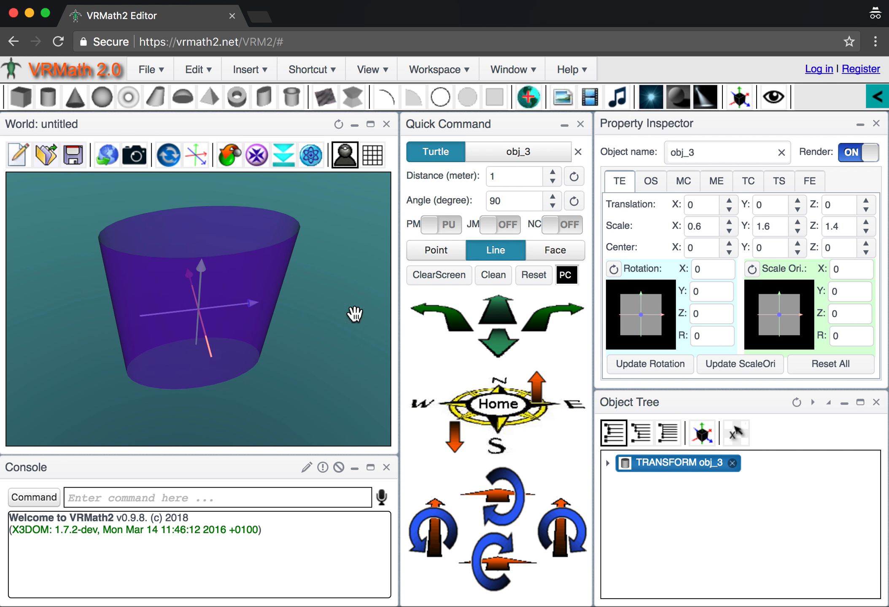
- Rotate the cylinder freehand and try several scale orientations to skew its shape
{"action": "left_click_drag", "start_coordinate": [643, 319], "coordinate": [654, 327]}
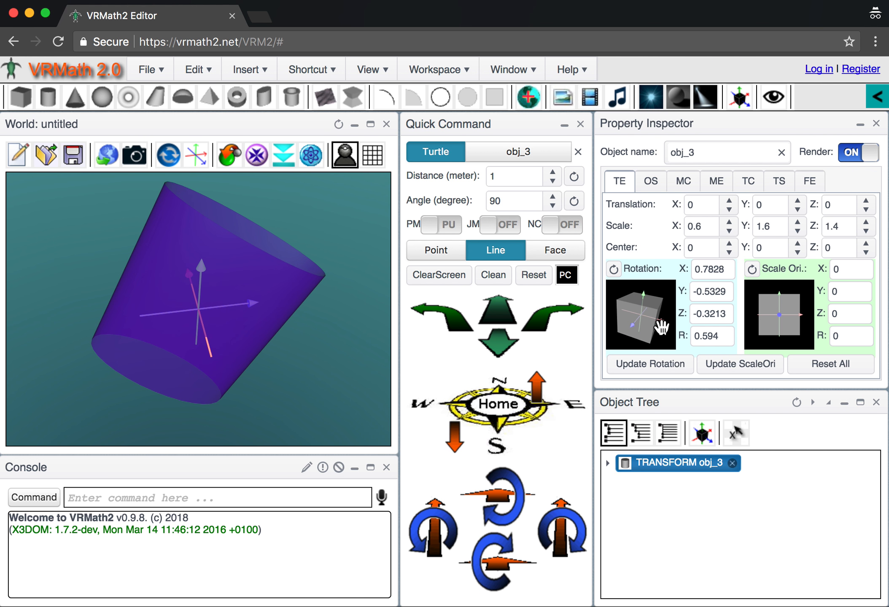
{"action": "mouse_move", "coordinate": [788, 300]}
{"action": "left_mouse_down"}
{"action": "mouse_move", "coordinate": [771, 308]}
{"action": "mouse_move", "coordinate": [791, 298]}
{"action": "mouse_move", "coordinate": [787, 312]}
{"action": "left_mouse_up"}
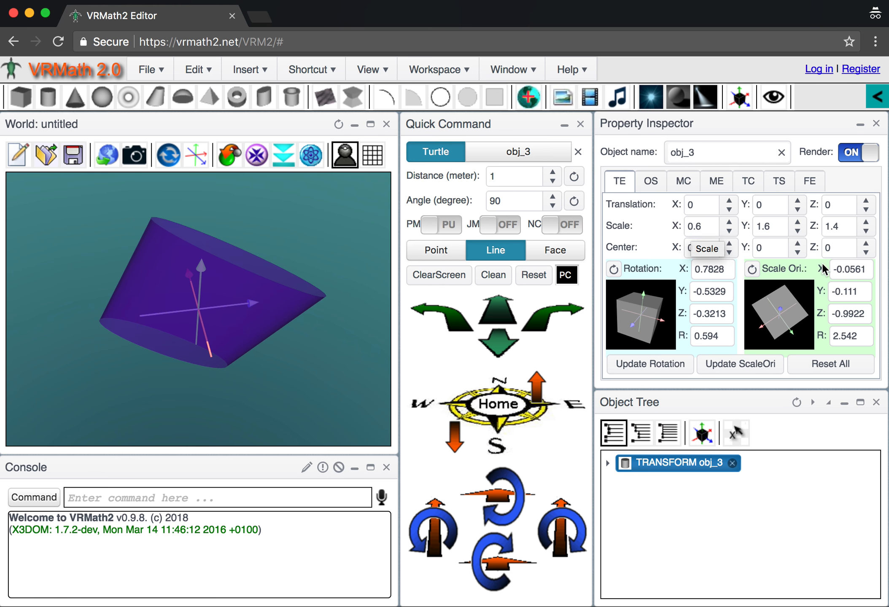
{"action": "mouse_move", "coordinate": [788, 297]}
{"action": "left_mouse_down"}
{"action": "mouse_move", "coordinate": [766, 309]}
{"action": "mouse_move", "coordinate": [779, 310]}
{"action": "left_mouse_up"}
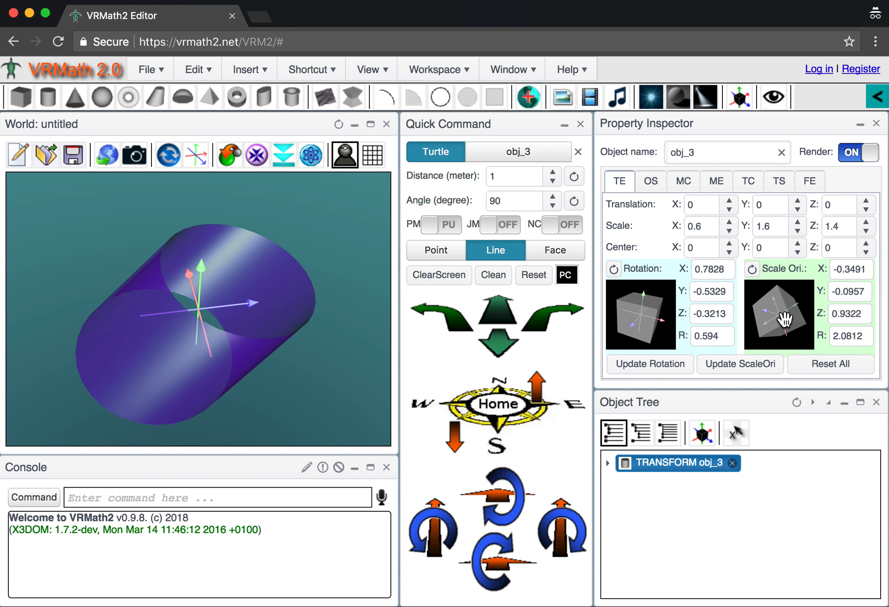
{"action": "left_click_drag", "start_coordinate": [792, 317], "coordinate": [763, 296]}
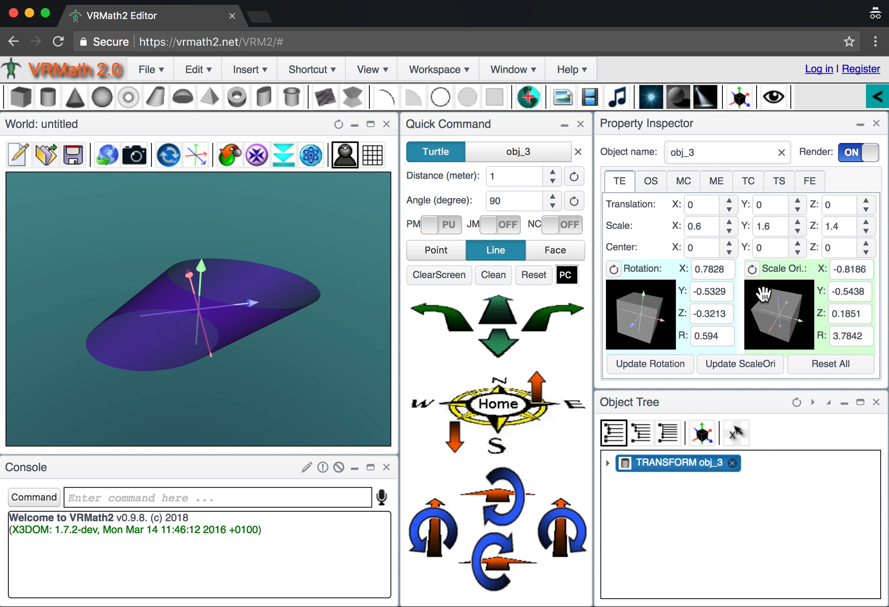
- Reset the scale orientation, the rotation and all remaining transforms of the cylinder, and view it from several angles
{"action": "left_click", "coordinate": [753, 271]}
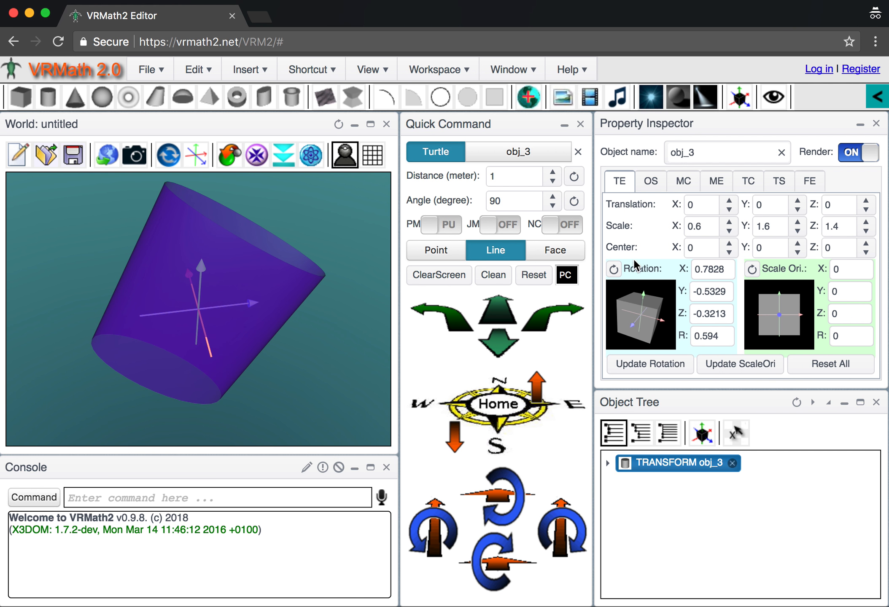
{"action": "left_click", "coordinate": [613, 269]}
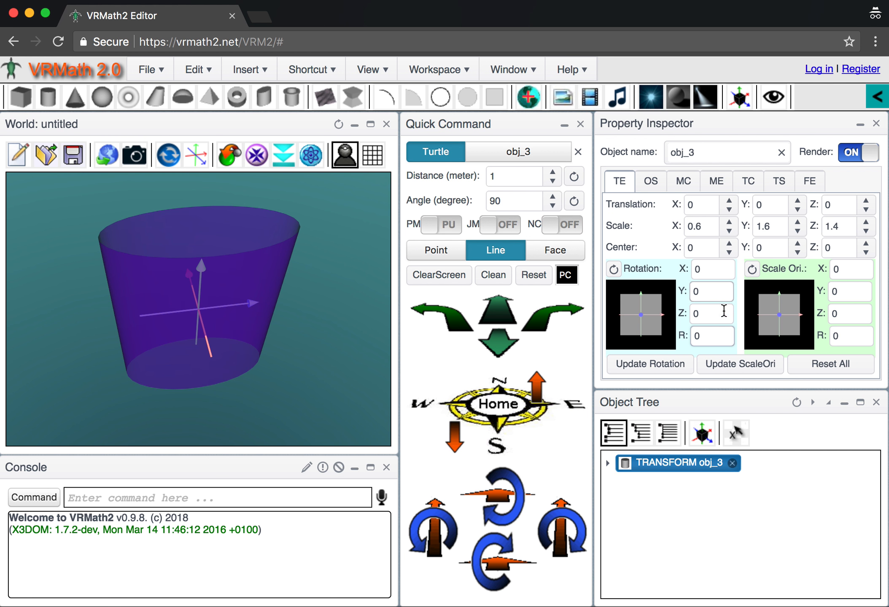
{"action": "left_click", "coordinate": [830, 366]}
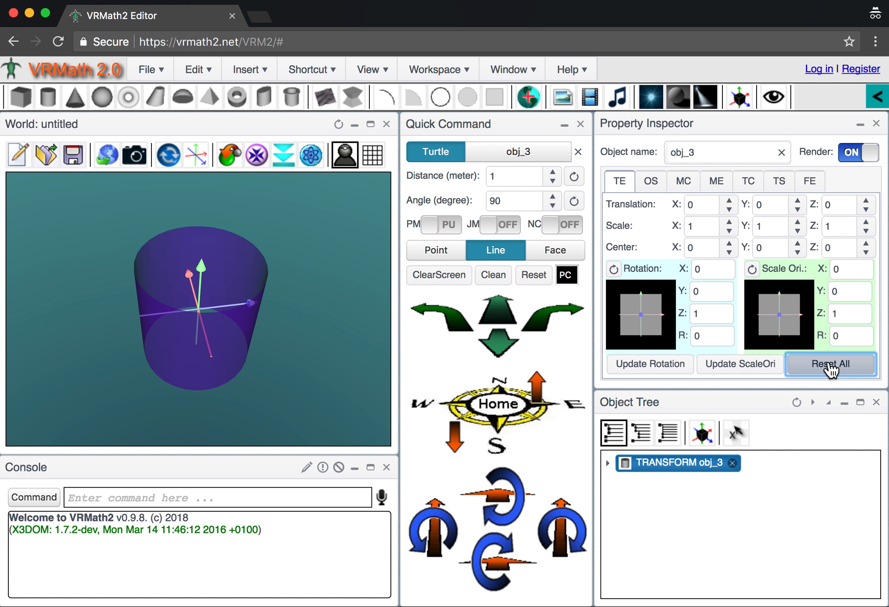
{"action": "mouse_move", "coordinate": [179, 278]}
{"action": "left_mouse_down"}
{"action": "mouse_move", "coordinate": [162, 263]}
{"action": "mouse_move", "coordinate": [169, 278]}
{"action": "left_mouse_up"}
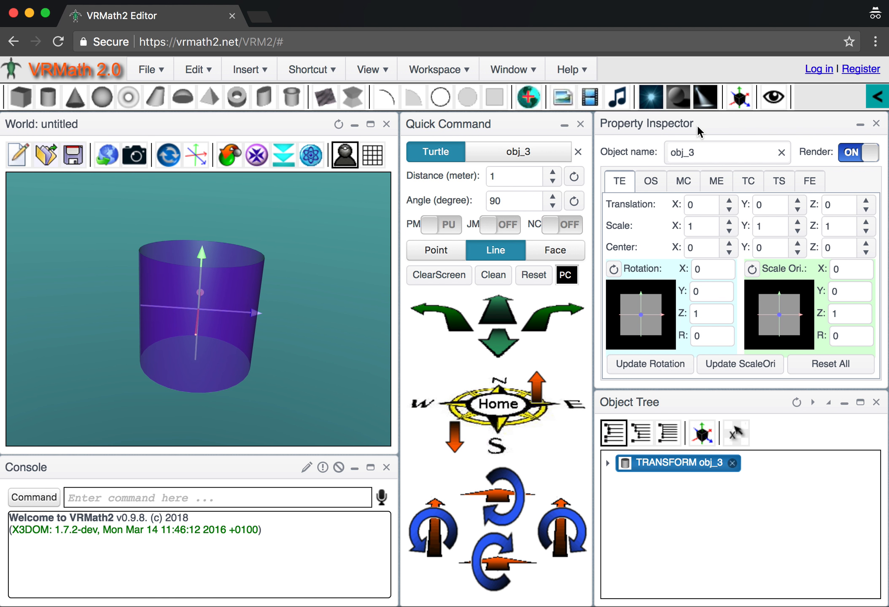
{"action": "left_click_drag", "start_coordinate": [254, 309], "coordinate": [238, 327]}
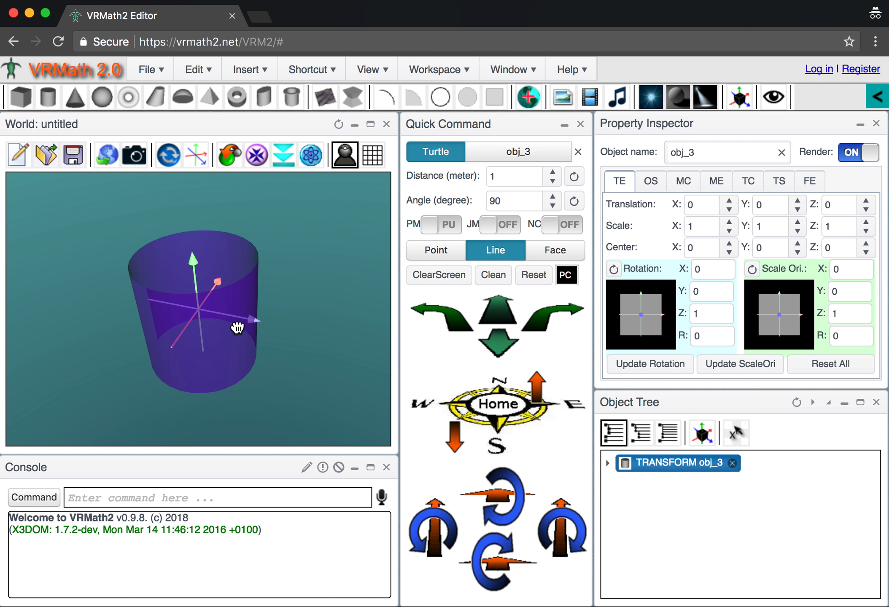